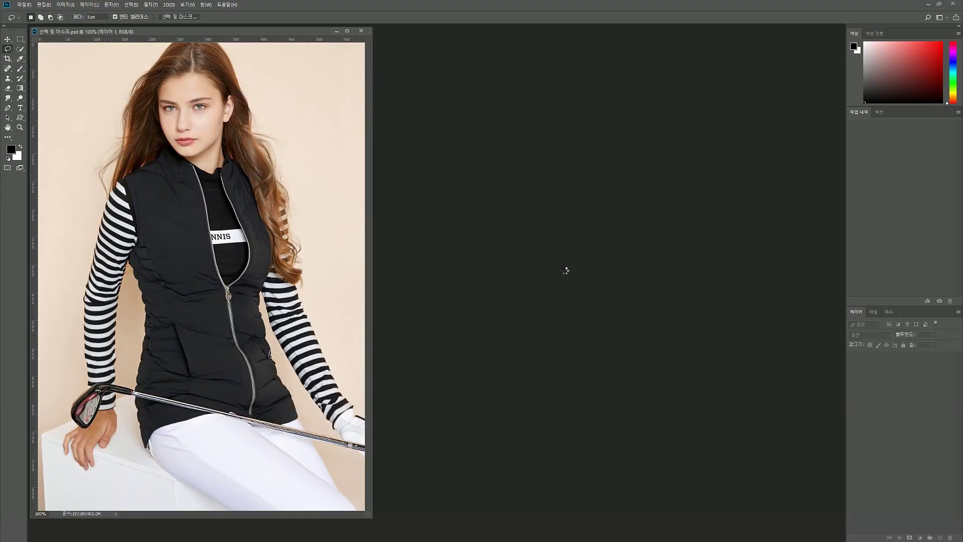
Hide the background layer in full-screen mode and examine the cutout edges around the model's hair on 레이어 1.
key(f)
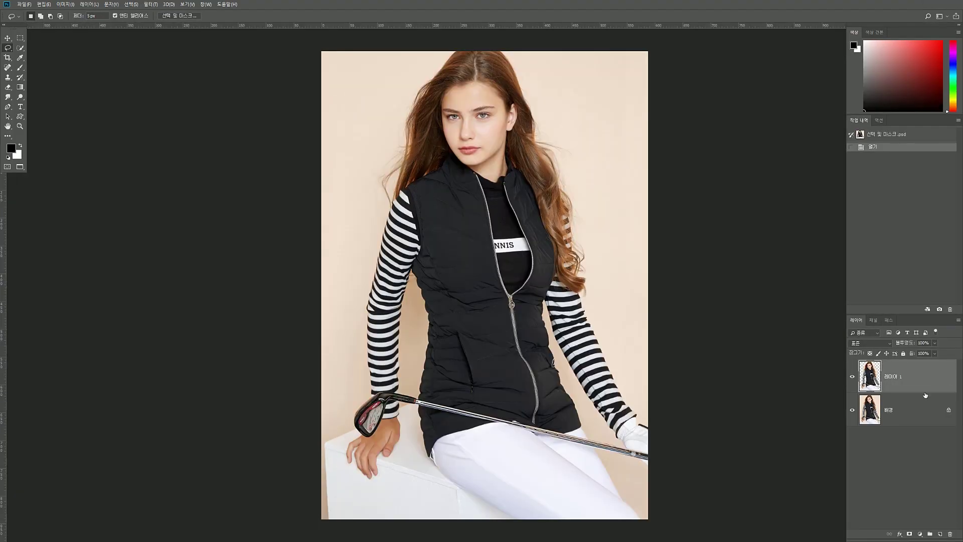
click(852, 409)
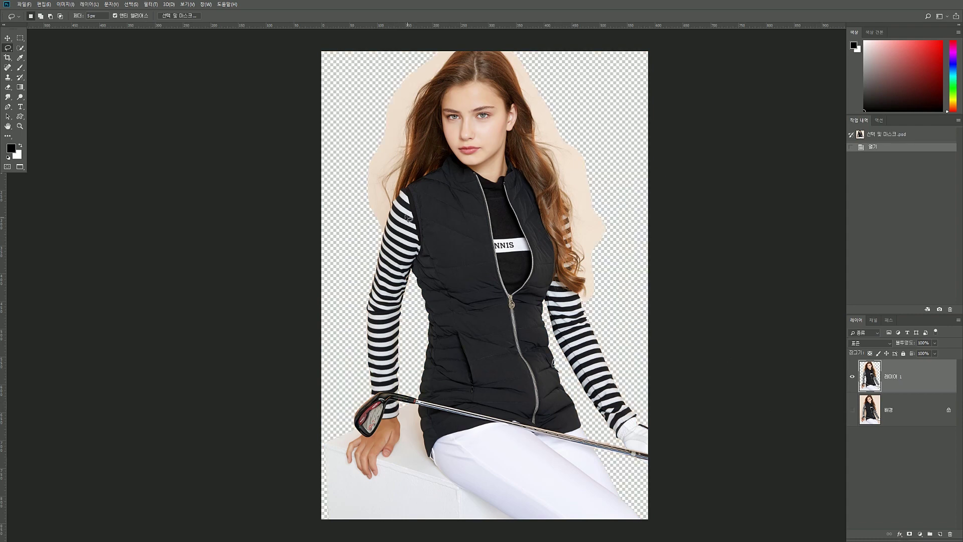
drag(392, 163, 452, 357)
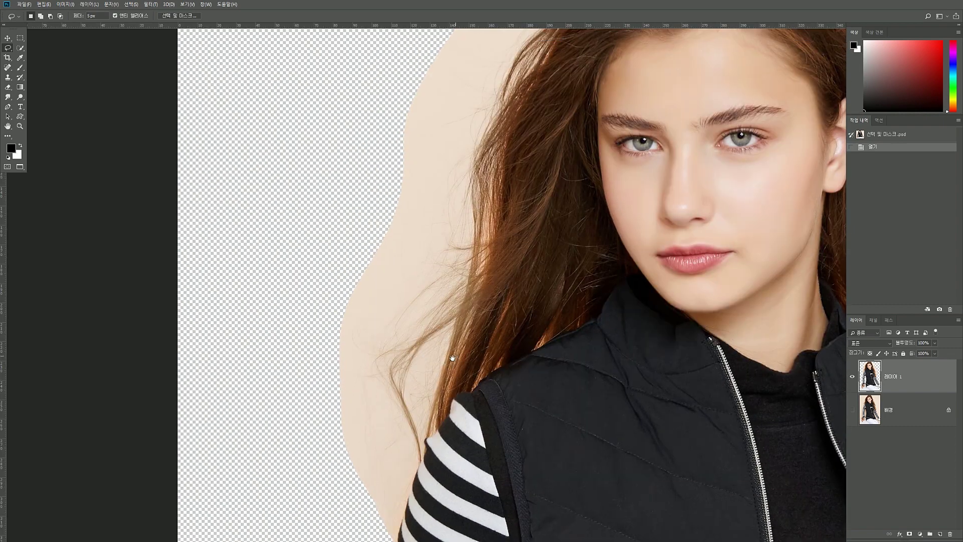
drag(524, 63, 351, 246)
drag(412, 503, 374, 211)
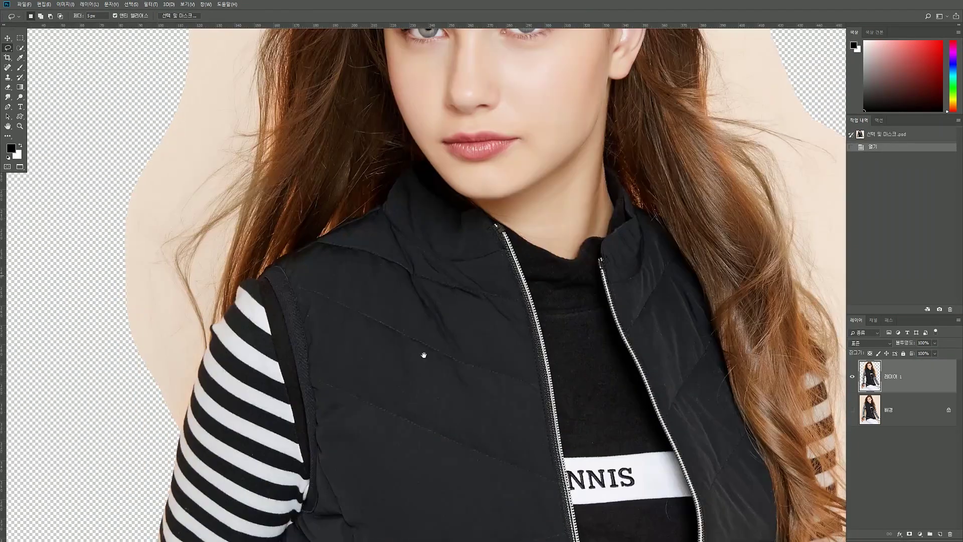
scroll(439, 385, down, 5)
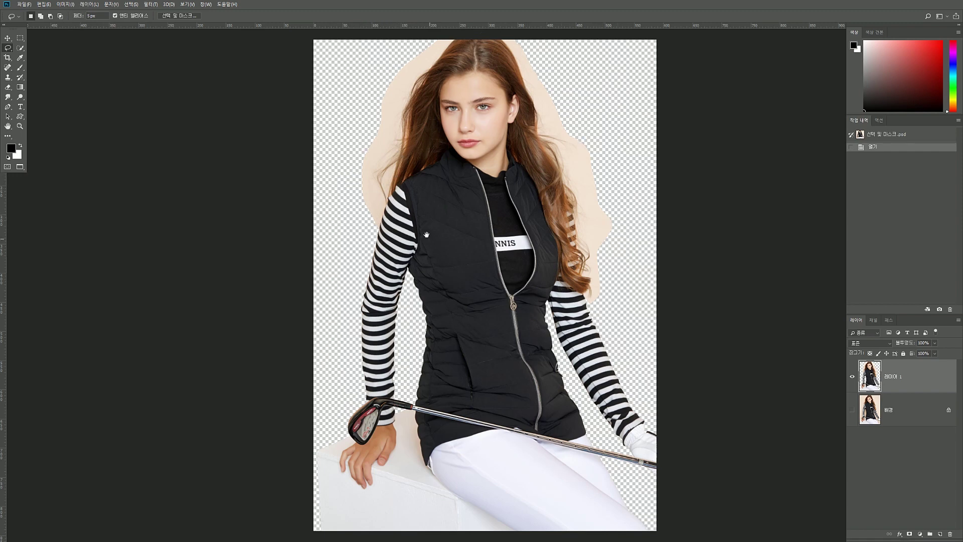
drag(431, 244, 427, 285)
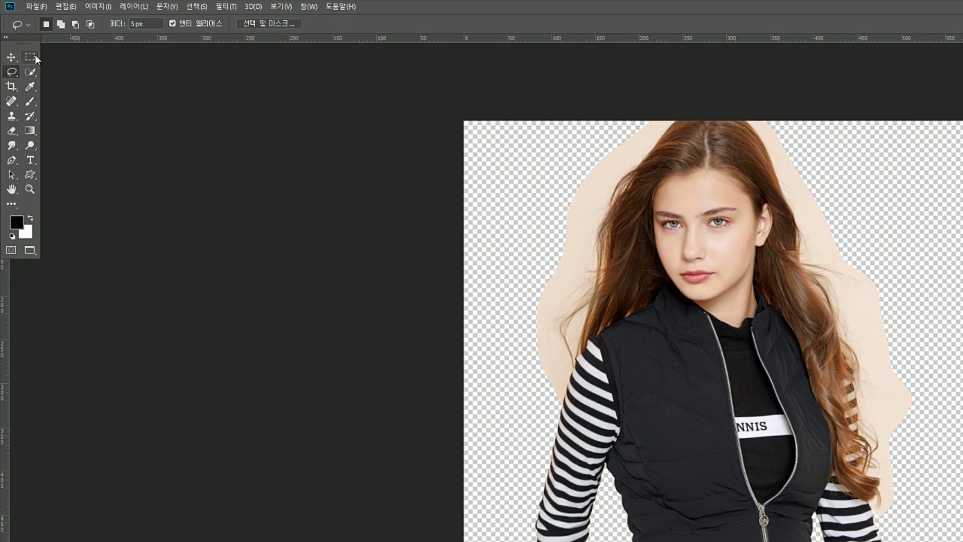
Look through the tool variants in the marquee, quick selection and lasso groups that offer Select and Mask.
right_click(35, 56)
right_click(35, 73)
right_click(15, 74)
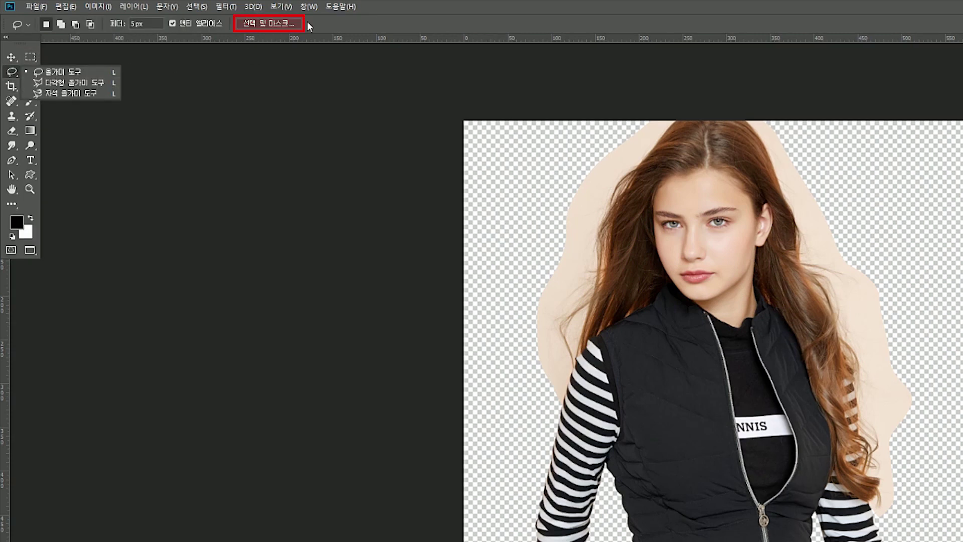
right_click(30, 58)
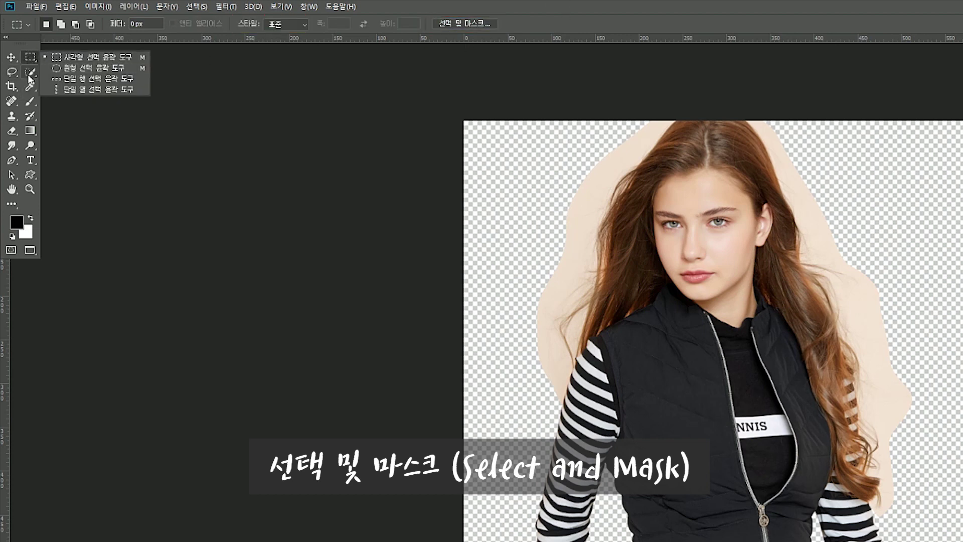
right_click(30, 73)
right_click(12, 72)
right_click(30, 57)
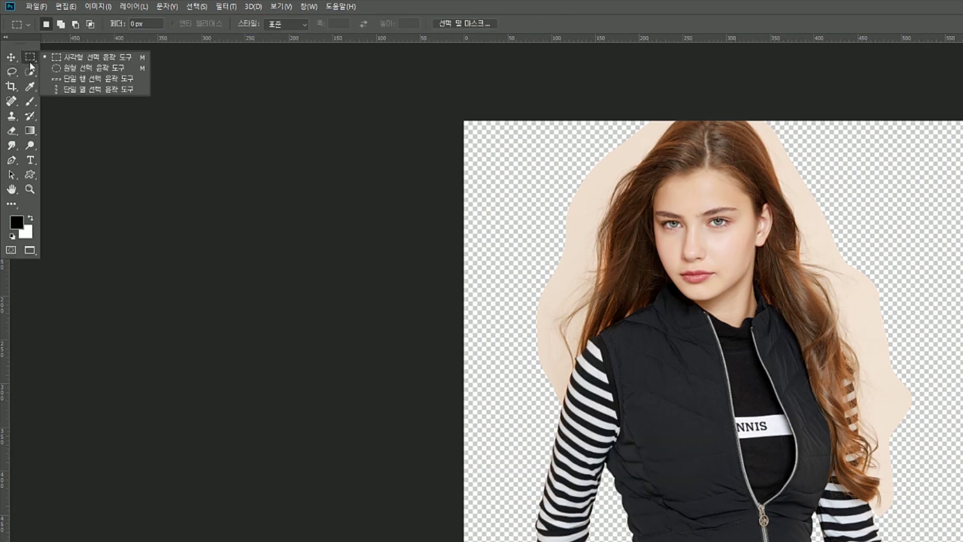
click(497, 238)
Hide 레이어 1 and show the original background layer.
drag(707, 294, 655, 283)
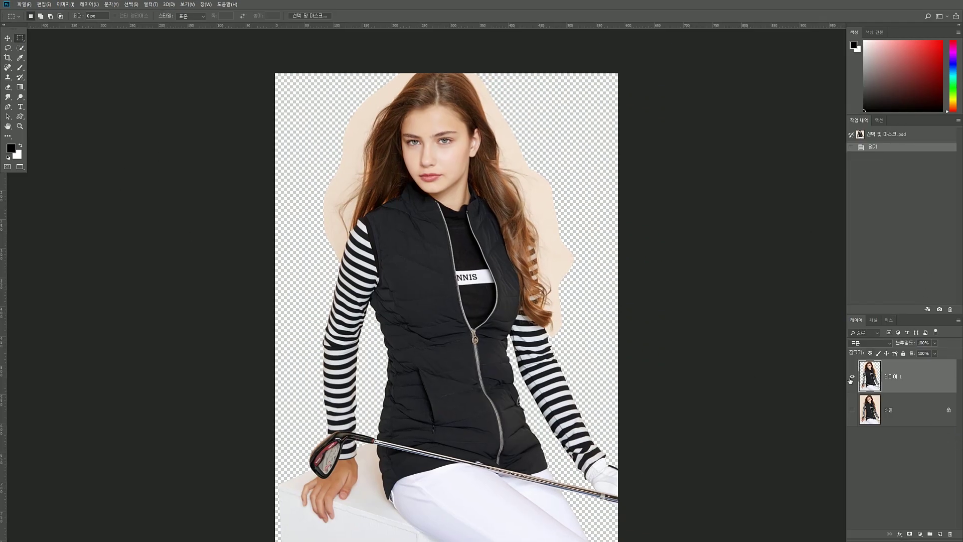
click(851, 377)
click(851, 409)
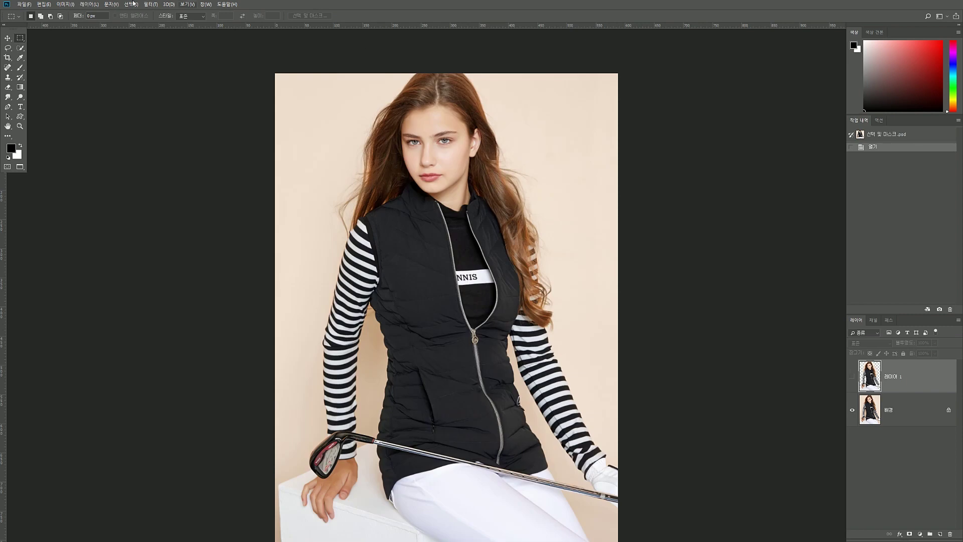
Draw a loose freehand Lasso selection around the model with a 5 px feather and clear it.
click(8, 48)
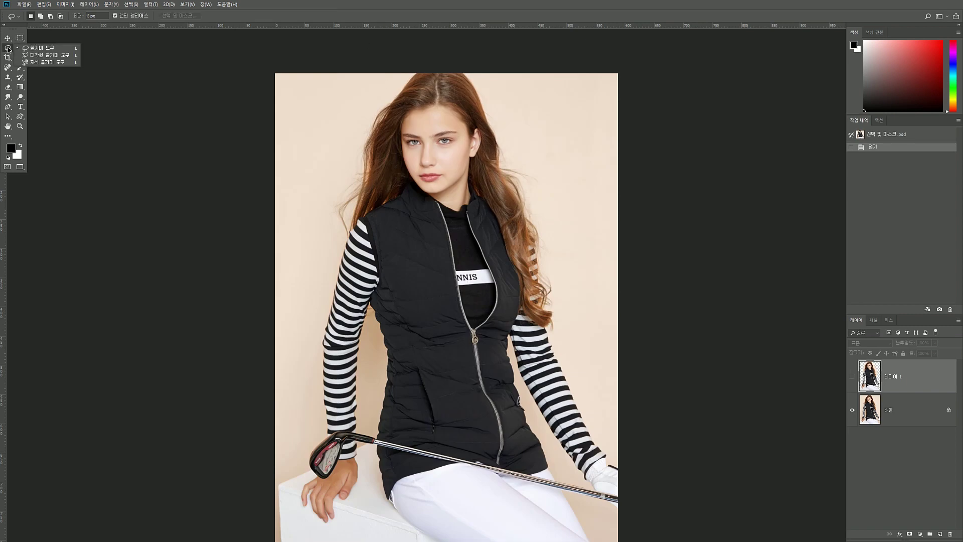
click(40, 48)
mouse_move(364, 115)
mouse_down()
mouse_move(389, 76)
mouse_move(482, 79)
mouse_move(563, 232)
mouse_move(571, 332)
mouse_move(626, 477)
mouse_move(572, 541)
mouse_move(238, 507)
mouse_move(298, 430)
mouse_move(325, 279)
mouse_move(374, 110)
mouse_move(347, 191)
mouse_move(337, 281)
mouse_up()
mouse_move(502, 306)
mouse_down()
mouse_move(515, 338)
mouse_move(497, 312)
mouse_up()
click(913, 420)
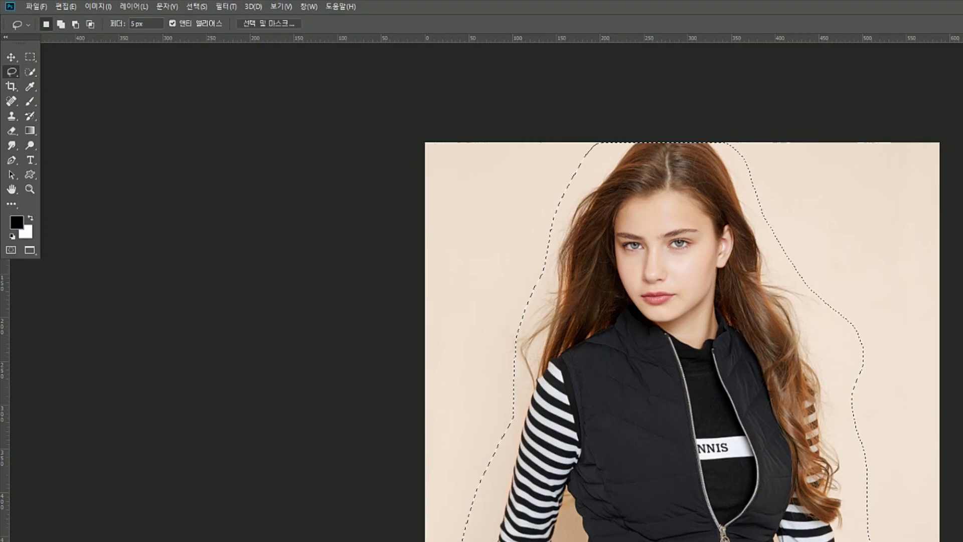
key(ctrl+d)
scroll(690, 278, down, 3)
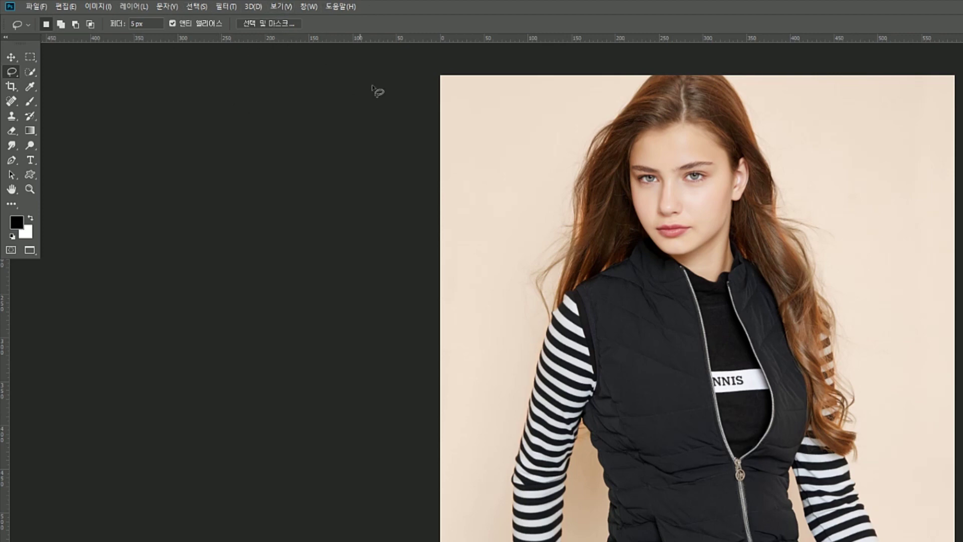
drag(742, 355, 753, 346)
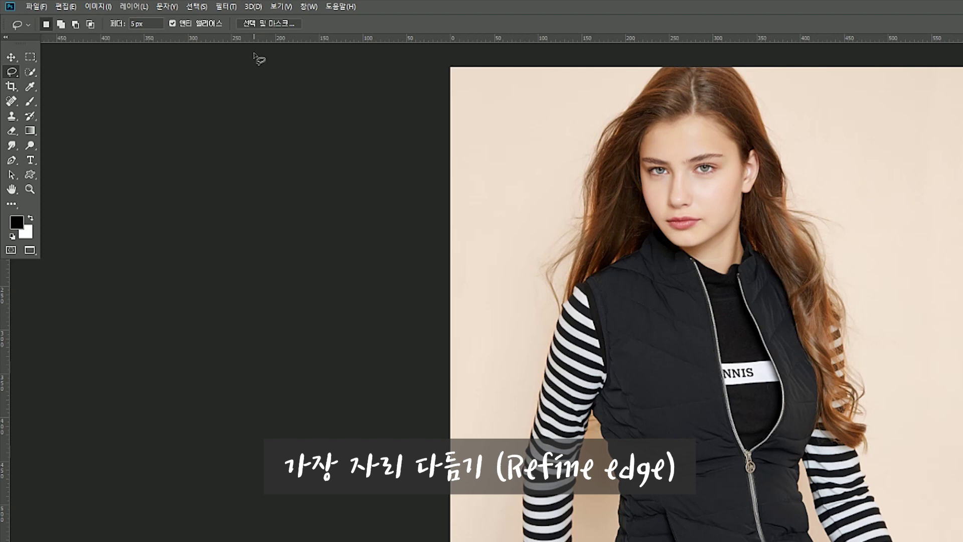
Recheck the marquee, quick selection and lasso tool groups and the Select and Mask option.
right_click(35, 59)
right_click(24, 76)
right_click(5, 76)
click(333, 21)
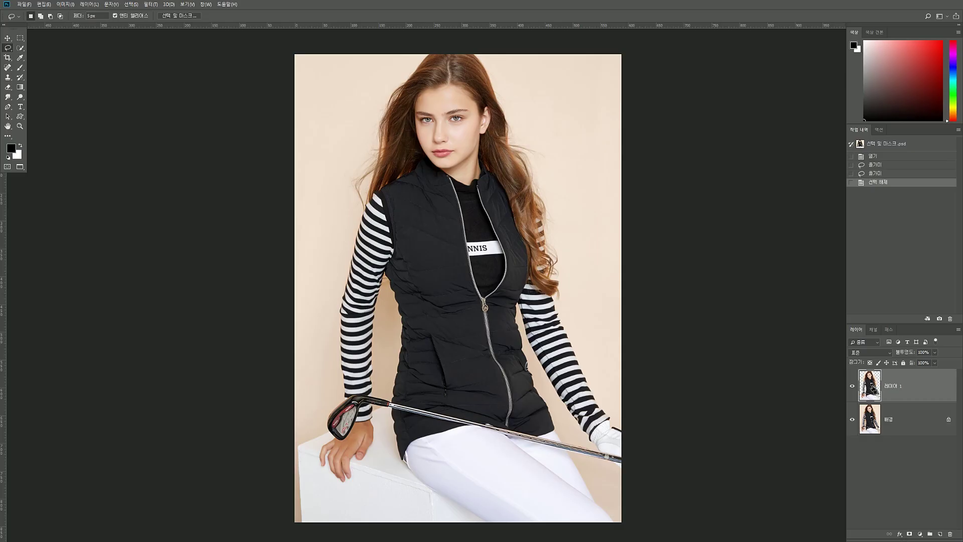
Load the outline of 레이어 1 as a selection and open the Select and Mask workspace with the Quick Selection tool.
ctrl+click(873, 387)
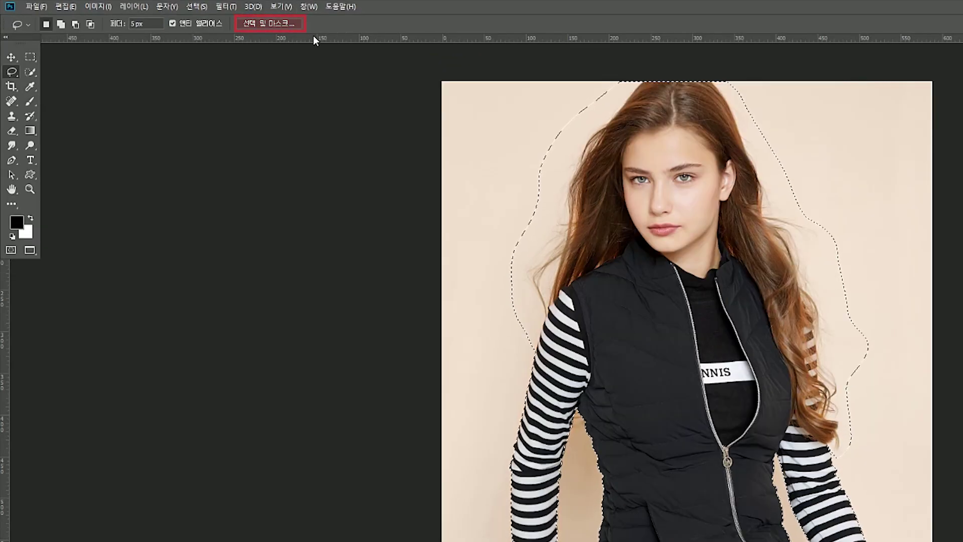
click(273, 24)
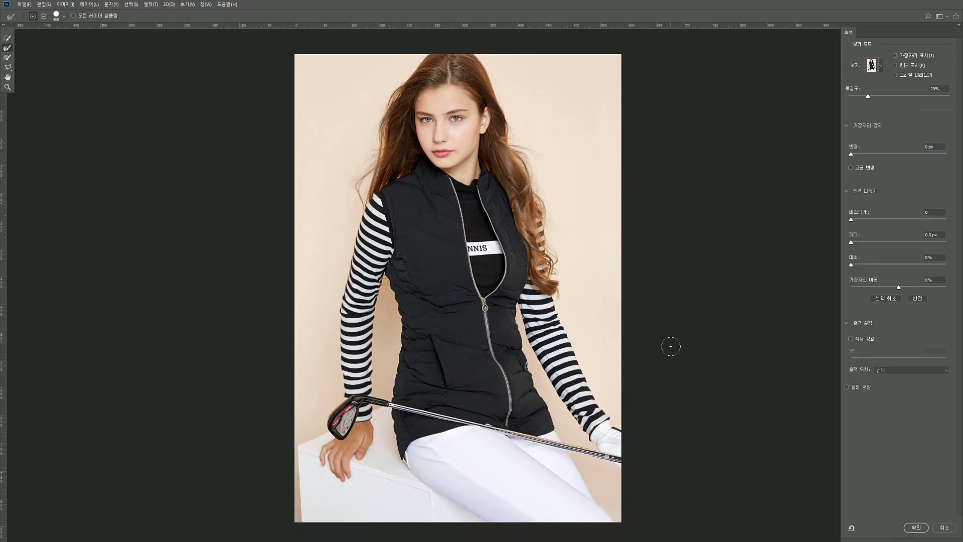
click(8, 41)
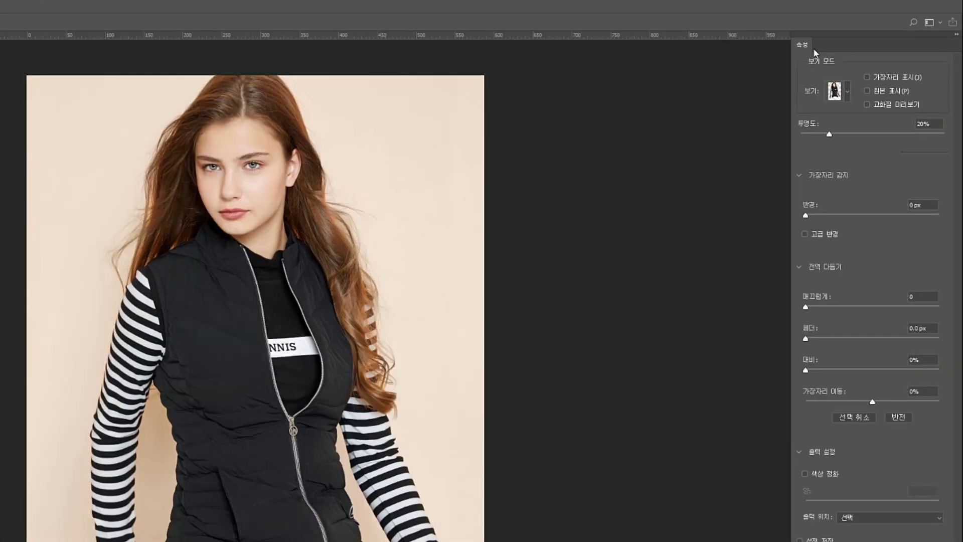
Compare the black and white backdrop previews and set the view mode to On Black (검정 바탕).
click(848, 92)
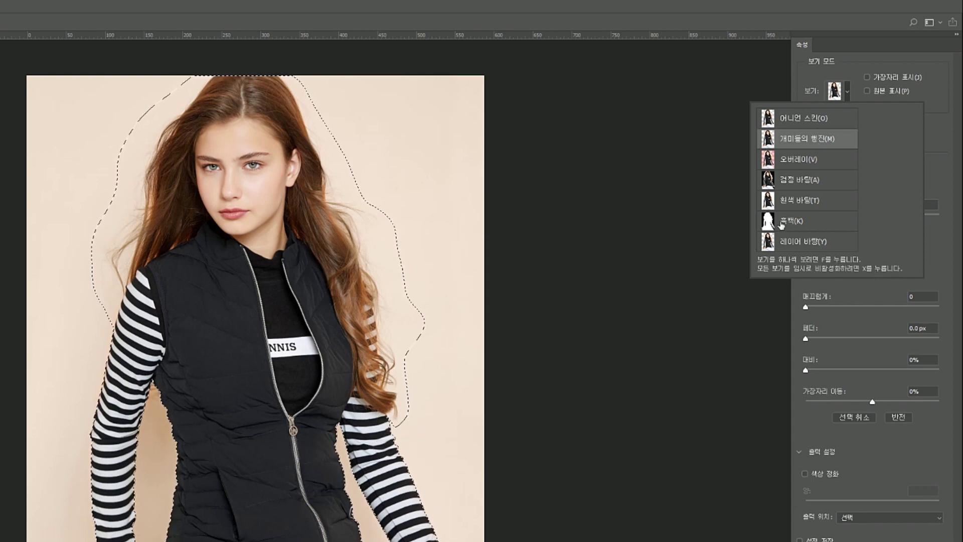
click(794, 184)
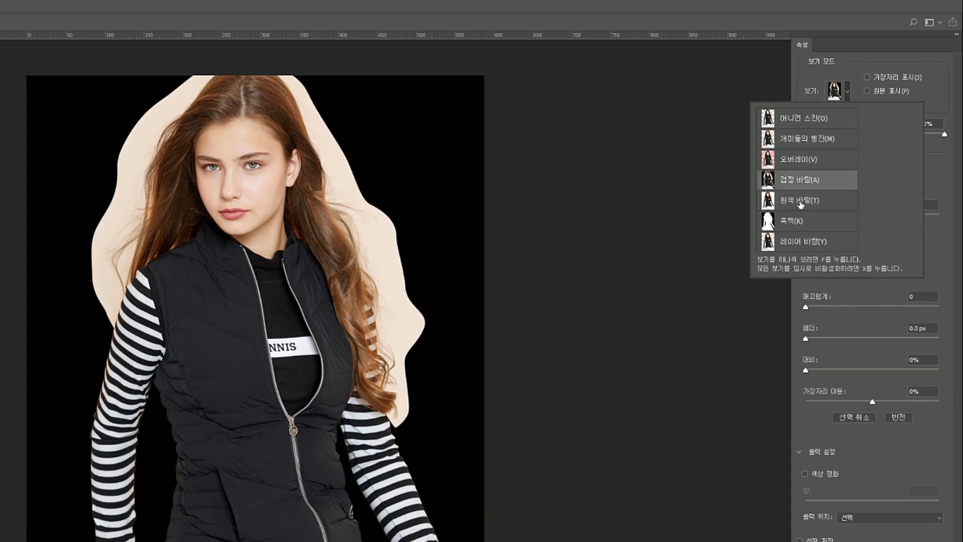
click(800, 202)
click(804, 188)
click(791, 181)
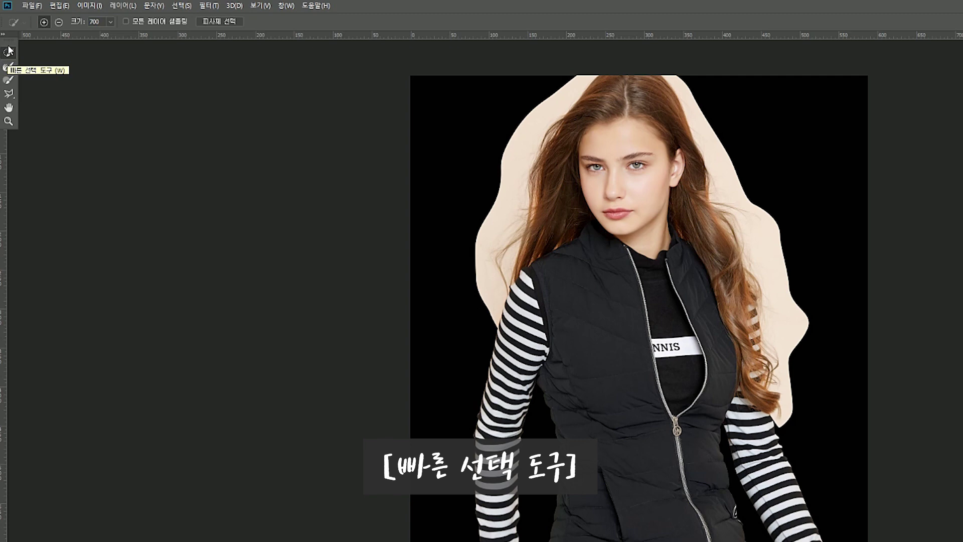
Look at the Lasso and Polygonal Lasso options and select the freehand Lasso tool.
click(8, 95)
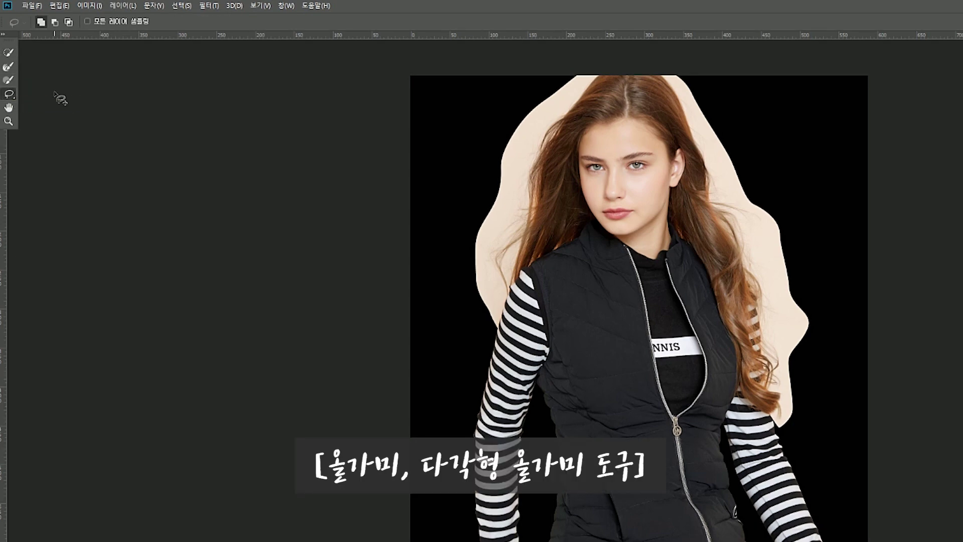
right_click(8, 97)
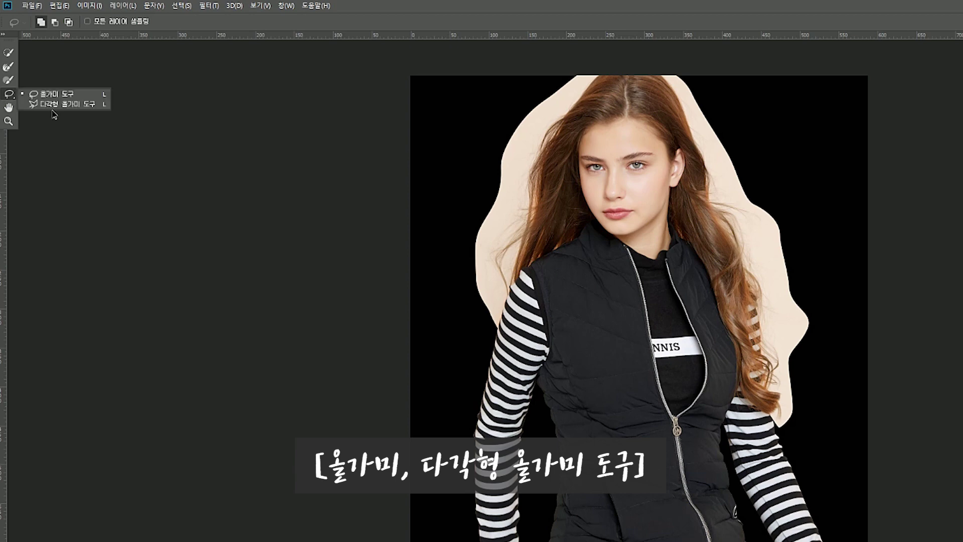
click(59, 94)
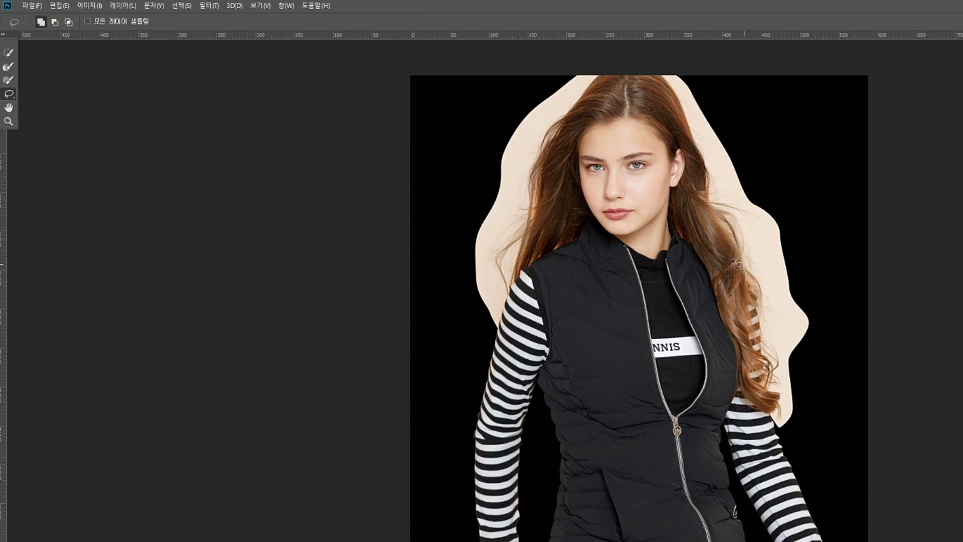
Subtract the beige background on both sides of the model's hair from the selection with the Quick Selection tool at size 700.
click(9, 52)
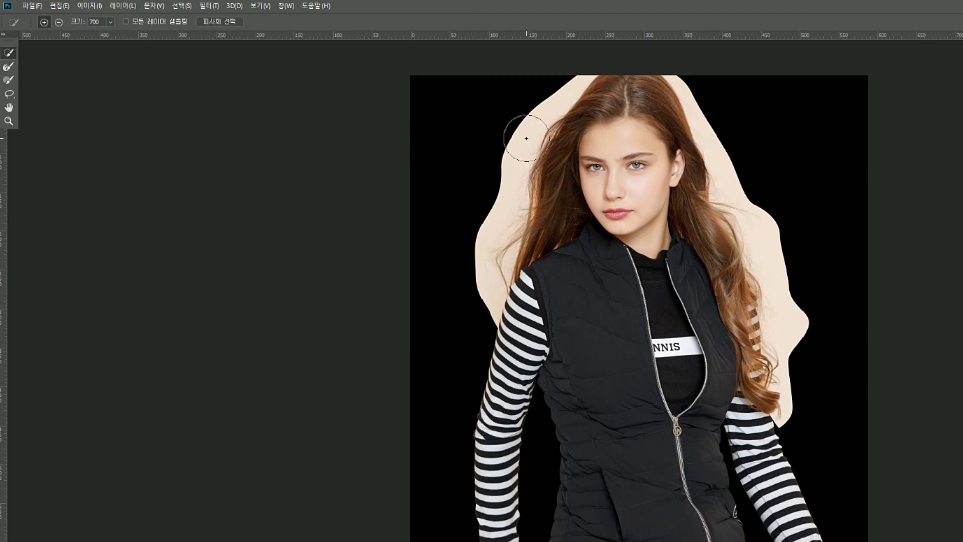
ctrl+click(565, 242)
drag(510, 177, 508, 293)
drag(854, 408, 818, 149)
drag(417, 133, 447, 346)
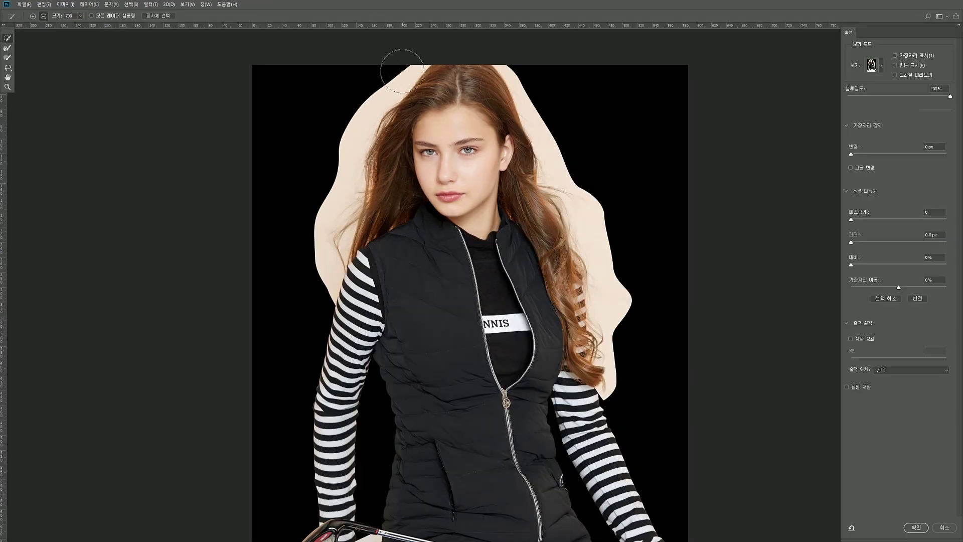
mouse_move(400, 69)
mouse_down()
mouse_move(350, 129)
mouse_move(376, 211)
mouse_up()
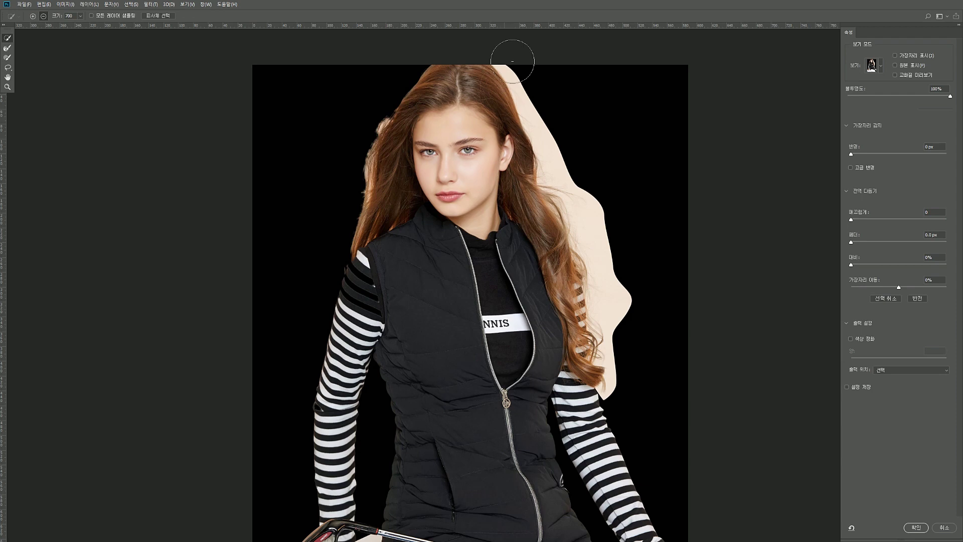
drag(557, 134, 576, 169)
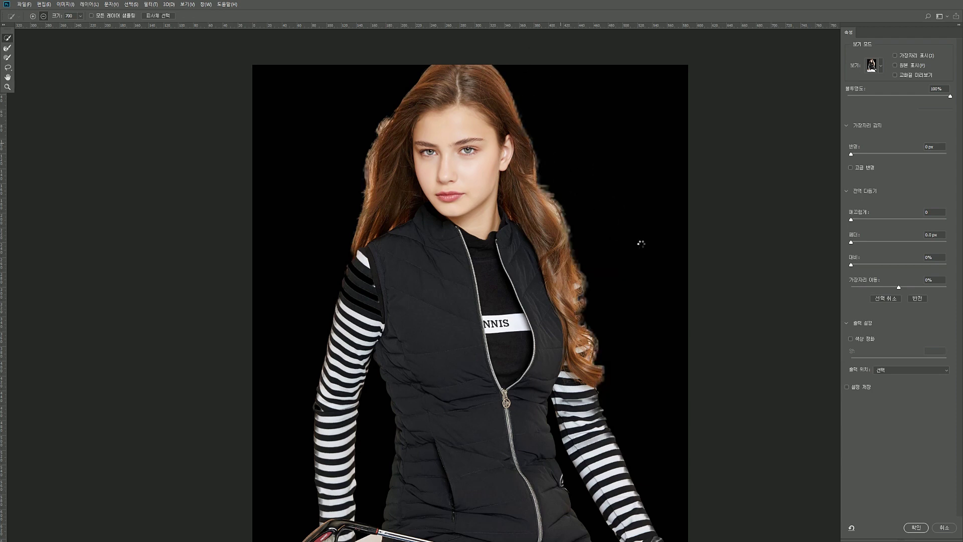
Paint the missing black and white stripes at the shoulder of the sleeve back into the selection with the Brush tool at size 400.
drag(416, 277, 415, 267)
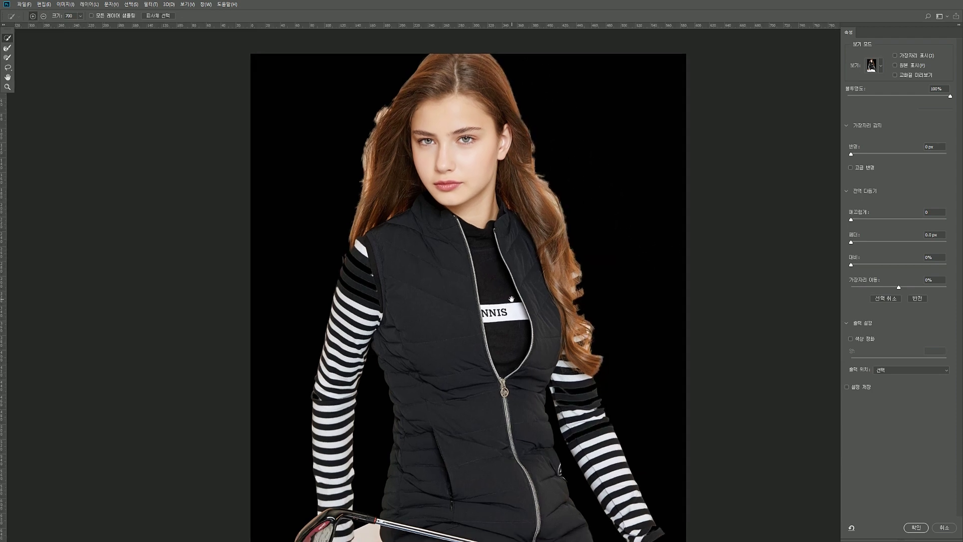
drag(511, 298, 519, 200)
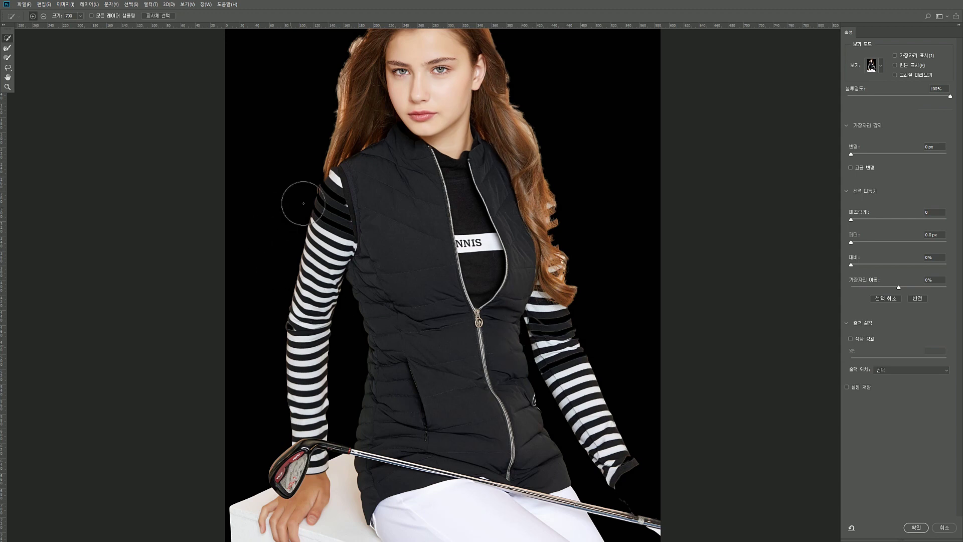
drag(341, 327, 340, 323)
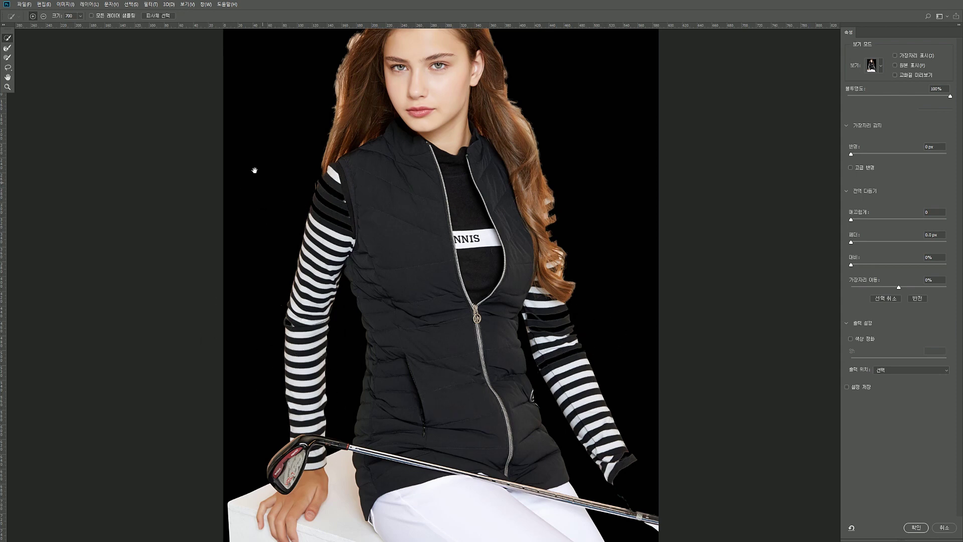
drag(254, 170, 247, 249)
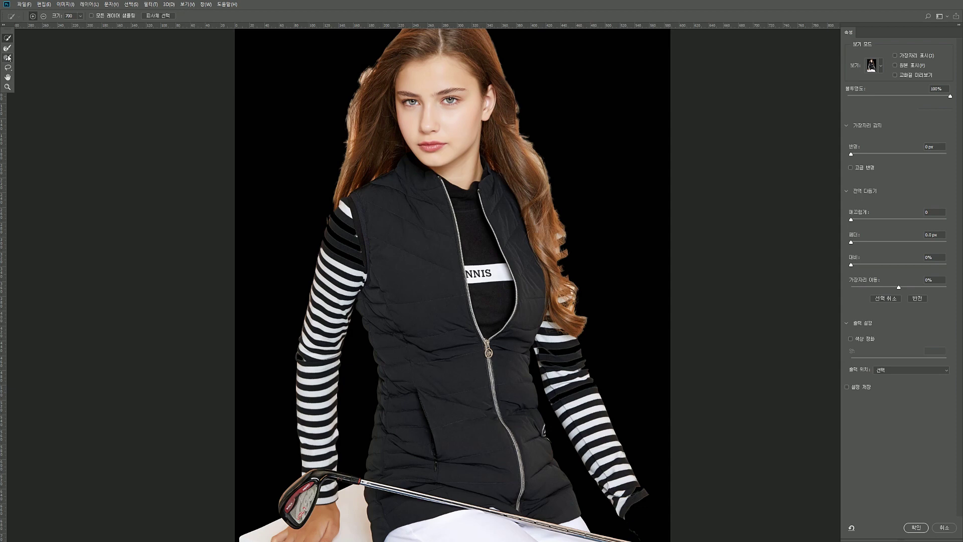
click(8, 58)
ctrl+click(305, 219)
ctrl+click(305, 220)
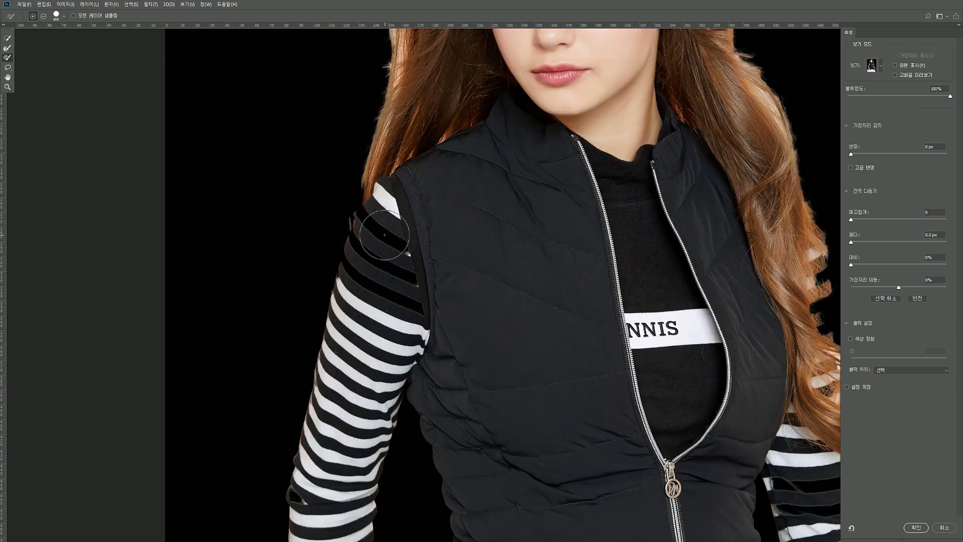
mouse_move(384, 234)
mouse_down()
mouse_move(375, 279)
mouse_move(402, 239)
mouse_move(425, 304)
mouse_up()
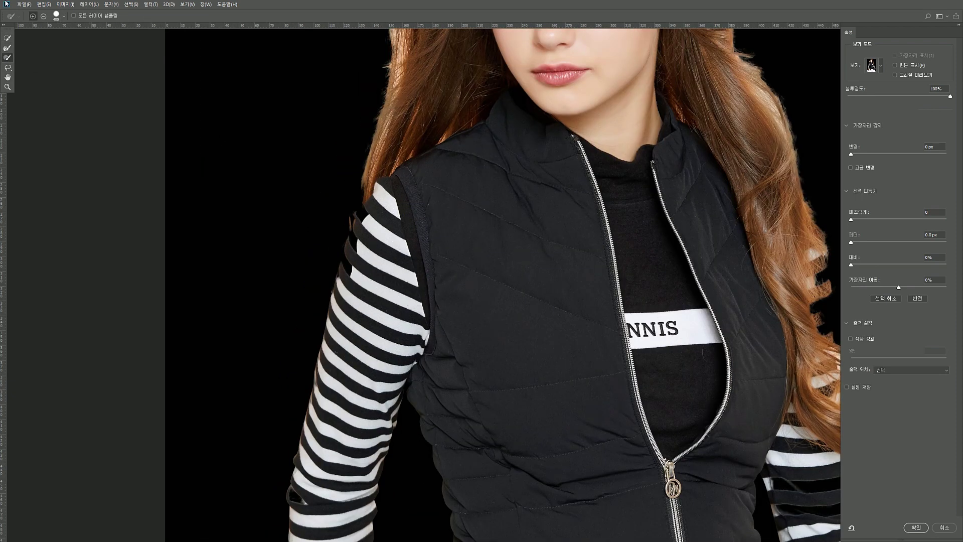
Add the rest of the shoulder edge, the other arm's missing stripes and the white glove to the selection with the Quick Selection tool.
click(9, 39)
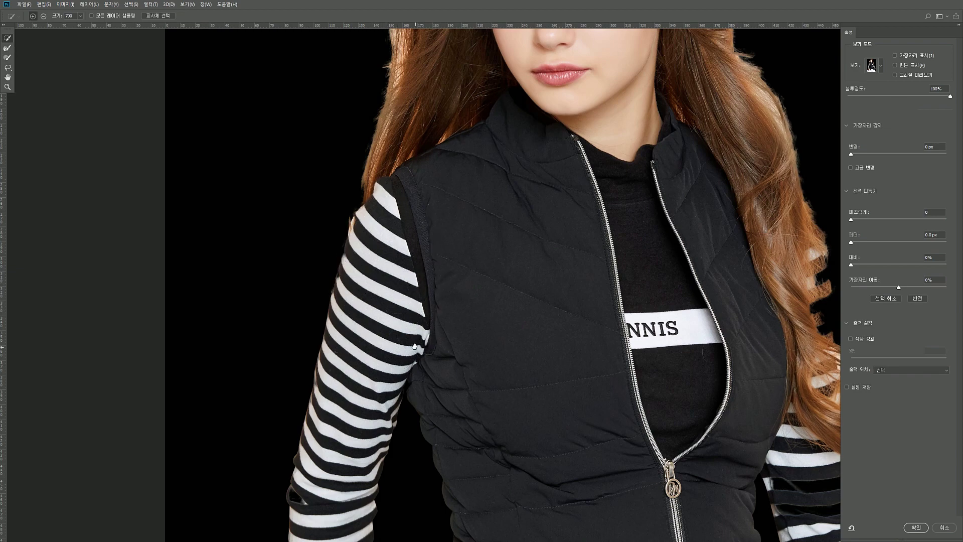
drag(415, 347, 358, 175)
drag(454, 170, 436, 303)
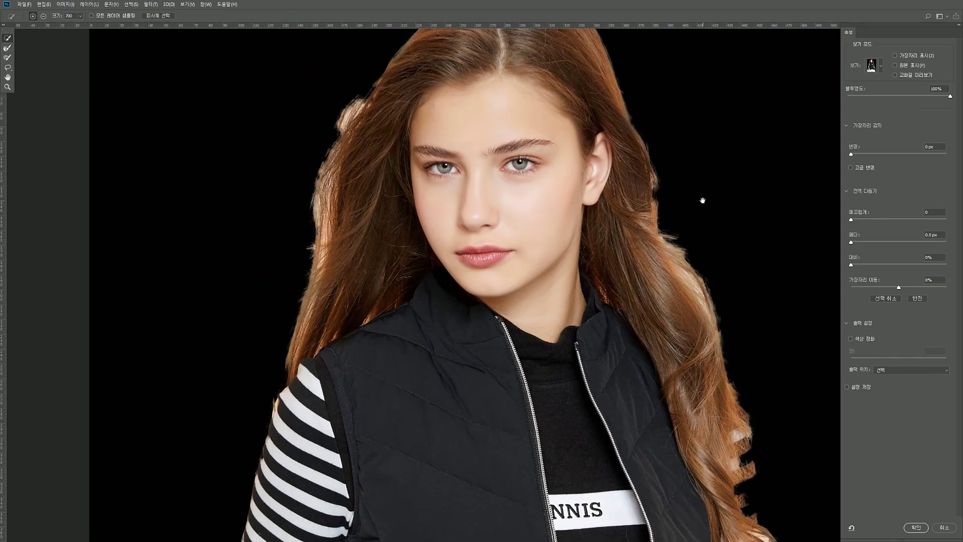
drag(698, 201, 551, 212)
drag(619, 242, 594, 65)
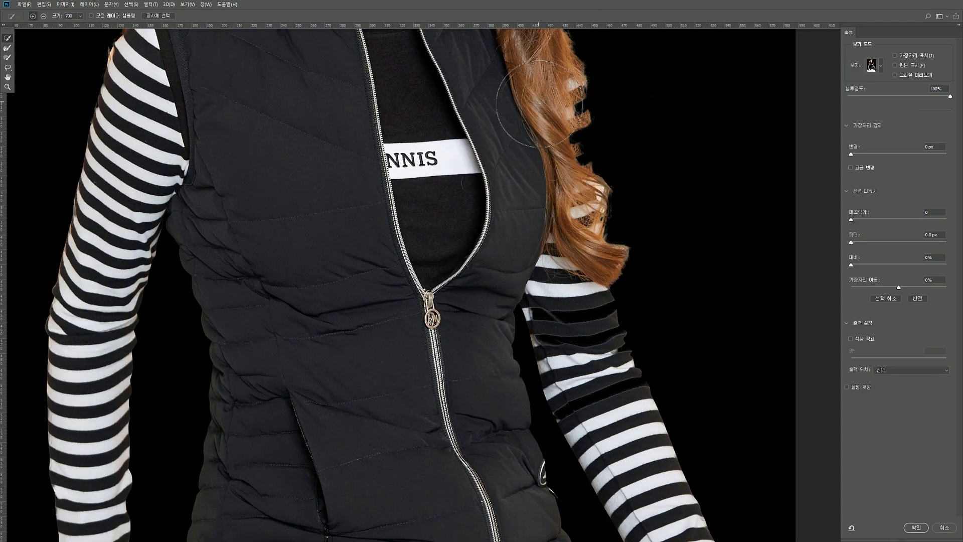
drag(601, 351, 563, 150)
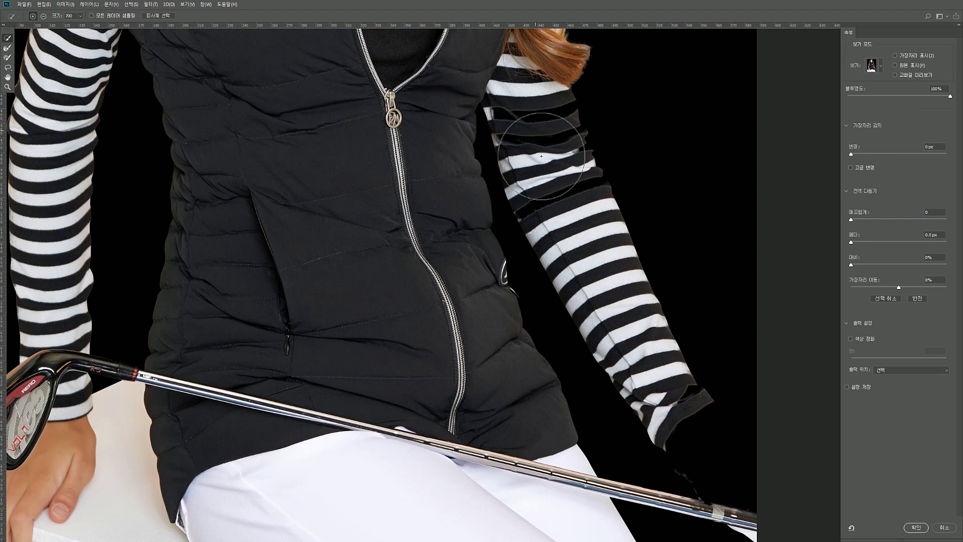
click(538, 143)
click(561, 199)
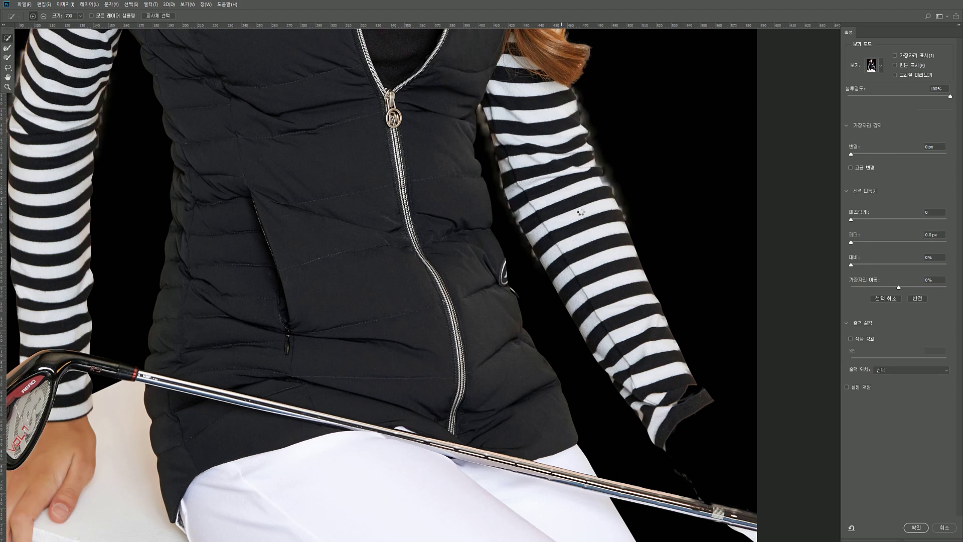
drag(471, 132, 494, 22)
click(730, 333)
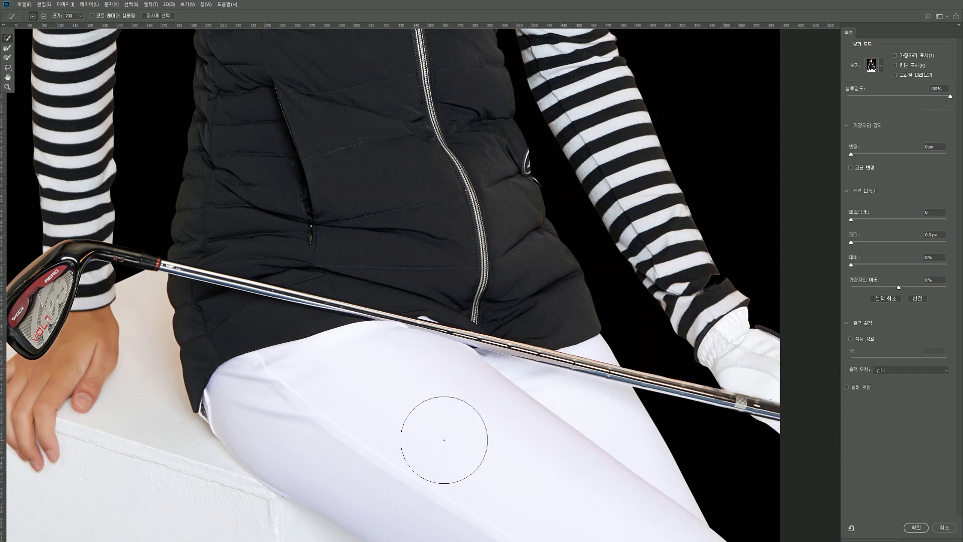
Paint the striped sleeve behind the hair curls back into the selection with the Brush tool.
drag(427, 270, 470, 474)
drag(554, 107, 549, 372)
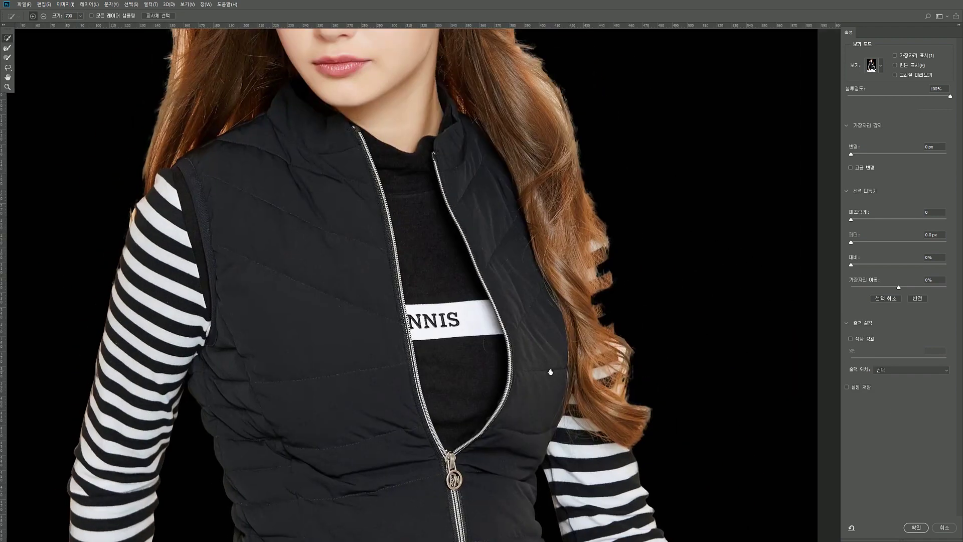
drag(689, 524, 647, 118)
mouse_move(280, 70)
mouse_down()
mouse_move(365, 186)
mouse_move(500, 417)
mouse_up()
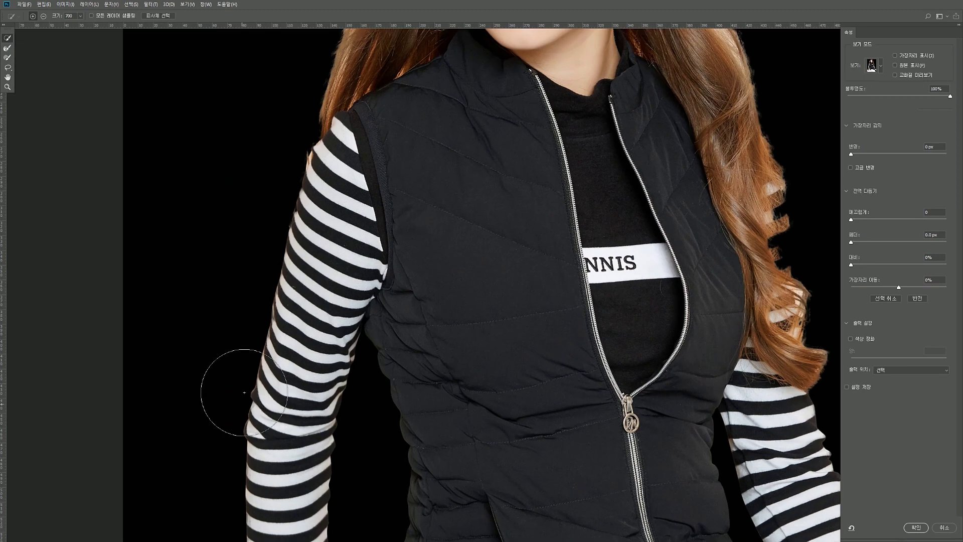
drag(451, 187, 455, 255)
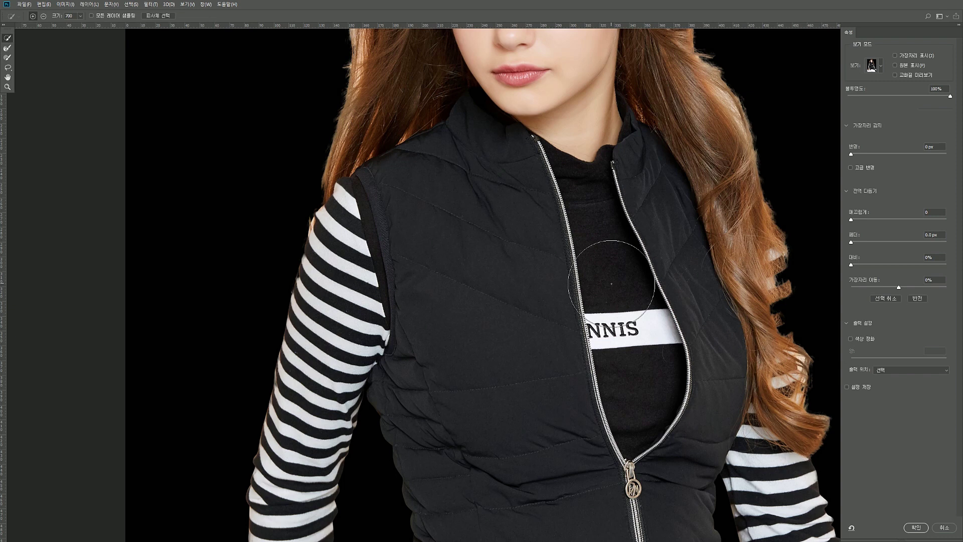
click(8, 57)
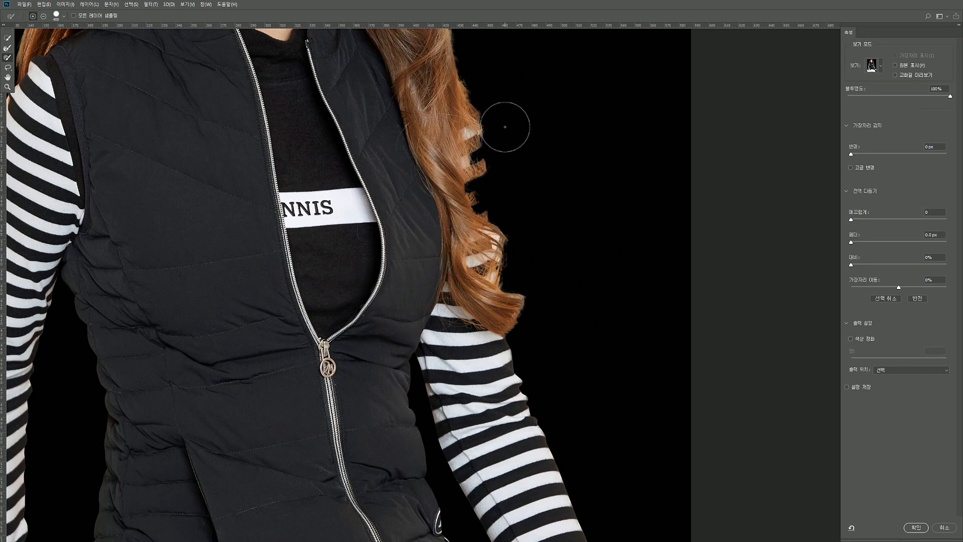
drag(314, 213, 413, 455)
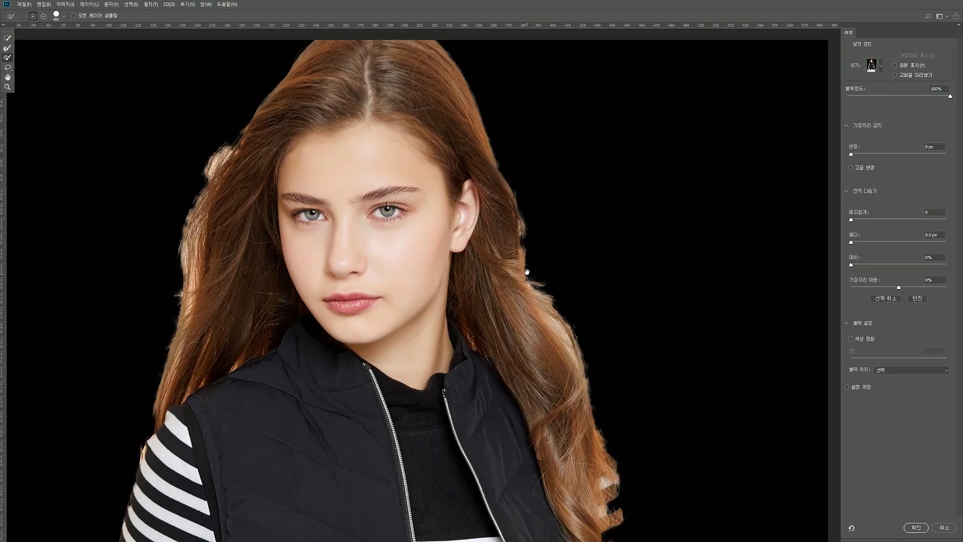
drag(527, 272, 584, 112)
drag(625, 380, 552, 123)
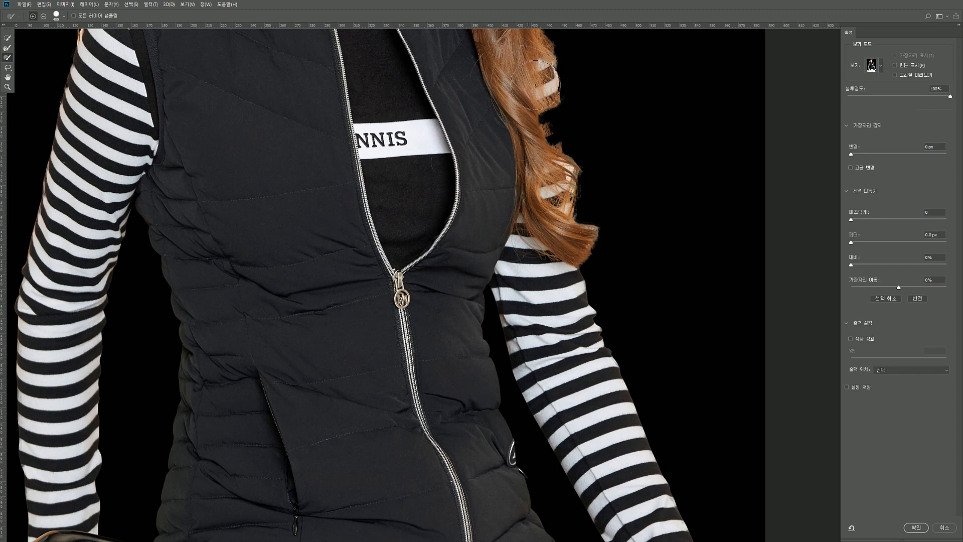
drag(535, 103, 539, 157)
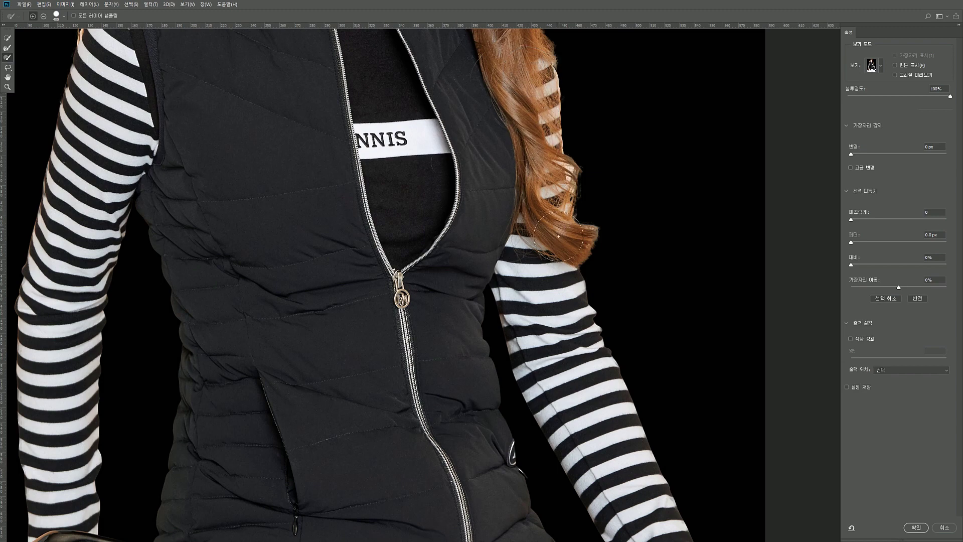
Try painting past the sleeve cuff above the glove with the Brush tool and undo the strokes.
drag(558, 236, 494, 51)
drag(613, 360, 632, 374)
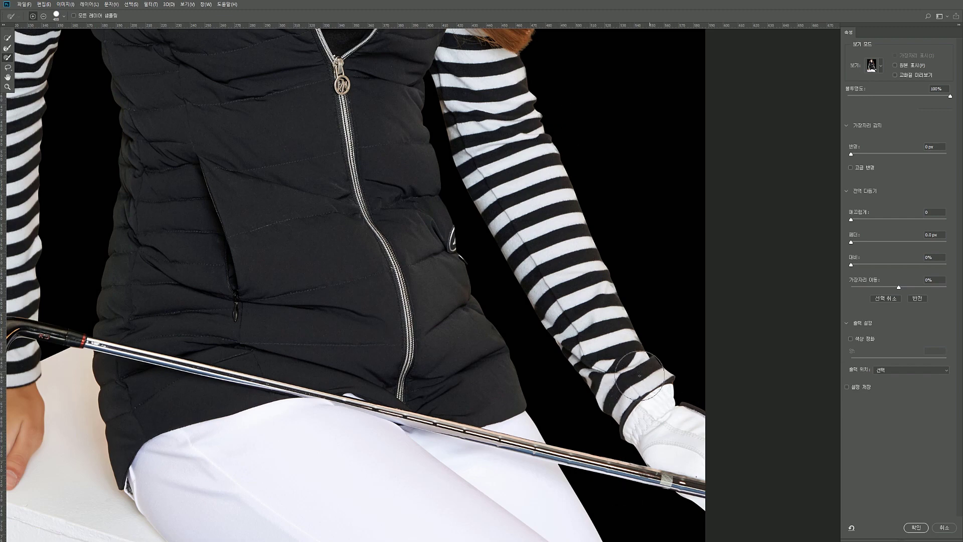
drag(657, 410, 598, 253)
drag(605, 219, 606, 219)
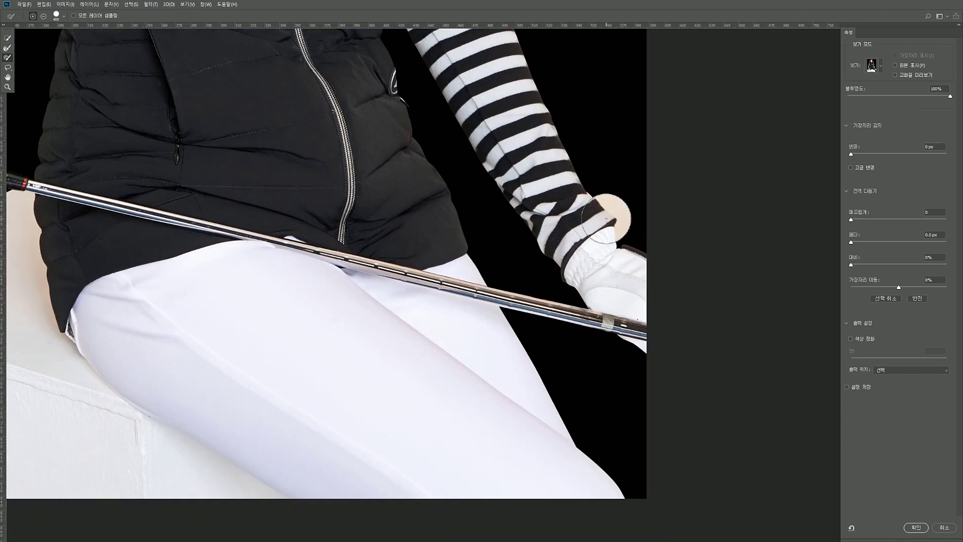
click(602, 185)
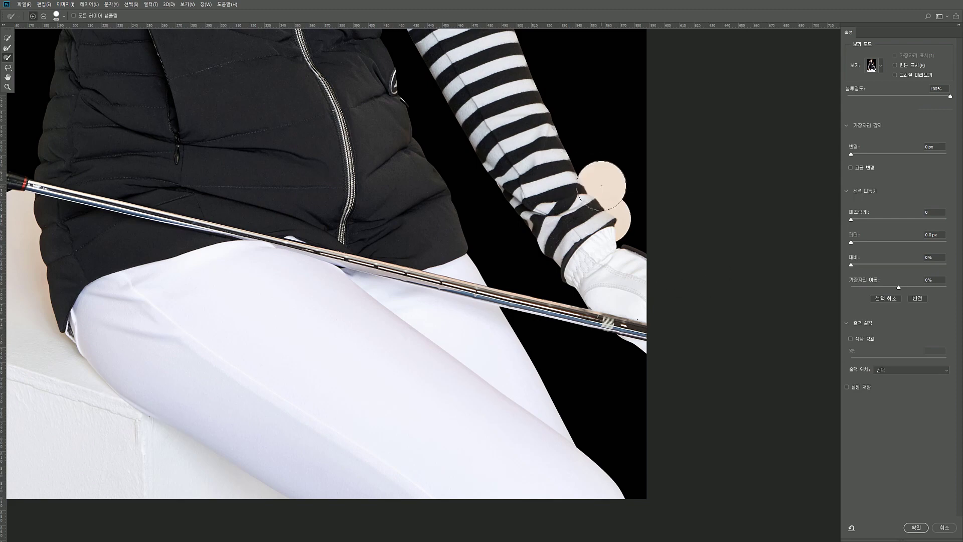
ctrl+click(614, 161)
key(ctrl+alt+z)
key(ctrl+alt+z)
Examine the sleeve and glove cuff edges up close and look at the Brush tool's add and subtract modes.
drag(472, 112, 542, 226)
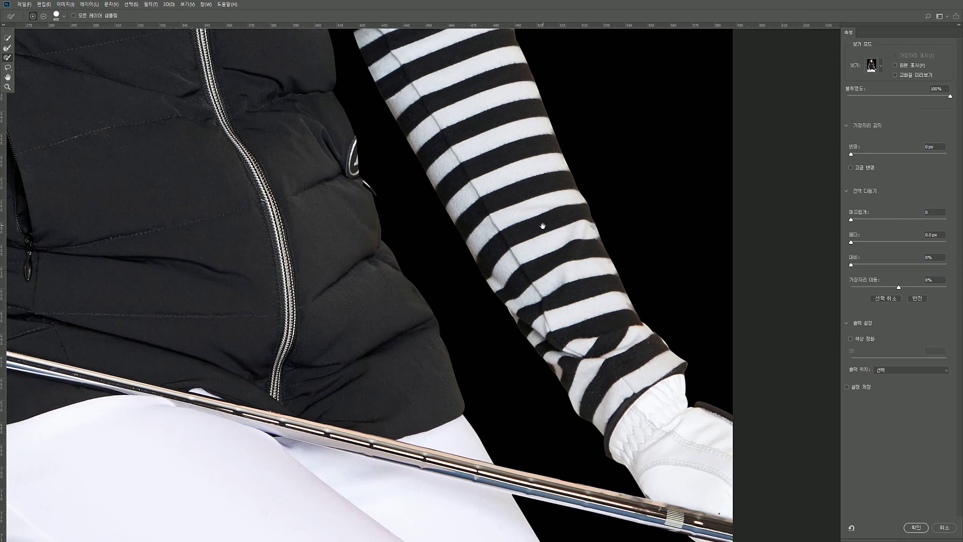
drag(712, 294, 692, 260)
ctrl+click(692, 261)
ctrl+click(674, 339)
drag(622, 307, 600, 249)
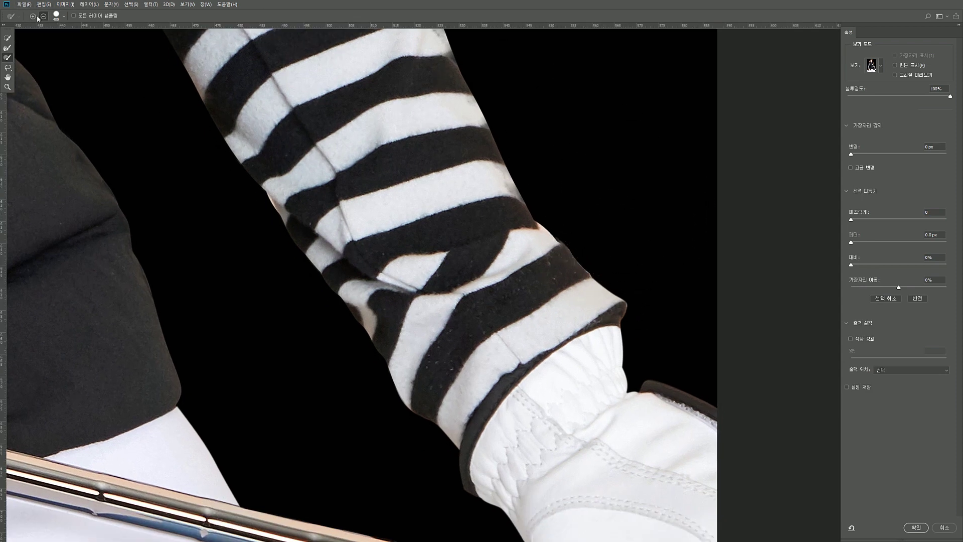
alt+click(597, 175)
alt+click(595, 175)
drag(344, 208, 520, 490)
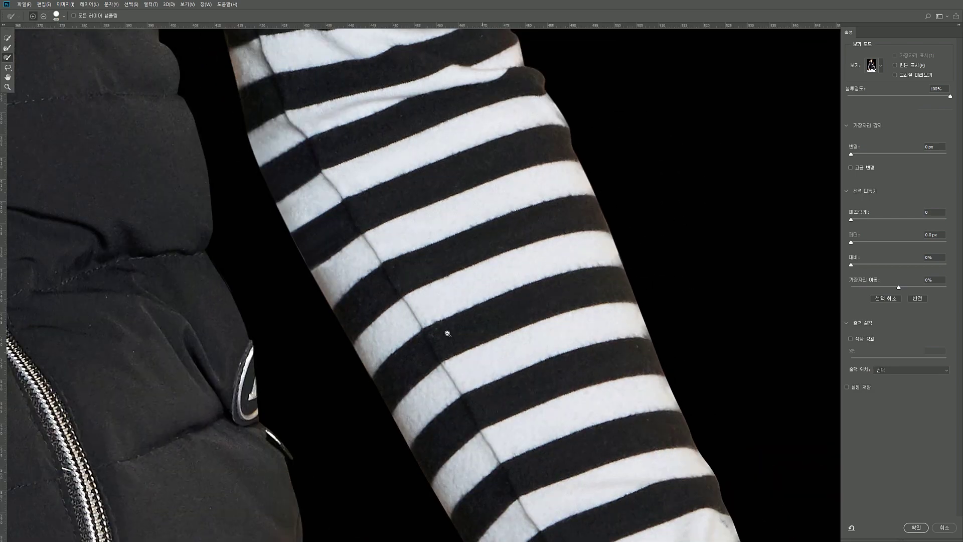
key(ctrl+minus)
key(ctrl+minus)
key(ctrl+minus)
drag(307, 201, 570, 481)
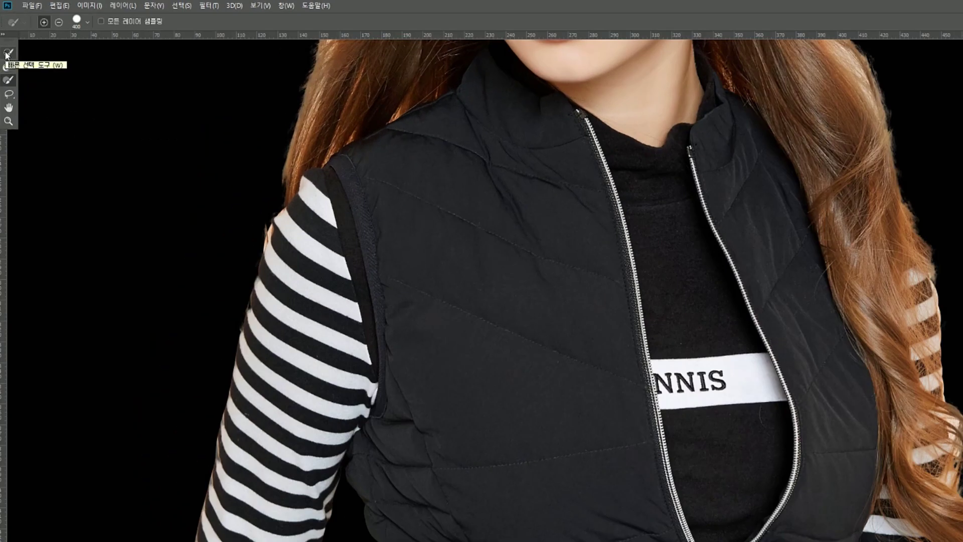
Add a freehand patch of background beside the hair near the ear to the selection with the Lasso tool.
click(10, 95)
drag(246, 146, 532, 180)
drag(452, 507, 529, 45)
drag(481, 466, 519, 260)
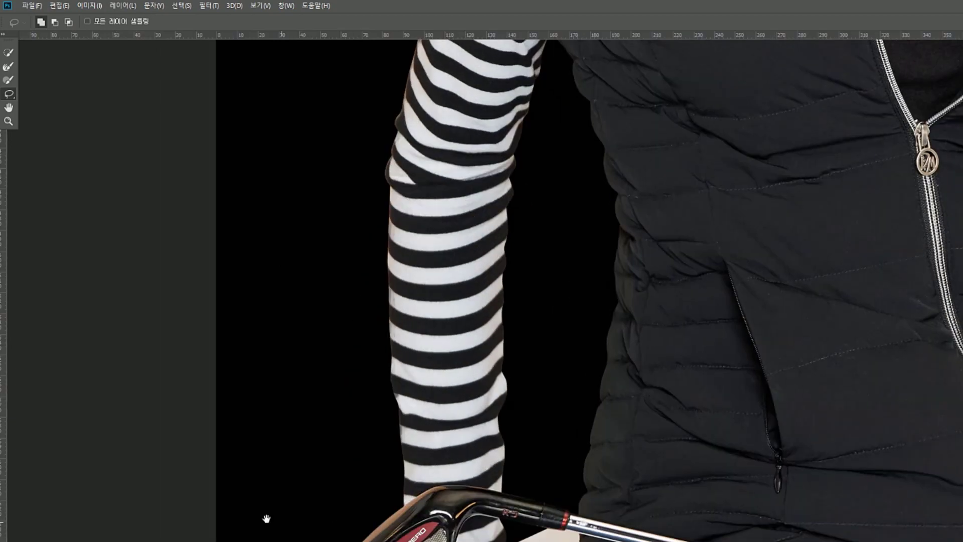
drag(444, 427, 454, 213)
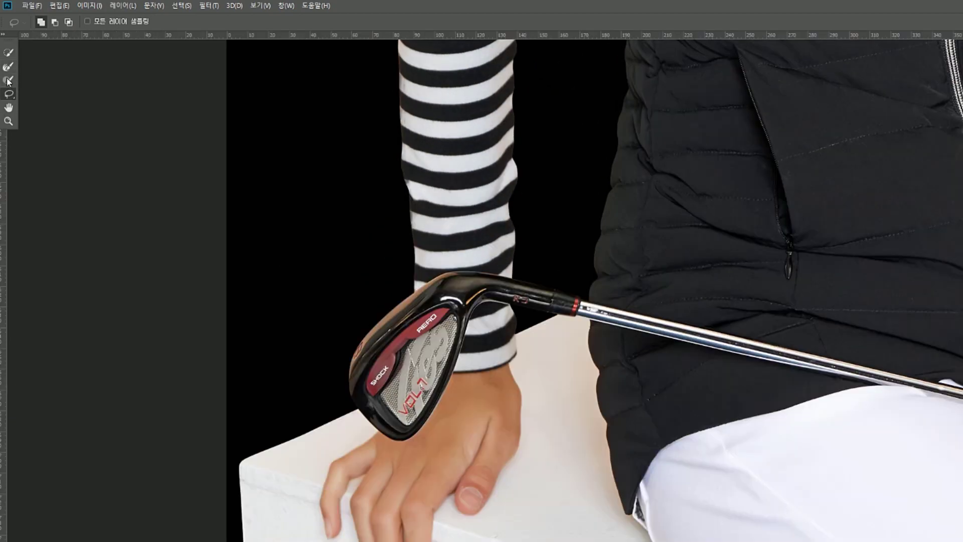
drag(580, 285, 251, 501)
drag(722, 76, 693, 404)
drag(710, 122, 724, 274)
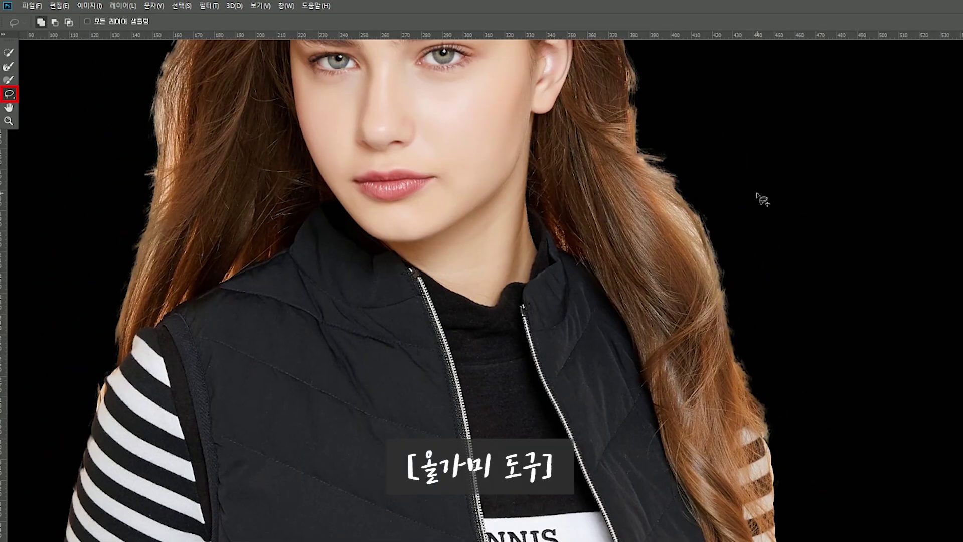
drag(534, 213, 453, 446)
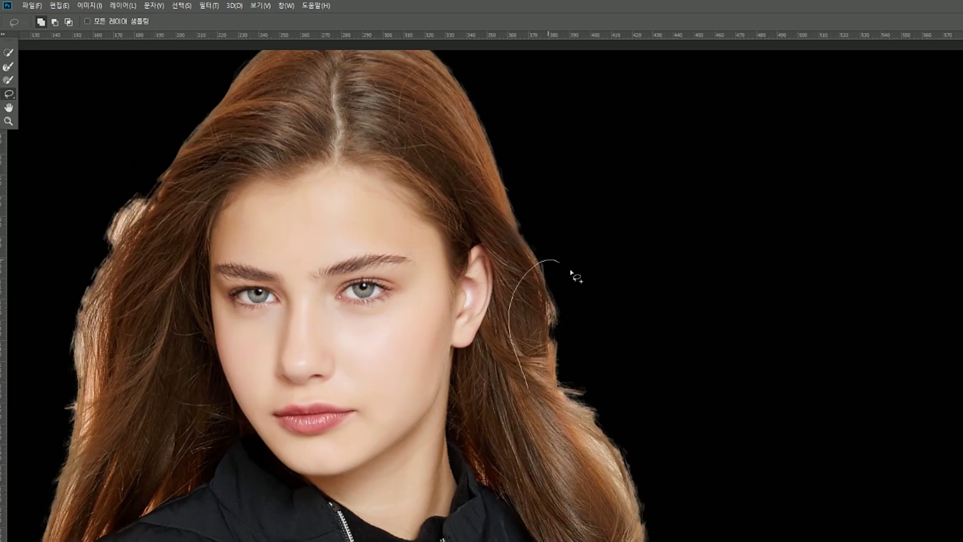
mouse_move(585, 466)
mouse_down()
mouse_move(560, 353)
mouse_move(607, 377)
mouse_move(605, 406)
mouse_up()
Subtract the beige background patch beside the hair from the selection with a polygonal outline using the Polygonal Lasso tool.
right_click(7, 95)
click(62, 104)
drag(579, 252, 582, 326)
key(alt)
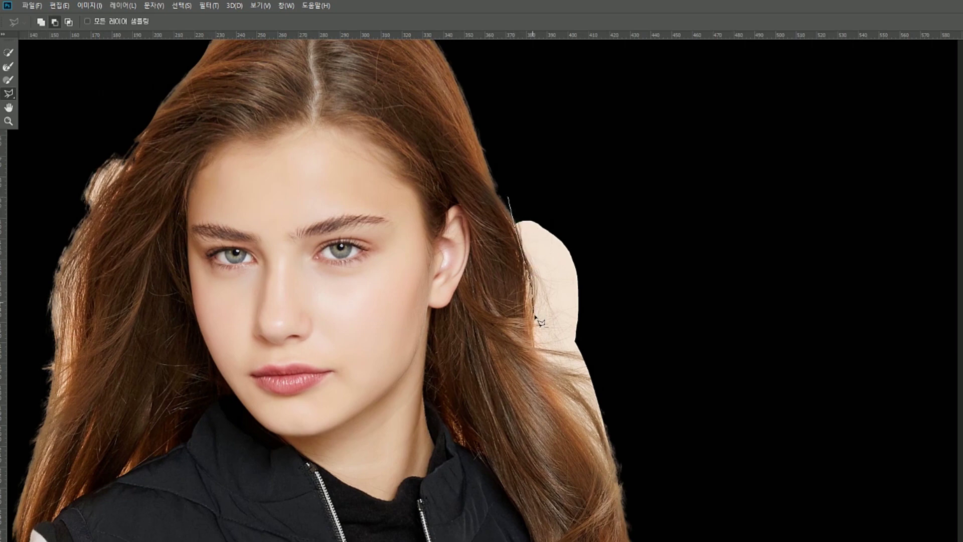
click(665, 540)
click(751, 390)
click(702, 195)
double_click(527, 190)
Refine the hair outline on the side away from the visible ear, from crown to shoulder, with the Refine Edge Brush.
drag(465, 392, 800, 432)
alt+click(501, 254)
alt+click(501, 254)
drag(509, 362, 515, 298)
ctrl+click(466, 170)
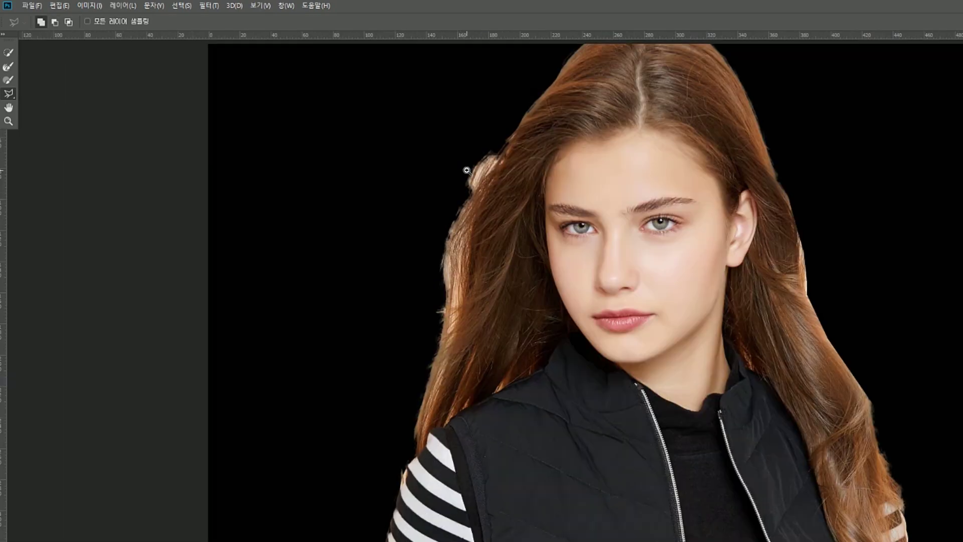
ctrl+click(466, 170)
drag(863, 412, 752, 508)
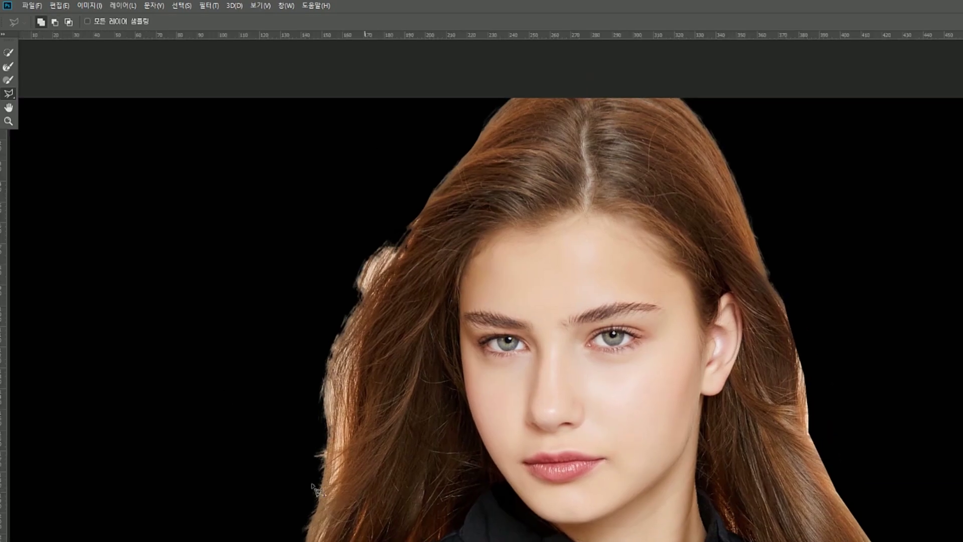
click(15, 68)
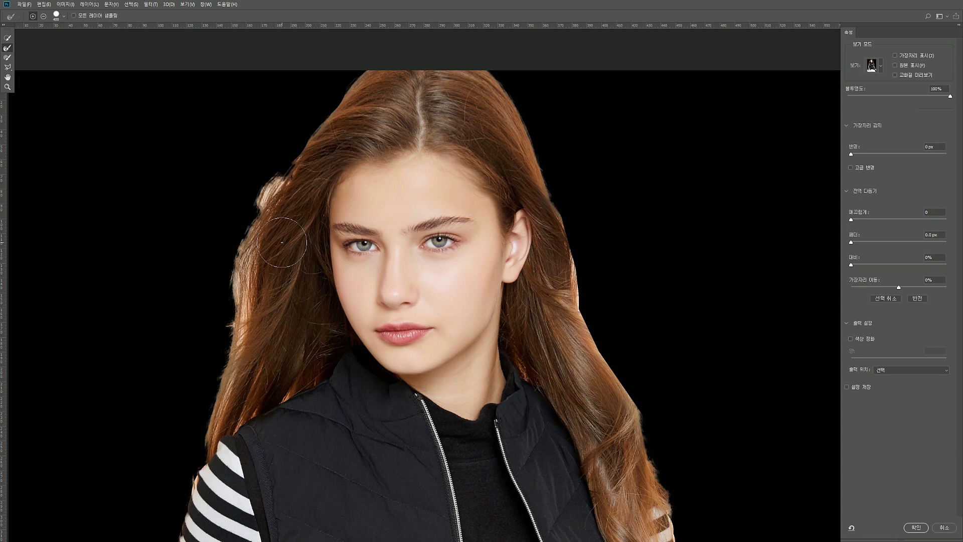
drag(634, 243, 631, 209)
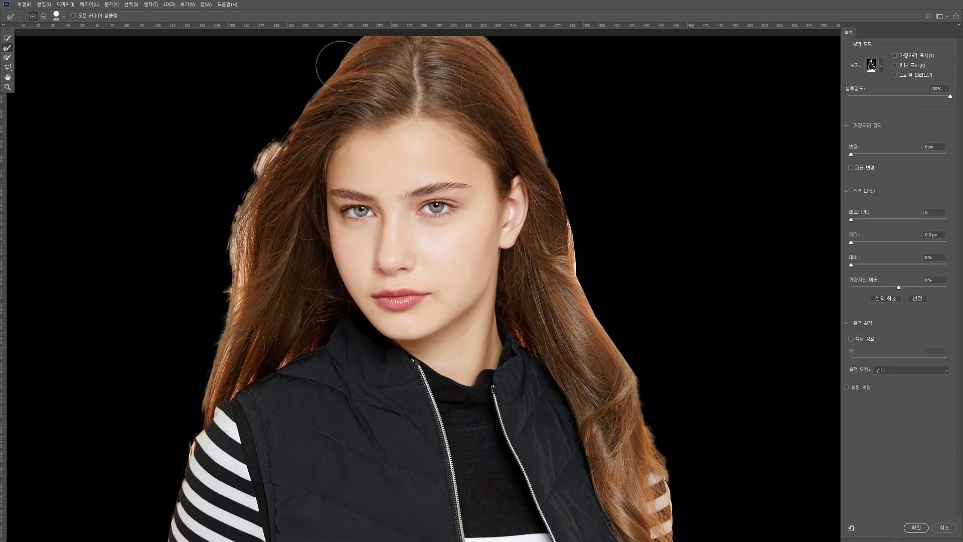
mouse_move(378, 53)
mouse_down()
mouse_move(291, 118)
mouse_move(252, 221)
mouse_move(220, 346)
mouse_move(263, 401)
mouse_up()
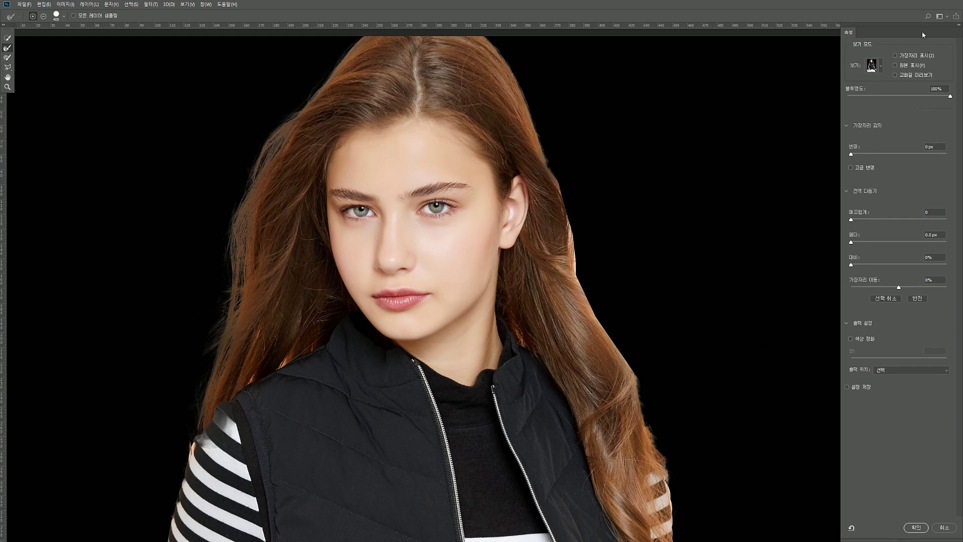
Switch the selection preview to Overlay and change the mask overlay colour to blue.
click(881, 66)
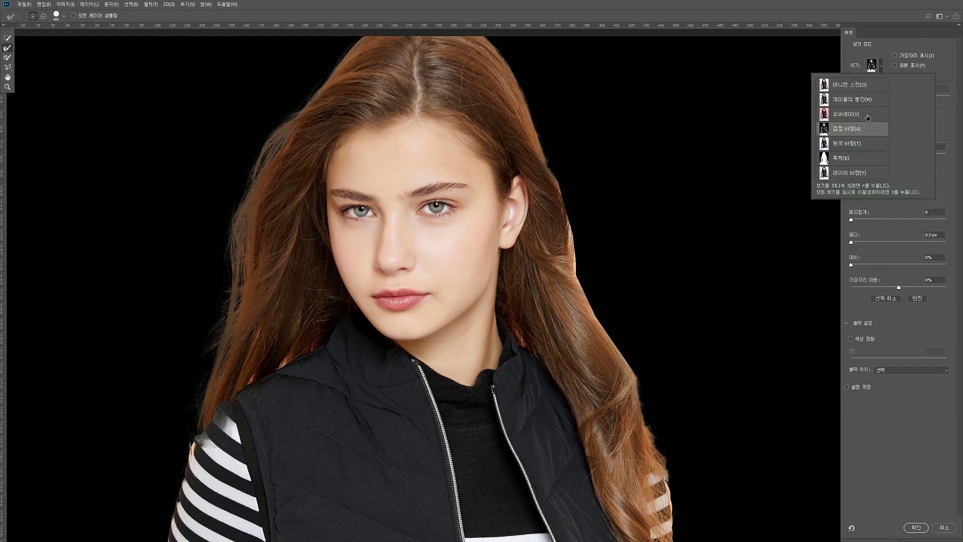
click(867, 116)
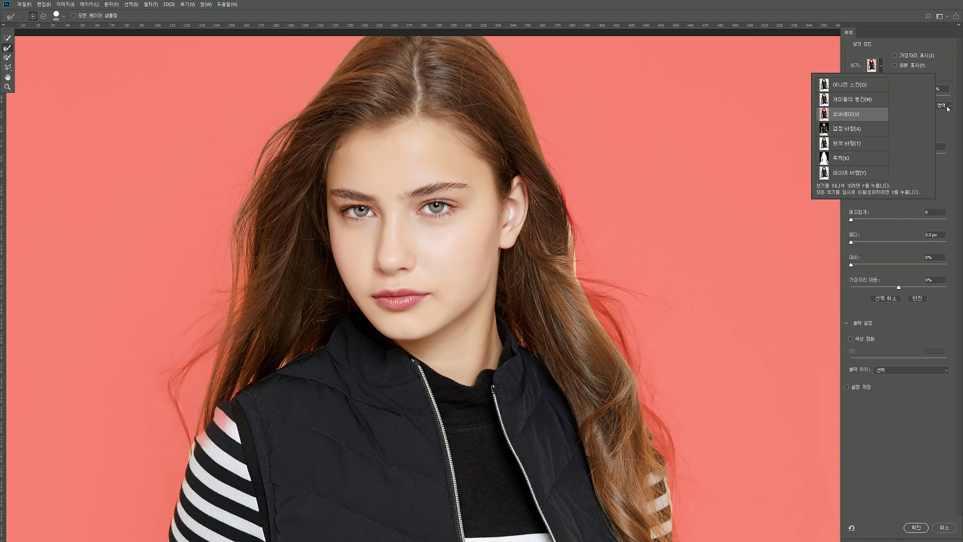
click(951, 124)
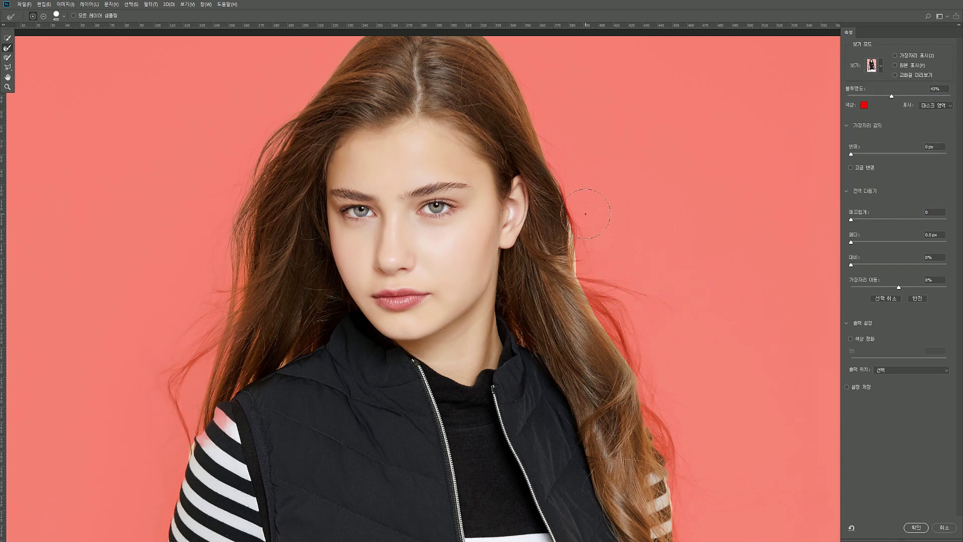
click(863, 105)
mouse_move(736, 208)
mouse_down()
mouse_move(737, 217)
mouse_move(737, 190)
mouse_up()
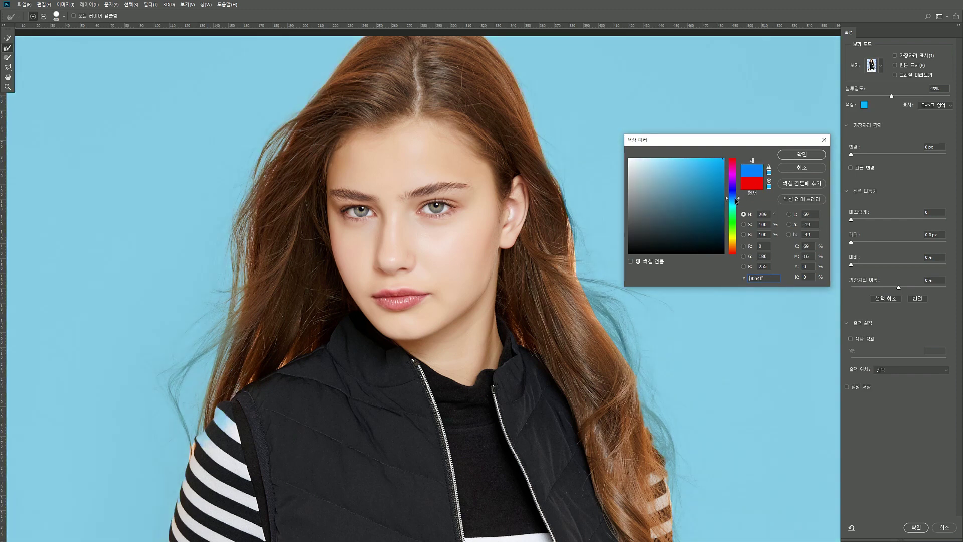
click(813, 155)
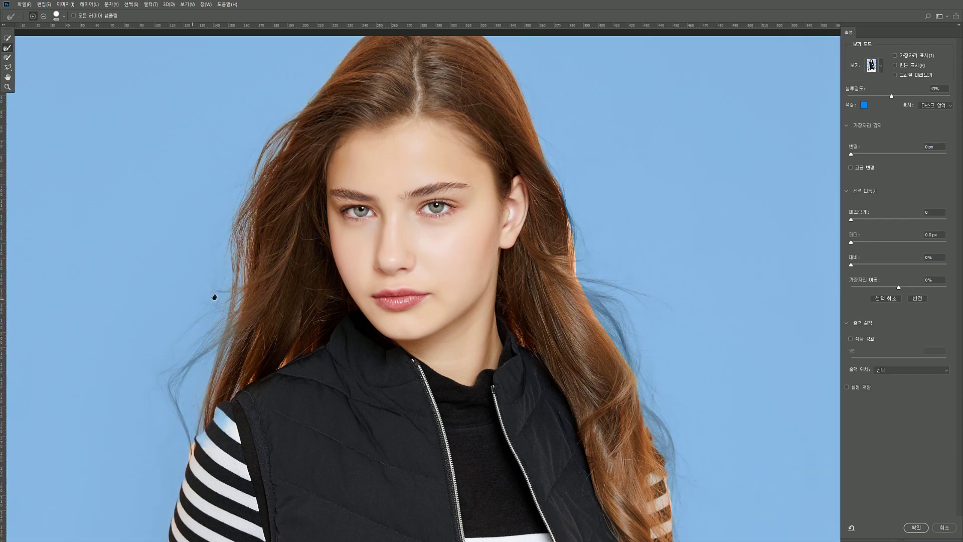
Refine the flyaway strands above the sleeve shoulder and the loose strands below the ear with the Refine Edge Brush.
drag(214, 298, 408, 161)
drag(372, 228, 385, 308)
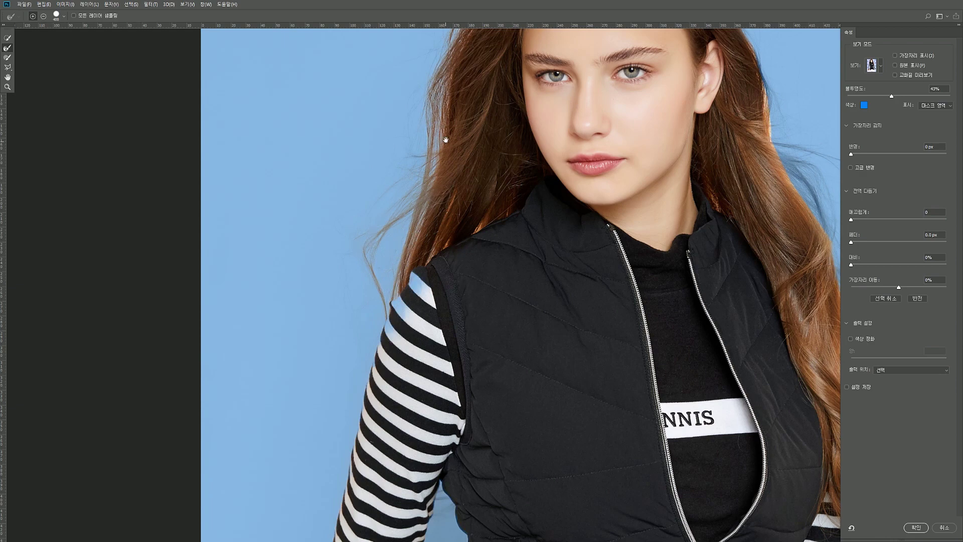
drag(446, 140, 377, 355)
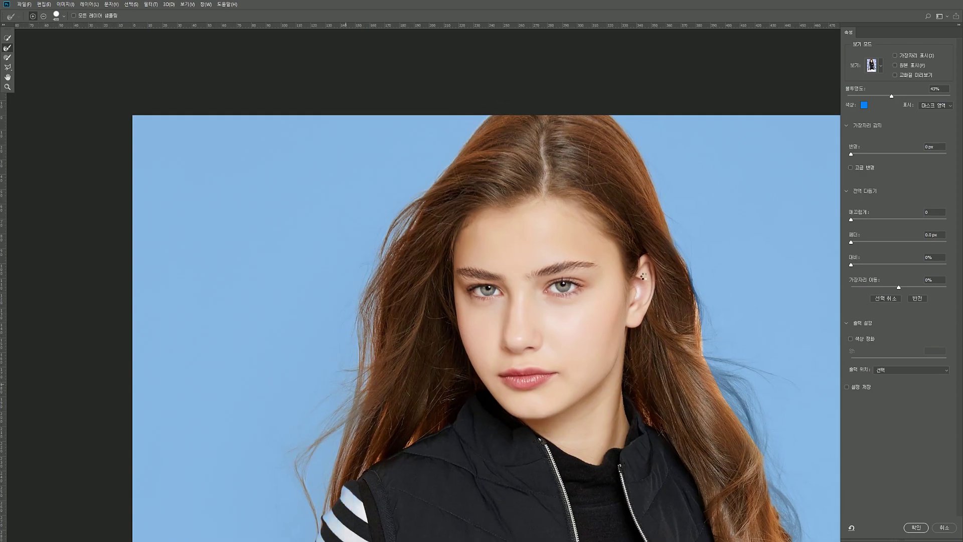
drag(665, 289, 491, 197)
mouse_move(467, 105)
mouse_down()
mouse_move(509, 281)
mouse_move(542, 278)
mouse_up()
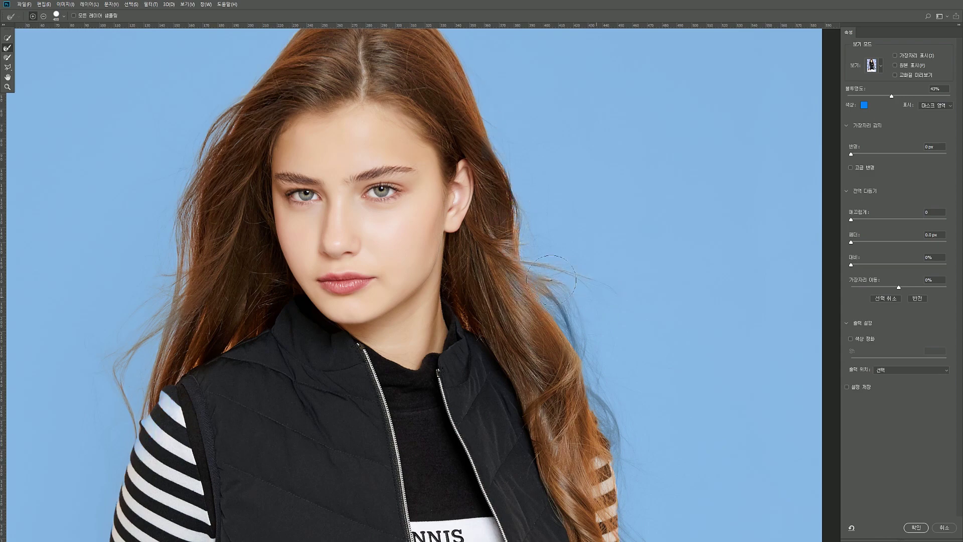
drag(583, 345, 572, 352)
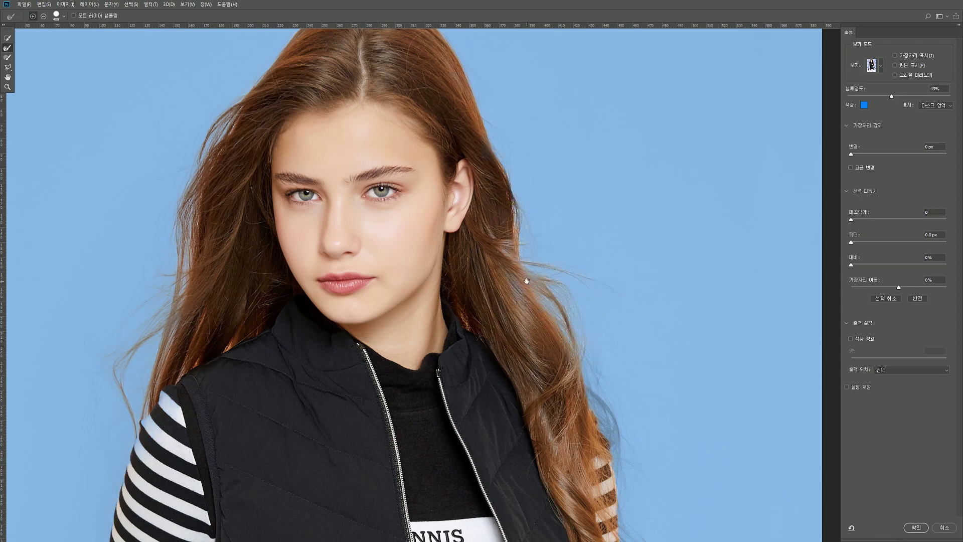
Refine the curled hair ends hanging over the striped sleeve with the Refine Edge Brush.
drag(526, 281, 490, 190)
mouse_move(583, 427)
mouse_down()
mouse_move(584, 462)
mouse_move(541, 194)
mouse_up()
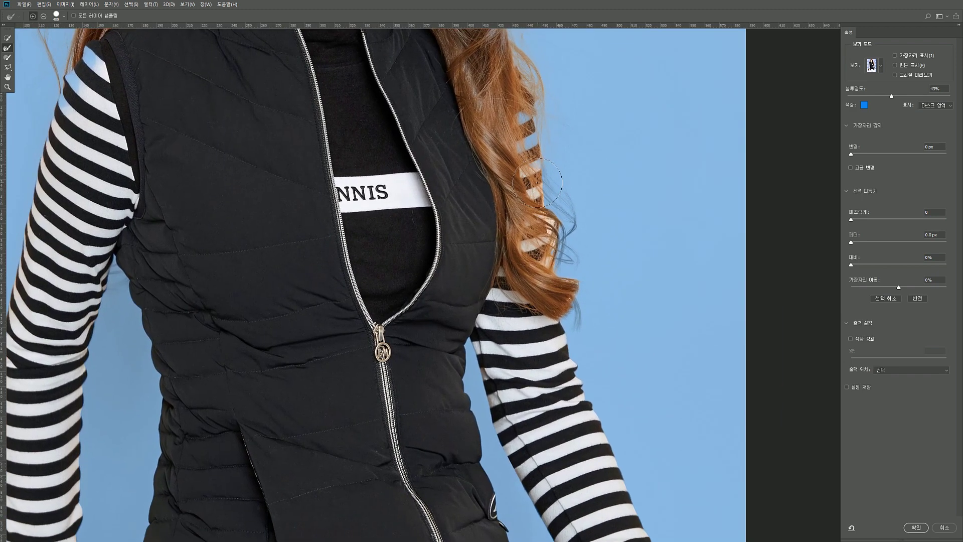
mouse_move(577, 258)
mouse_down()
mouse_move(574, 311)
mouse_move(566, 295)
mouse_move(578, 322)
mouse_up()
drag(556, 230, 569, 349)
drag(501, 171, 541, 320)
drag(498, 187, 539, 394)
drag(490, 188, 414, 128)
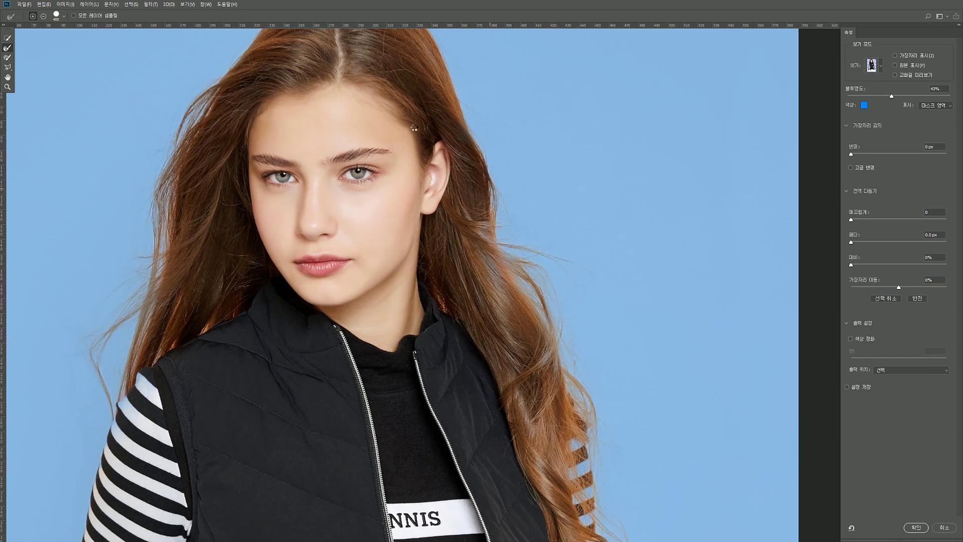
Paint the faded sleeve shoulder and the stripes behind the long hair back into the selection with the Brush tool.
drag(482, 219, 573, 254)
drag(361, 252, 351, 474)
drag(363, 243, 367, 212)
drag(387, 424, 384, 407)
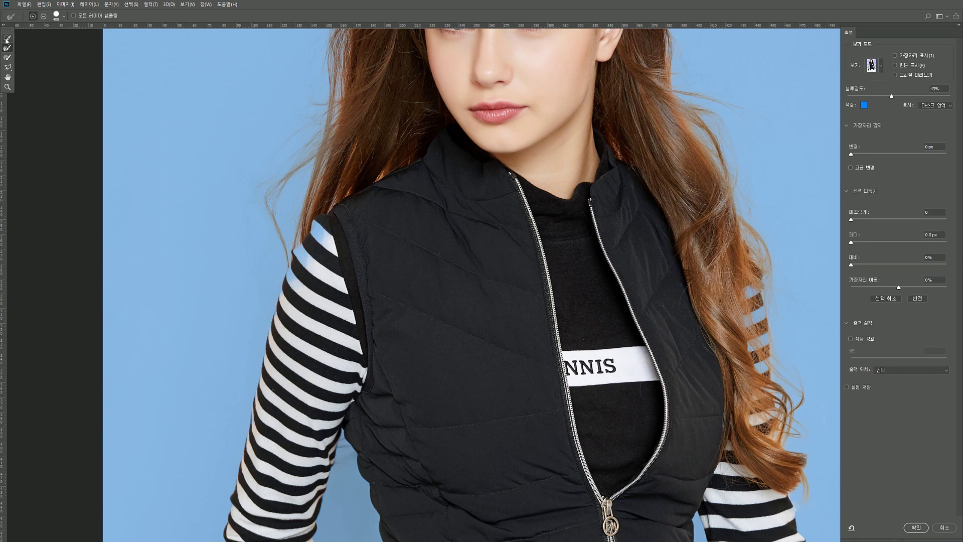
click(7, 58)
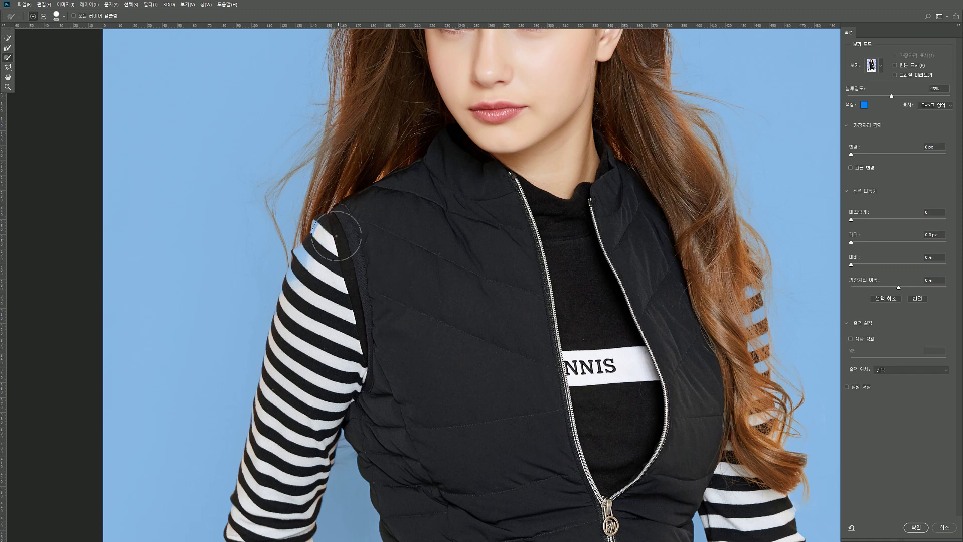
mouse_move(334, 232)
mouse_down()
mouse_move(298, 268)
mouse_move(311, 281)
mouse_up()
drag(642, 280, 463, 161)
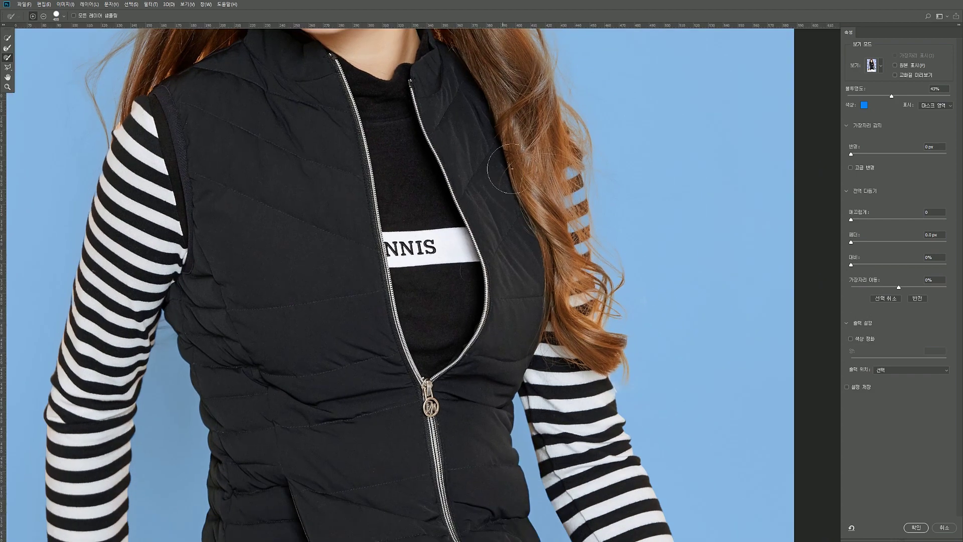
drag(551, 164, 563, 242)
drag(443, 169, 509, 452)
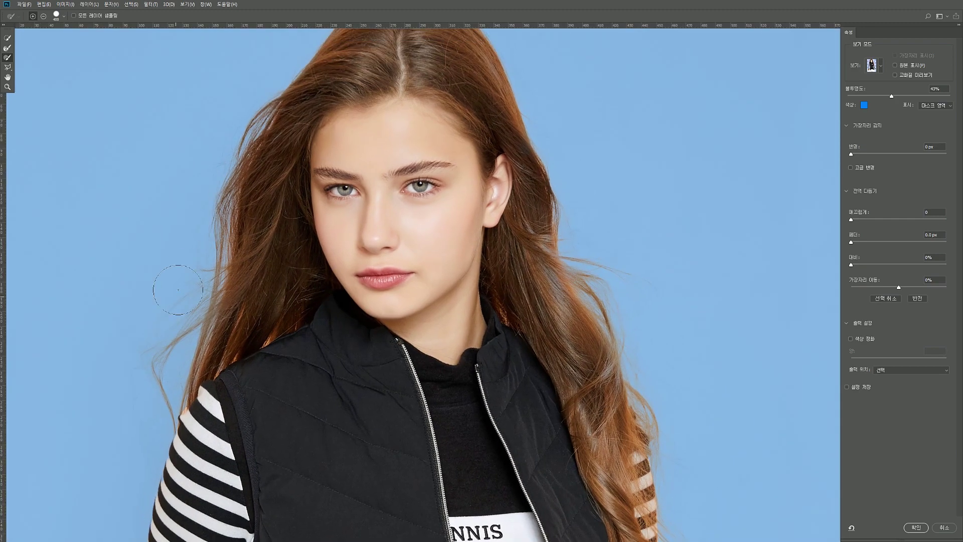
Switch the preview to On Black and clear the faint background haze beside the hair ends with the Brush tool.
click(8, 48)
click(874, 64)
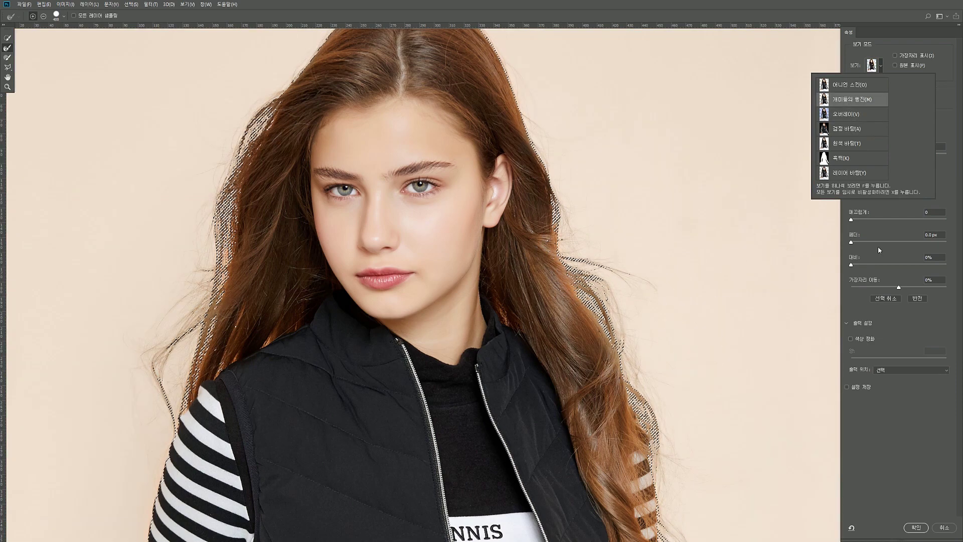
click(843, 131)
drag(599, 417, 589, 103)
mouse_move(690, 380)
mouse_down()
mouse_move(665, 229)
mouse_move(602, 338)
mouse_up()
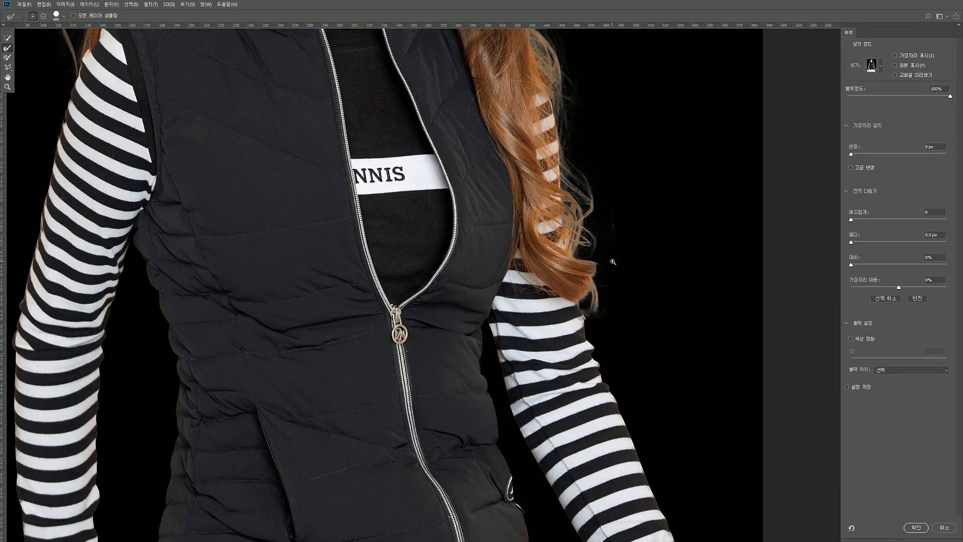
click(612, 262)
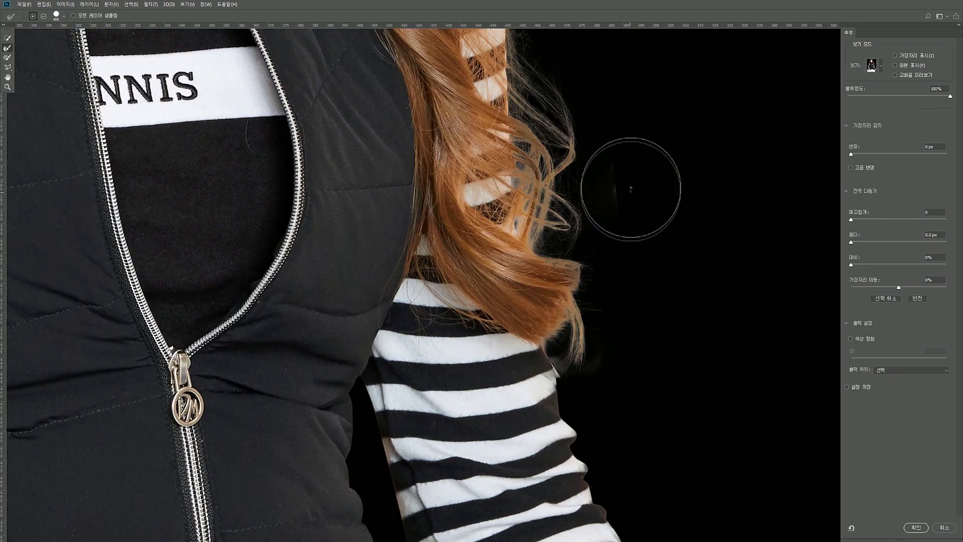
click(8, 58)
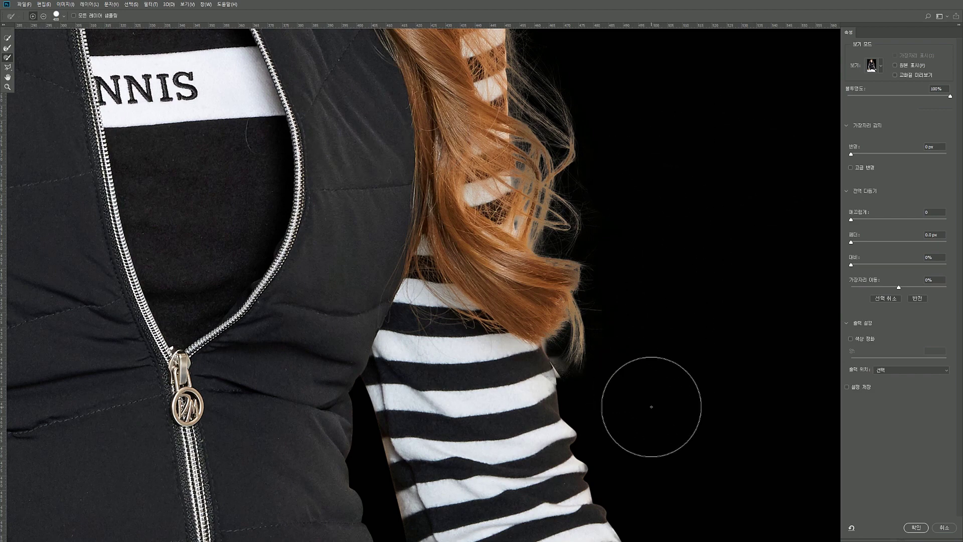
Refine the thin hair ends and the gap beside the sleeve with a much smaller Refine Edge Brush.
scroll(651, 406, up, 8)
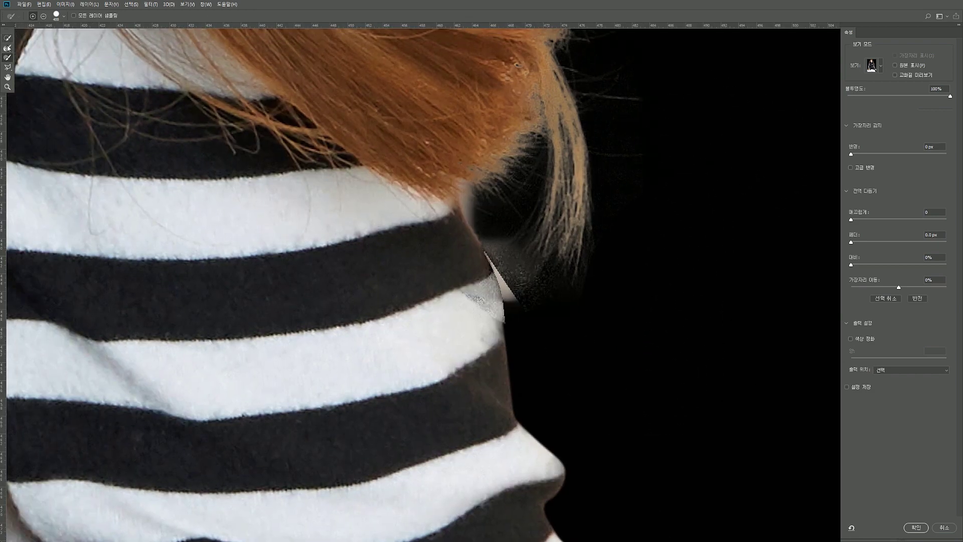
click(8, 47)
key(bracketleft)
key(bracketleft)
key(bracketleft)
key(bracketleft)
key(bracketleft)
key(bracketleft)
key(bracketleft)
key(bracketleft)
key(bracketleft)
mouse_move(504, 230)
mouse_down()
mouse_move(468, 192)
mouse_move(516, 243)
mouse_up()
mouse_move(590, 274)
mouse_down()
mouse_move(518, 238)
mouse_move(543, 269)
mouse_up()
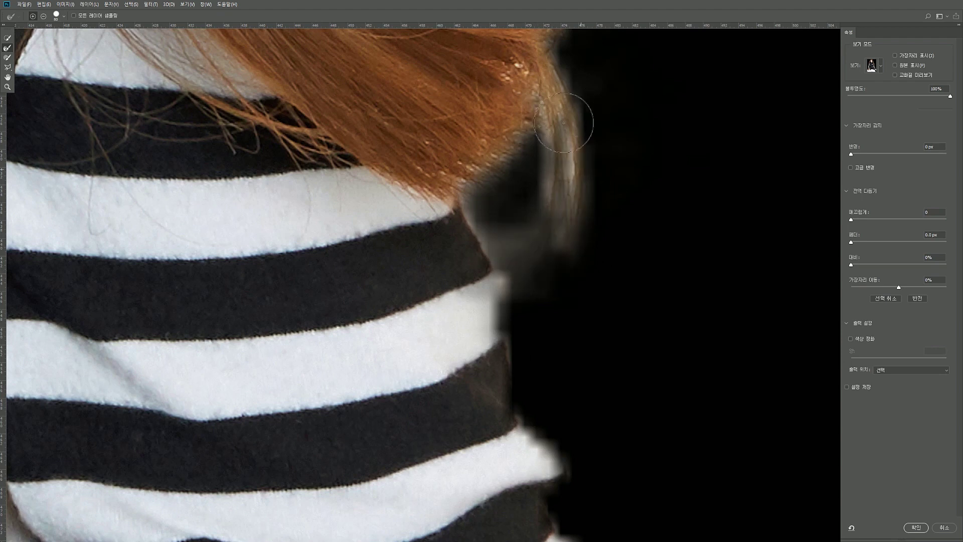
mouse_move(603, 124)
mouse_down()
mouse_move(597, 210)
mouse_move(559, 113)
mouse_up()
mouse_move(565, 257)
mouse_down()
mouse_move(555, 88)
mouse_move(579, 224)
mouse_move(570, 158)
mouse_up()
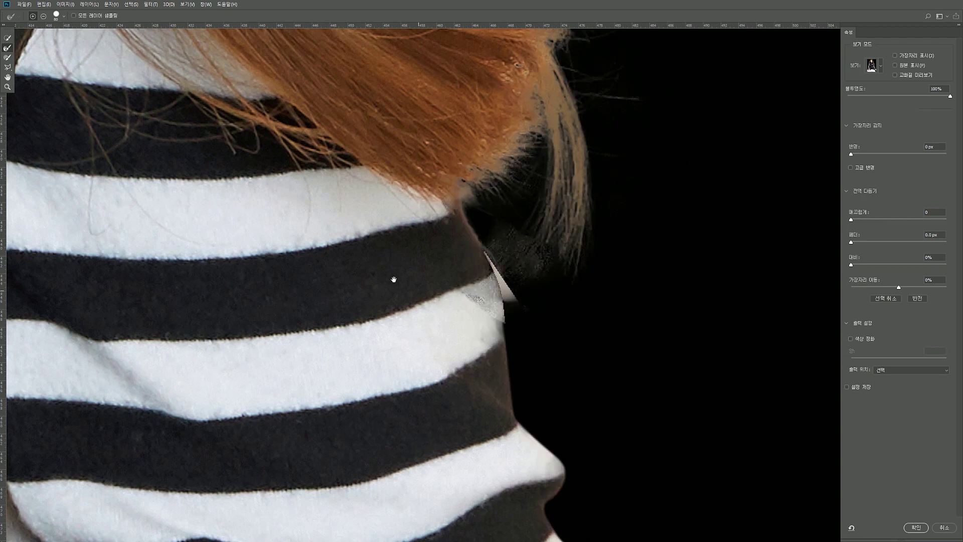
Subtract the leftover background wedge between the sleeve edge and hair ends with a polygonal outline using the Polygonal Lasso tool.
drag(279, 255, 272, 229)
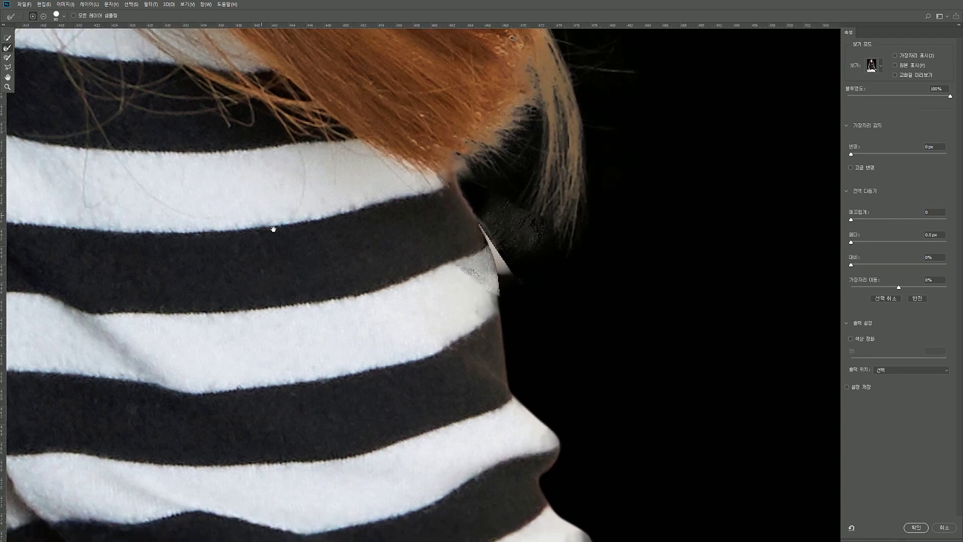
click(8, 67)
click(465, 189)
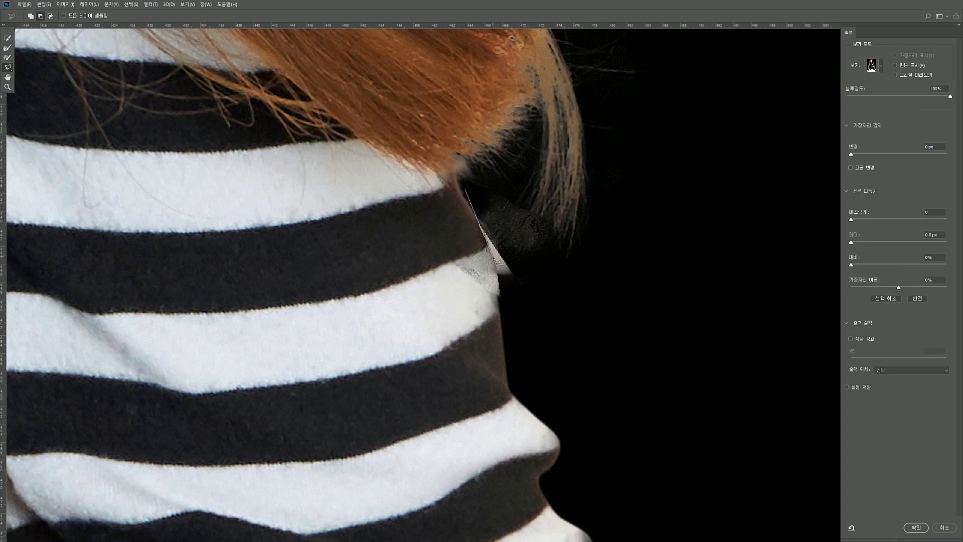
click(500, 295)
click(534, 352)
click(613, 325)
click(560, 253)
click(542, 220)
click(523, 205)
double_click(490, 196)
drag(546, 345, 545, 320)
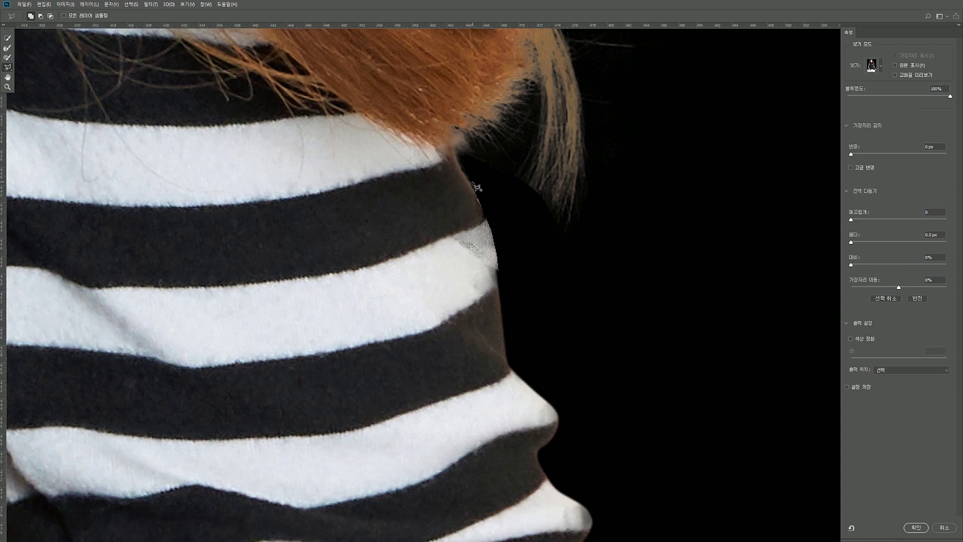
Examine the cut-out edges of the hair and sleeves around the figure against the black background.
mouse_move(473, 190)
mouse_down()
mouse_move(490, 218)
mouse_move(501, 291)
mouse_move(280, 283)
mouse_move(419, 155)
mouse_move(458, 244)
mouse_up()
scroll(458, 243, down, 5)
drag(471, 79, 687, 433)
drag(537, 65, 591, 193)
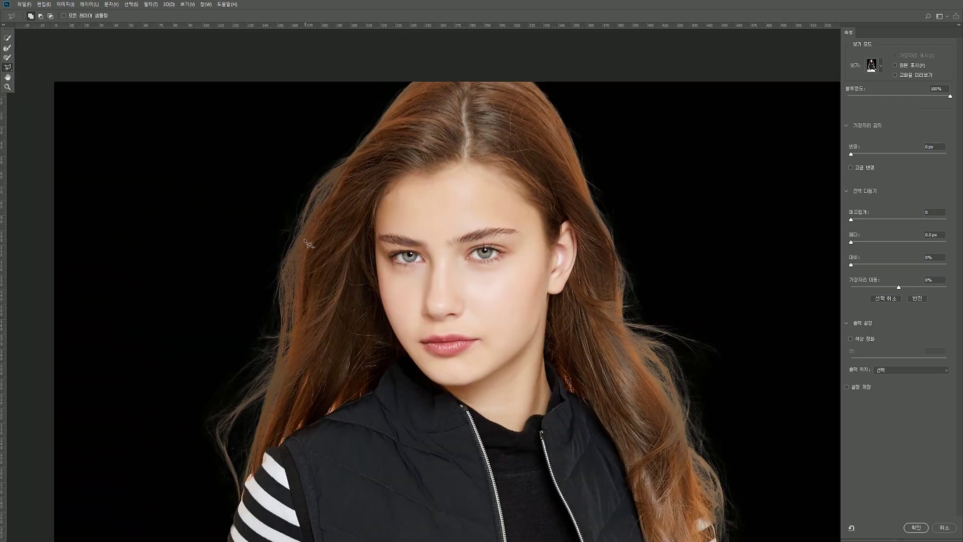
drag(290, 290, 385, 82)
drag(337, 282, 351, 322)
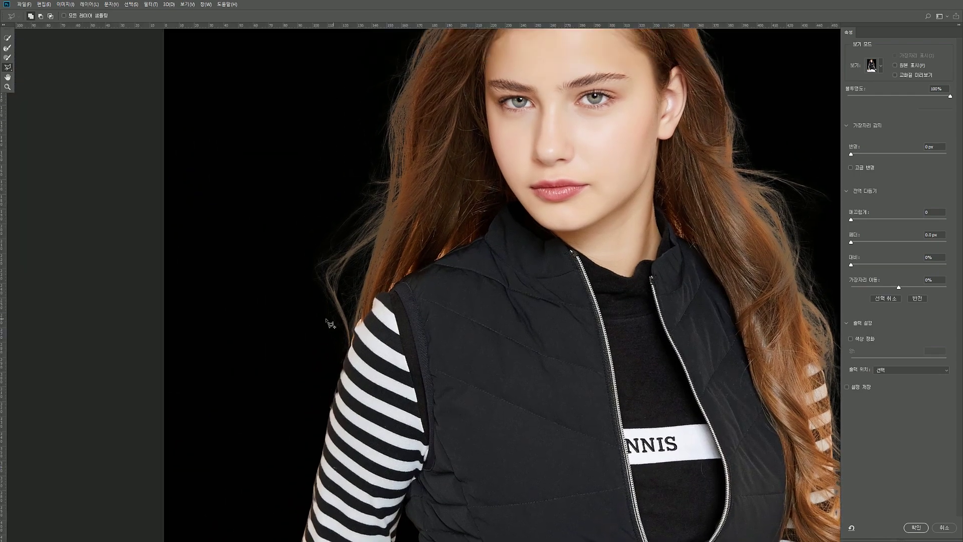
drag(789, 347, 615, 407)
scroll(530, 210, down, 1)
drag(553, 274, 566, 255)
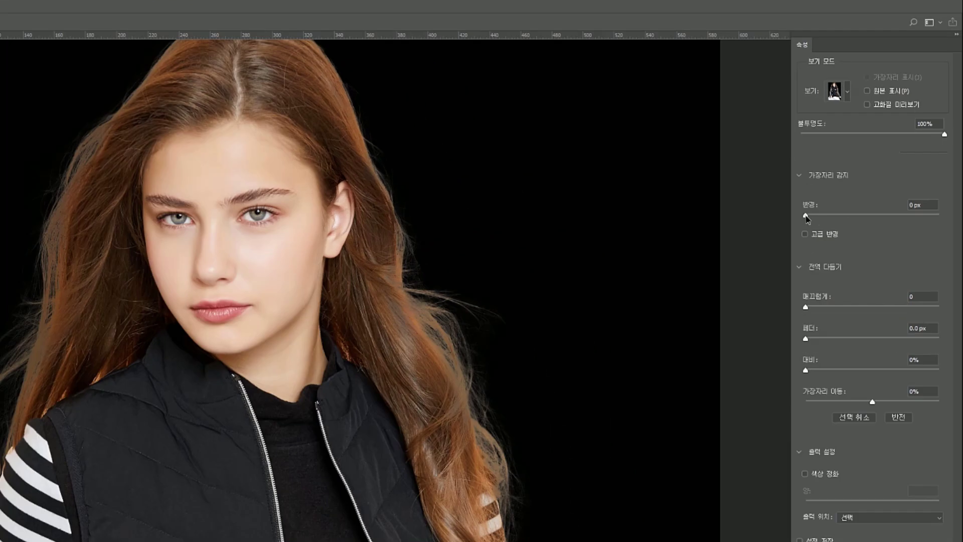
Try an Edge Detection radius of 250 px and reset it to 0 px.
drag(850, 154, 865, 158)
drag(841, 214, 938, 217)
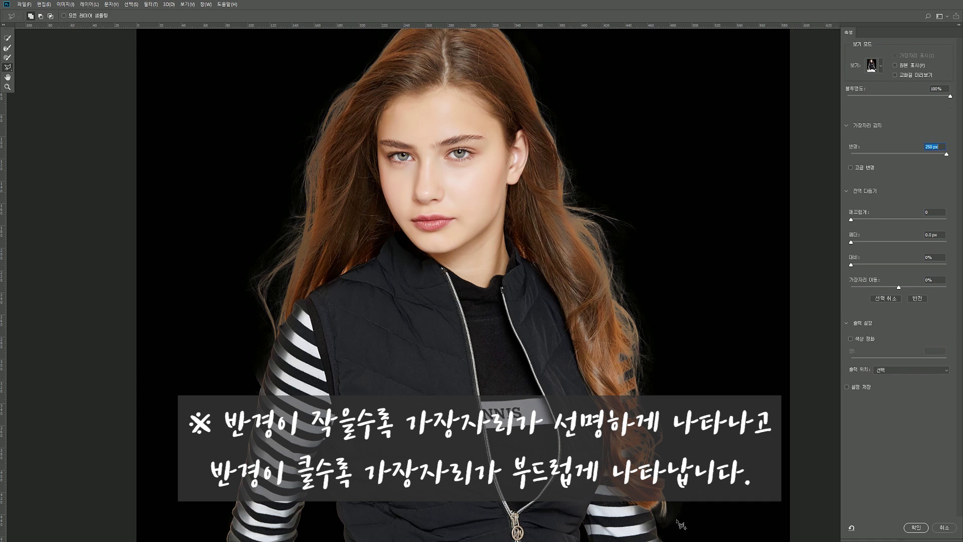
drag(857, 157, 843, 161)
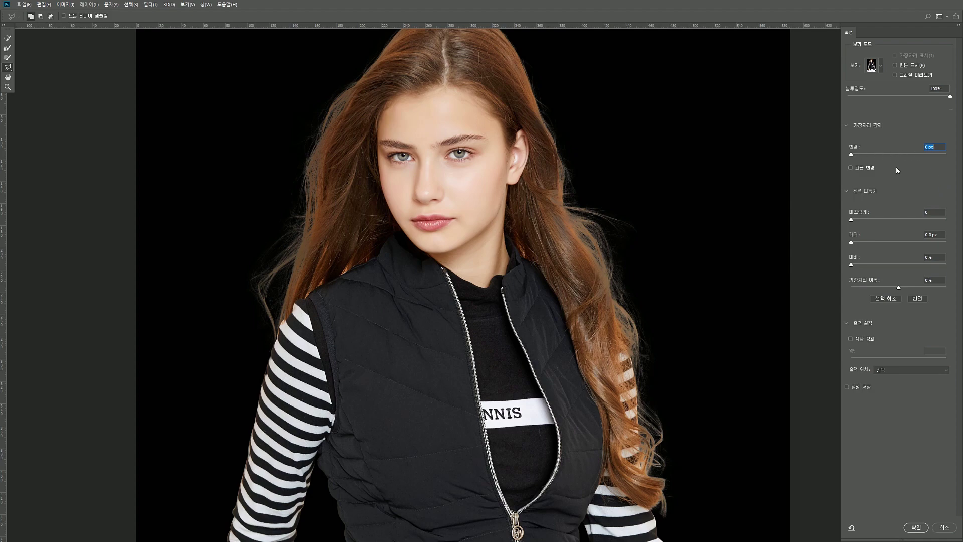
Try the Smart Radius option for edge detection and turn it off again.
click(859, 168)
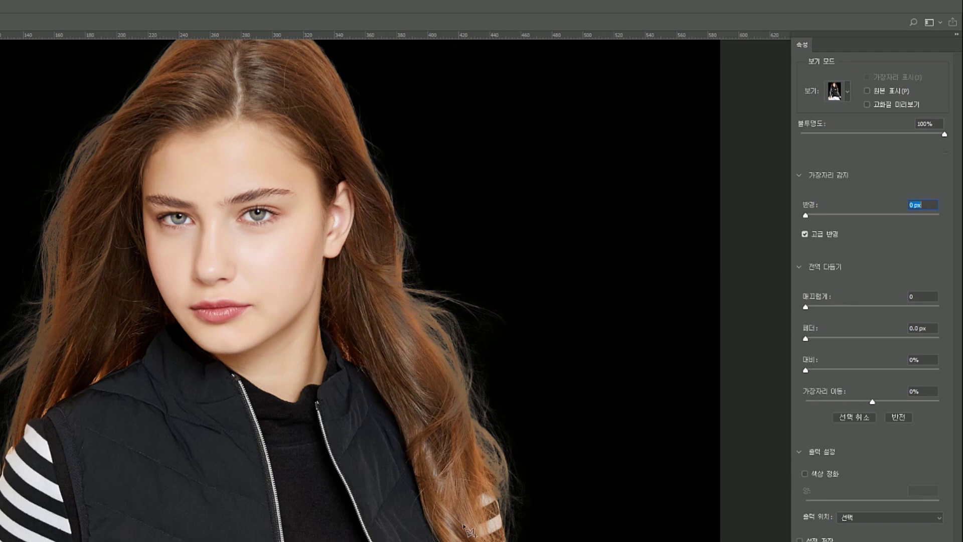
drag(317, 515, 483, 490)
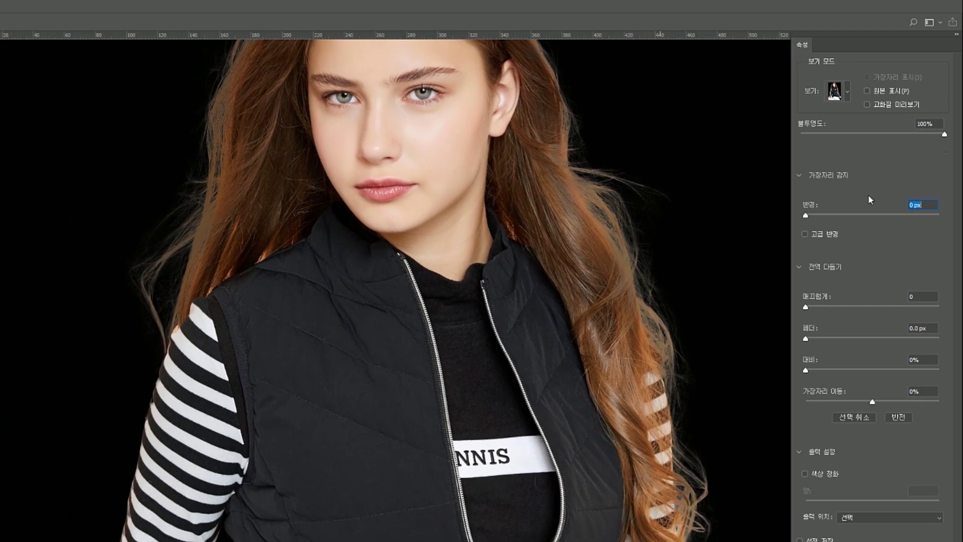
Try a Smooth value of 29 on the hair edge and reduce it to 1.
drag(806, 306, 807, 308)
drag(815, 308, 831, 308)
drag(527, 157, 659, 307)
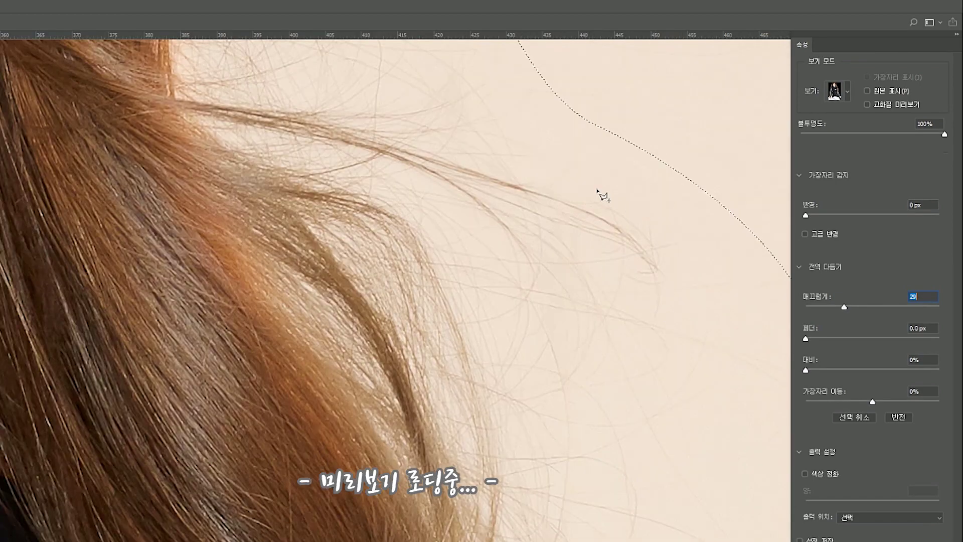
drag(597, 208, 603, 394)
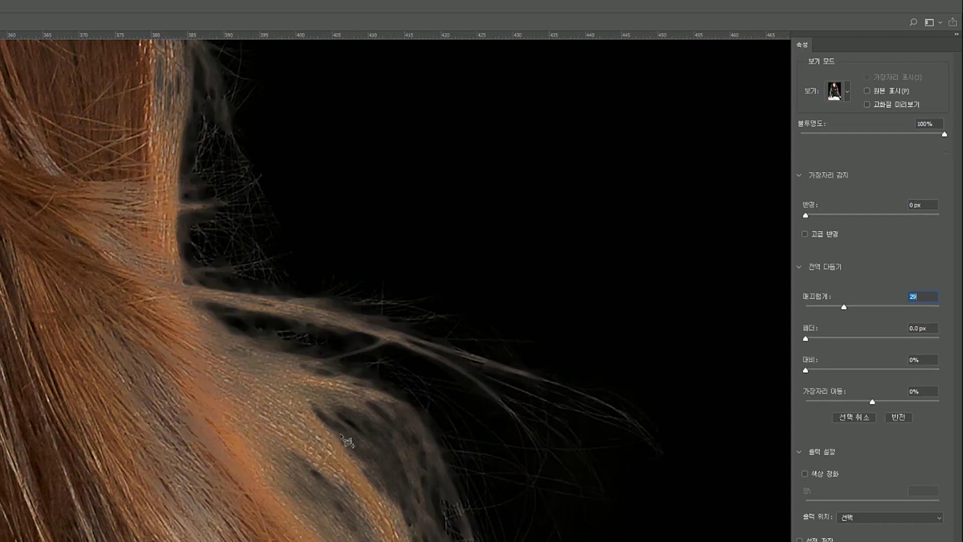
drag(817, 307, 806, 314)
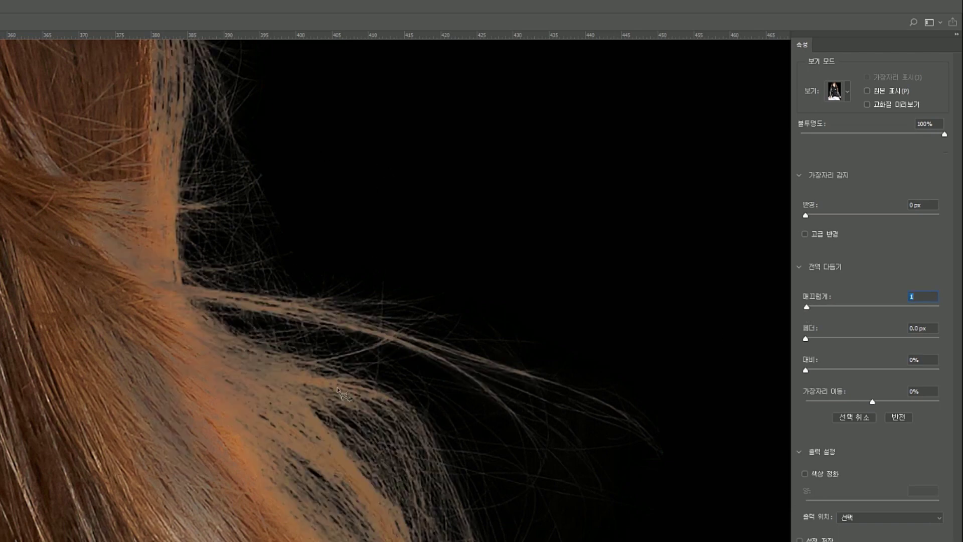
drag(473, 498, 553, 278)
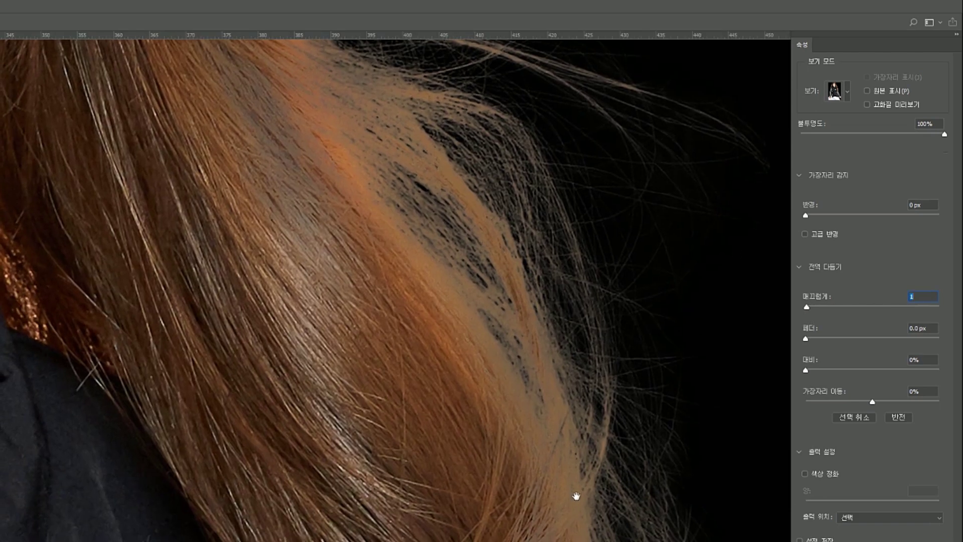
drag(576, 492, 544, 433)
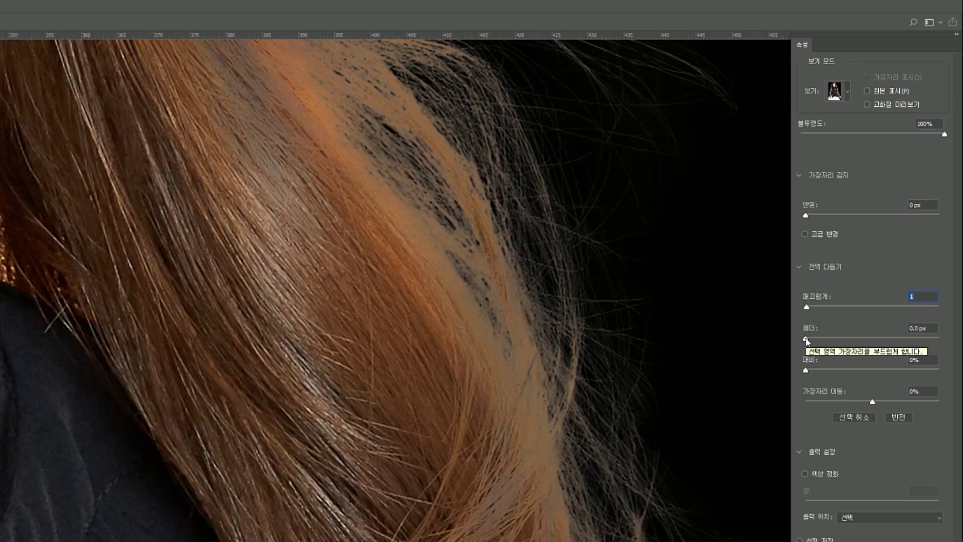
Try a Feather of 3.8 px and a Contrast of 22%, and return both settings to 0.
click(833, 339)
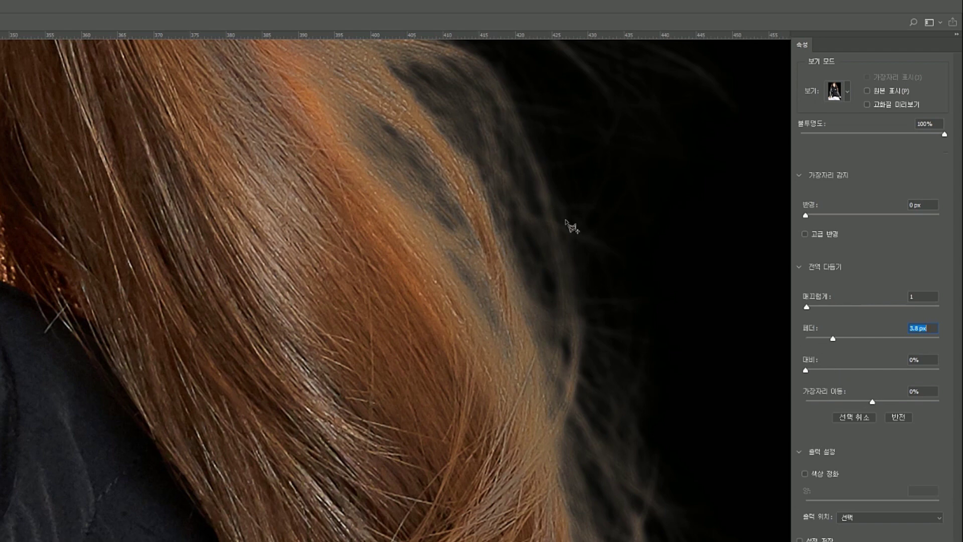
drag(811, 341, 835, 376)
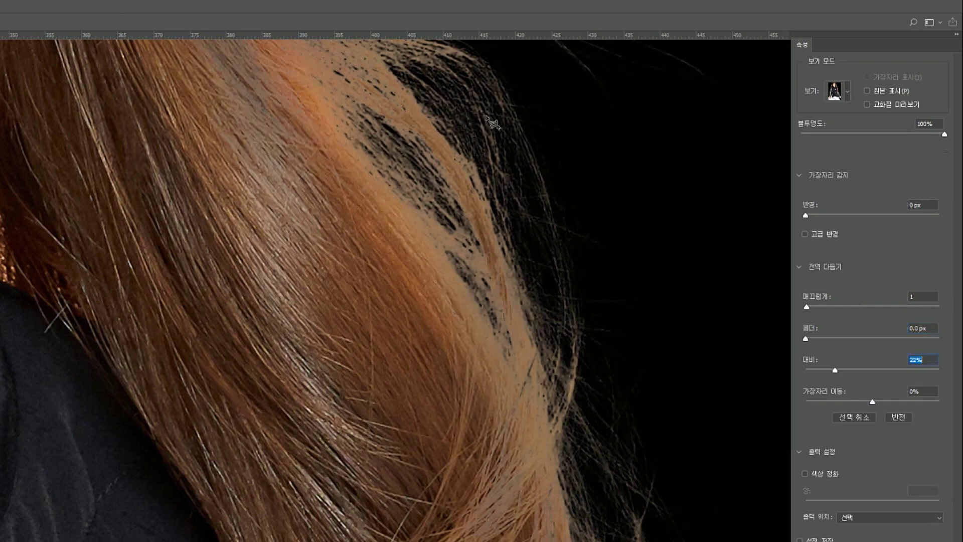
drag(672, 539, 480, 141)
drag(809, 372, 814, 371)
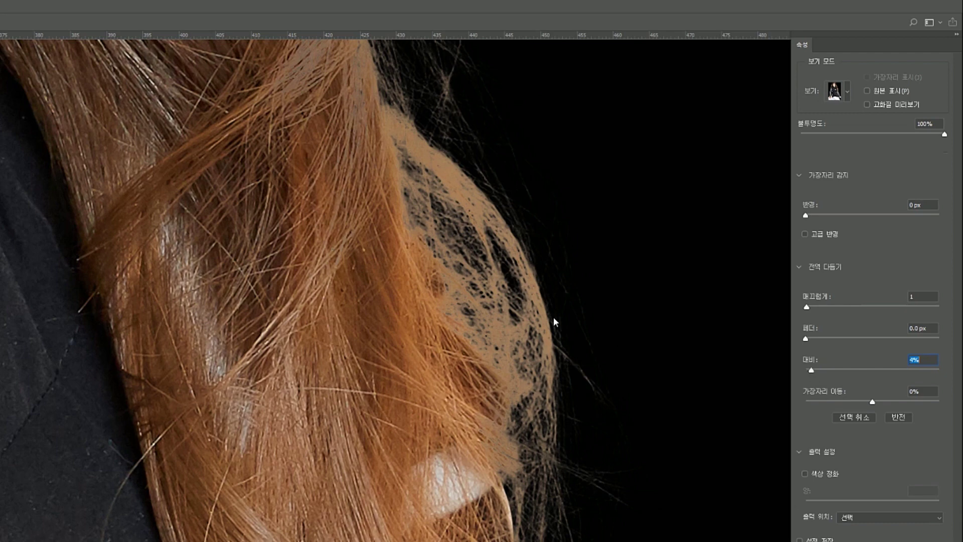
key(Down)
key(Down)
key(Down)
key(Down)
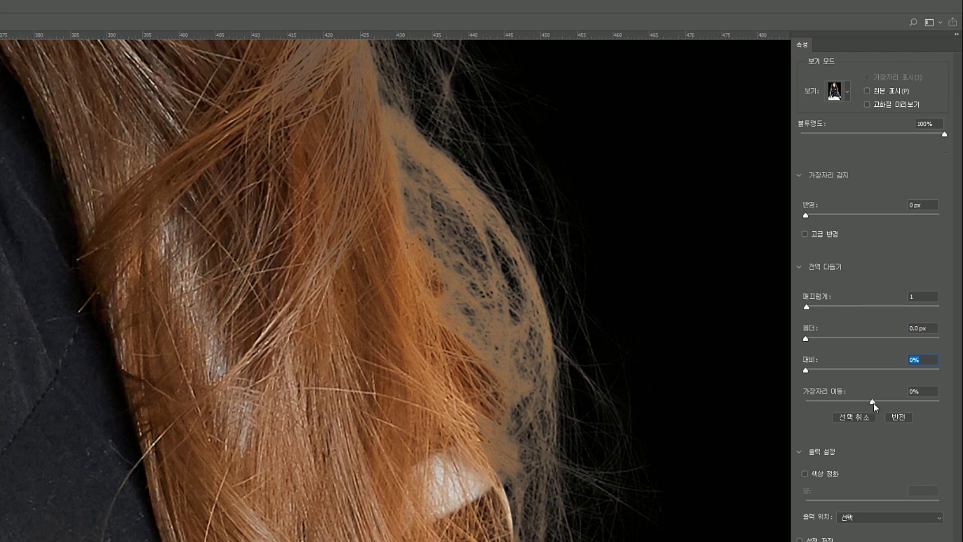
Try Shift Edge values of +13% and -13% on the hair edge.
drag(874, 401, 861, 401)
drag(861, 401, 881, 404)
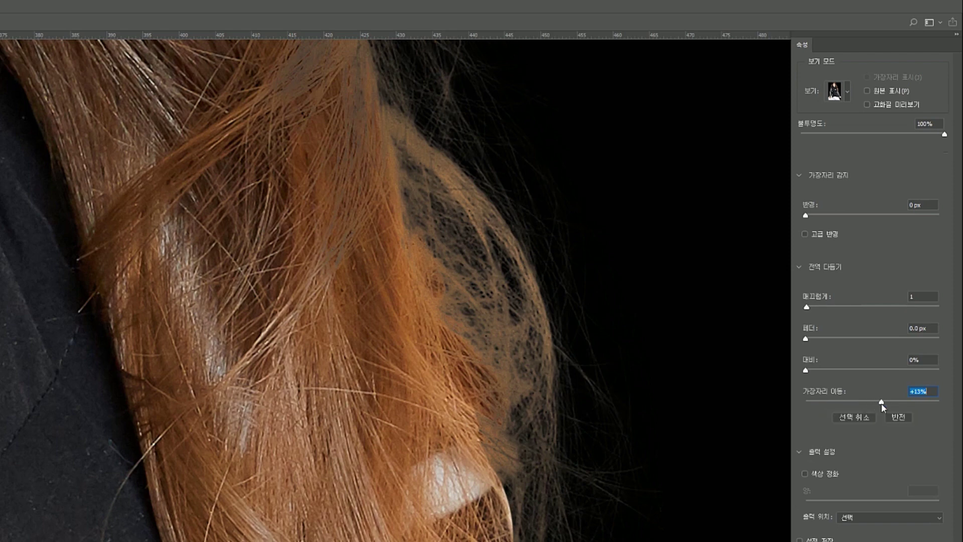
drag(869, 401, 864, 401)
click(927, 393)
Set Shift Edge to -9% to pull the selection border slightly inward around the hair.
drag(580, 236, 687, 518)
alt+click(499, 321)
alt+click(500, 321)
drag(506, 326, 567, 539)
alt+click(407, 319)
alt+click(407, 318)
drag(344, 415, 504, 380)
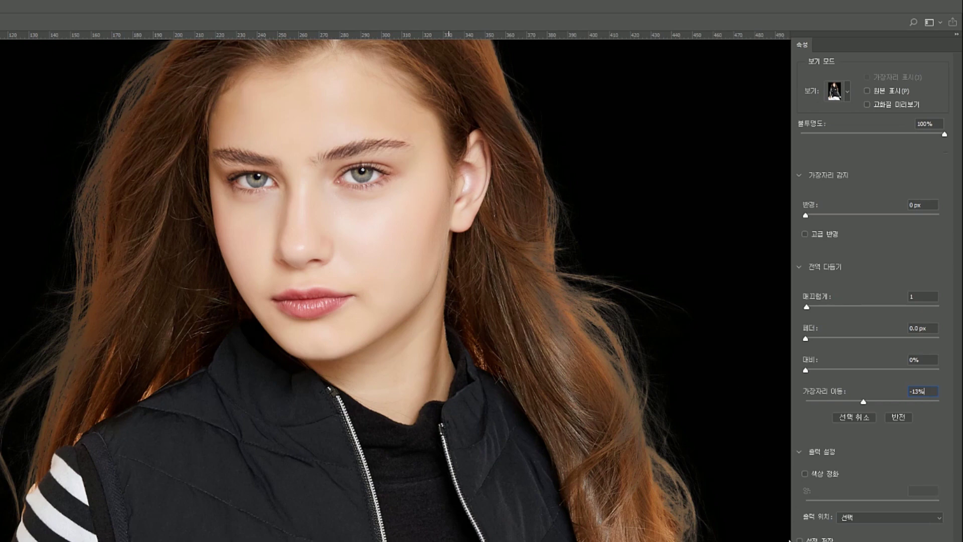
drag(730, 383, 646, 407)
drag(864, 404, 867, 402)
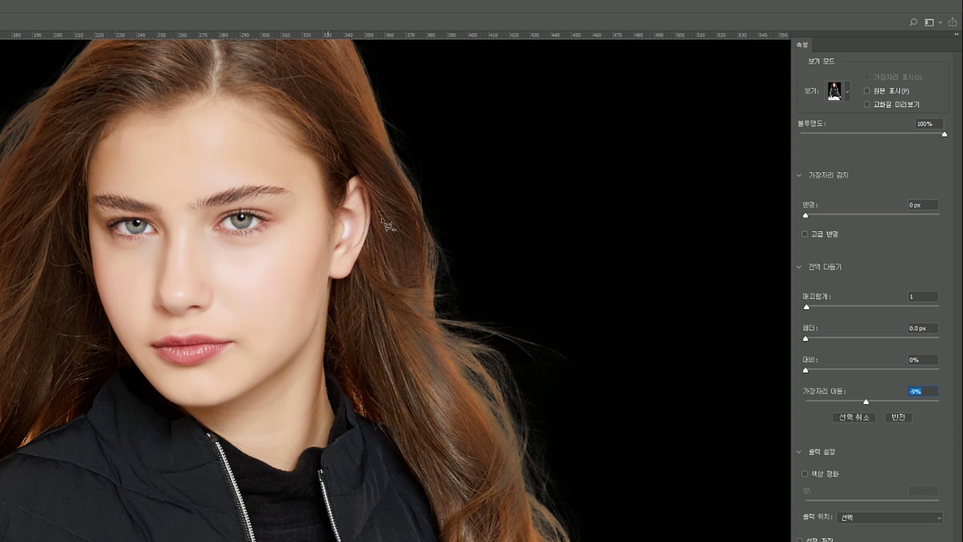
key(Escape)
Examine the cut-out edges around the head, the hair on both sides and the striped sleeves against the black background.
drag(611, 484, 620, 539)
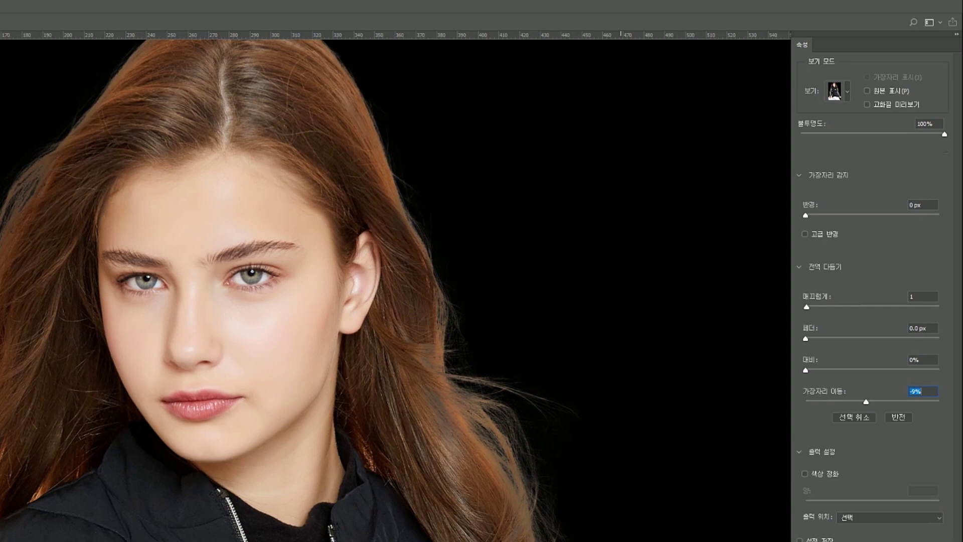
drag(0, 283, 155, 415)
drag(131, 240, 147, 281)
drag(232, 347, 271, 539)
scroll(273, 280, down, 4)
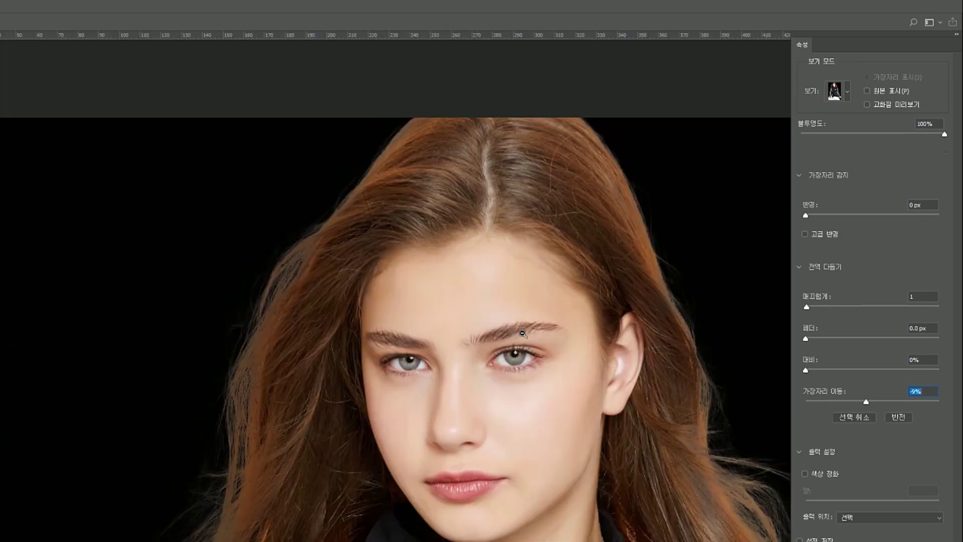
scroll(522, 333, down, 1)
drag(653, 540, 280, 469)
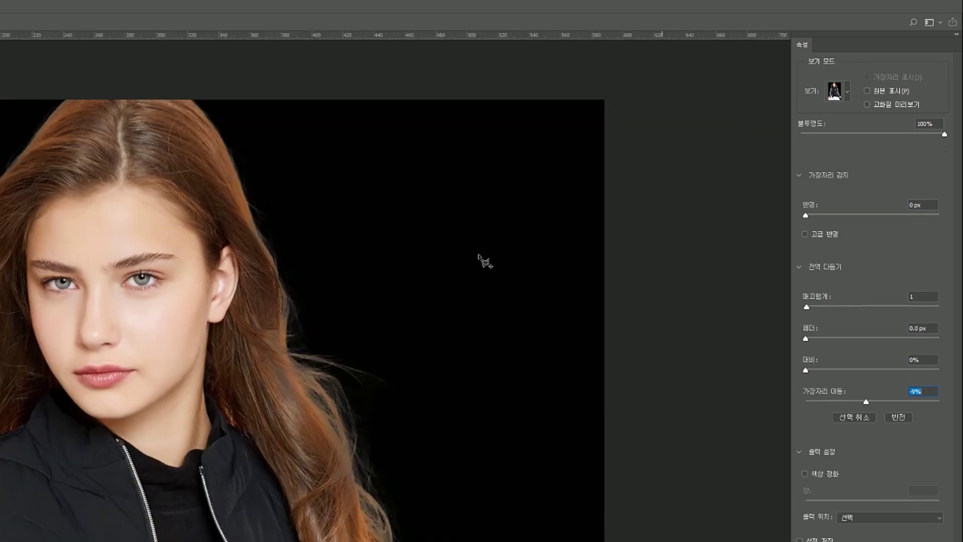
drag(376, 541, 609, 338)
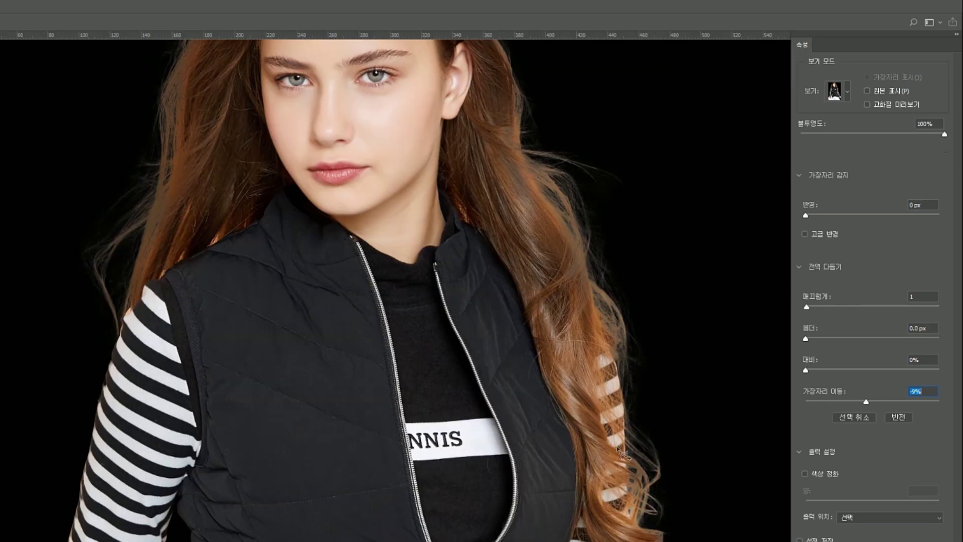
drag(442, 391, 363, 517)
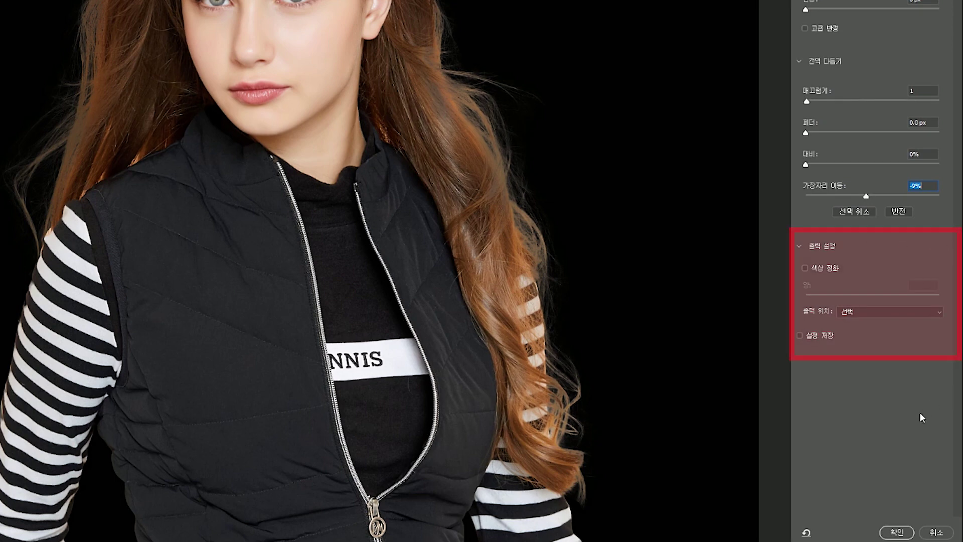
Output the refined selection to a new layer with a layer mask (레이어 마스크가 있는 새 레이어).
click(868, 314)
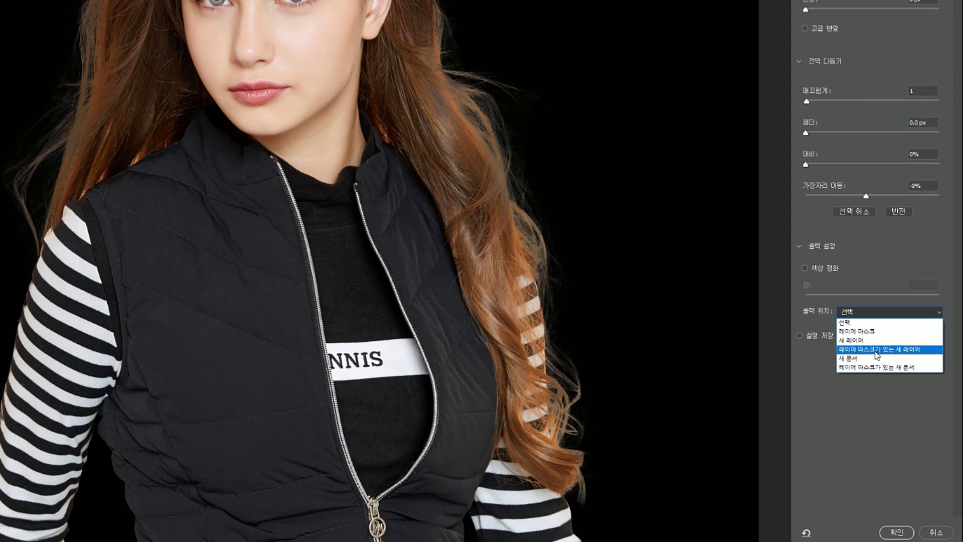
click(876, 350)
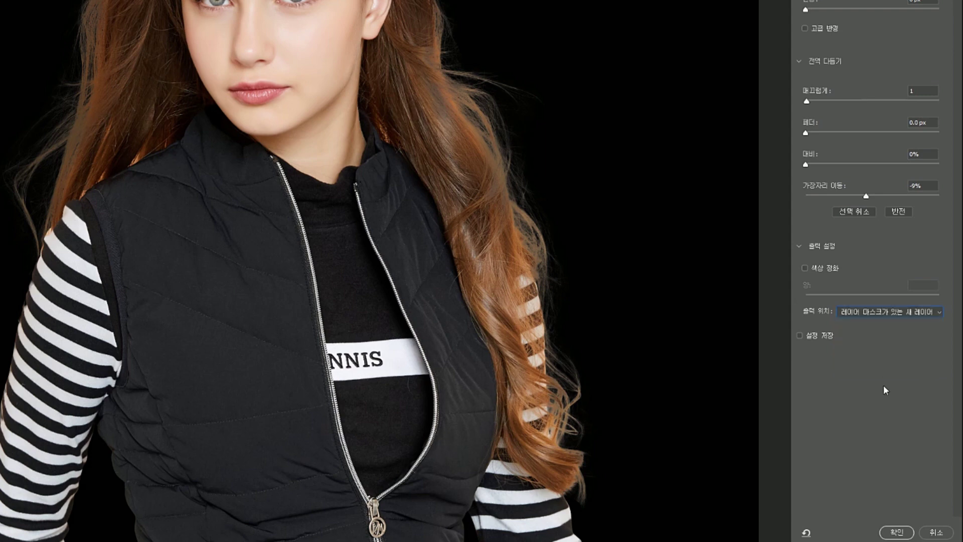
click(870, 322)
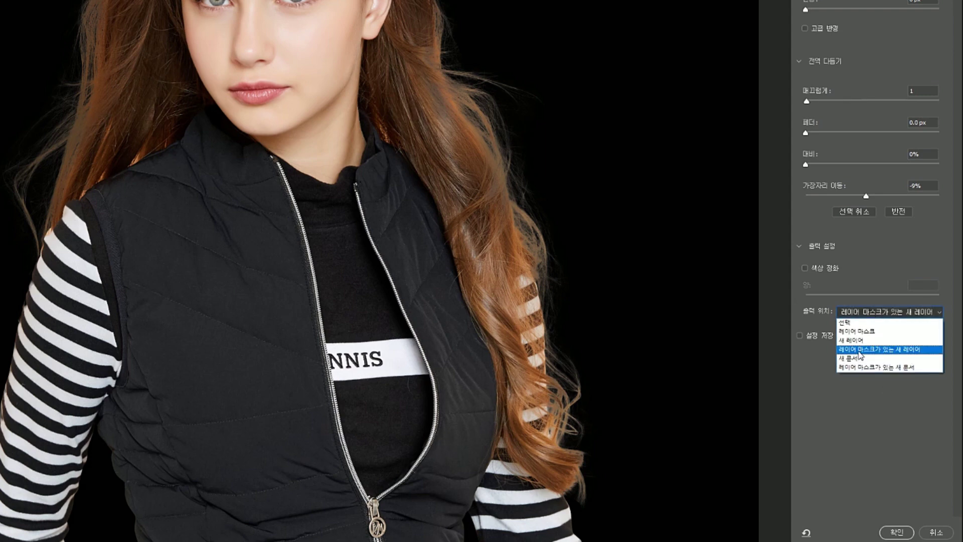
click(871, 350)
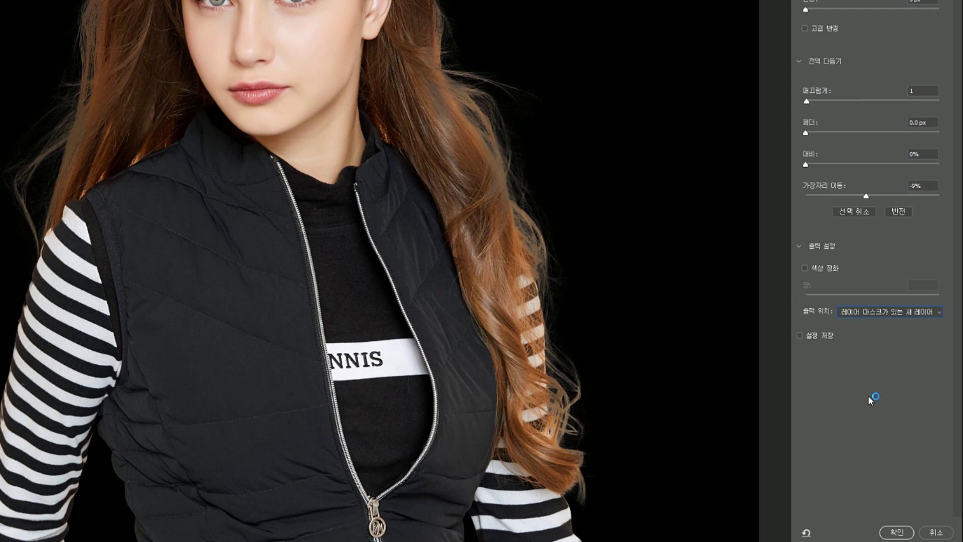
click(895, 532)
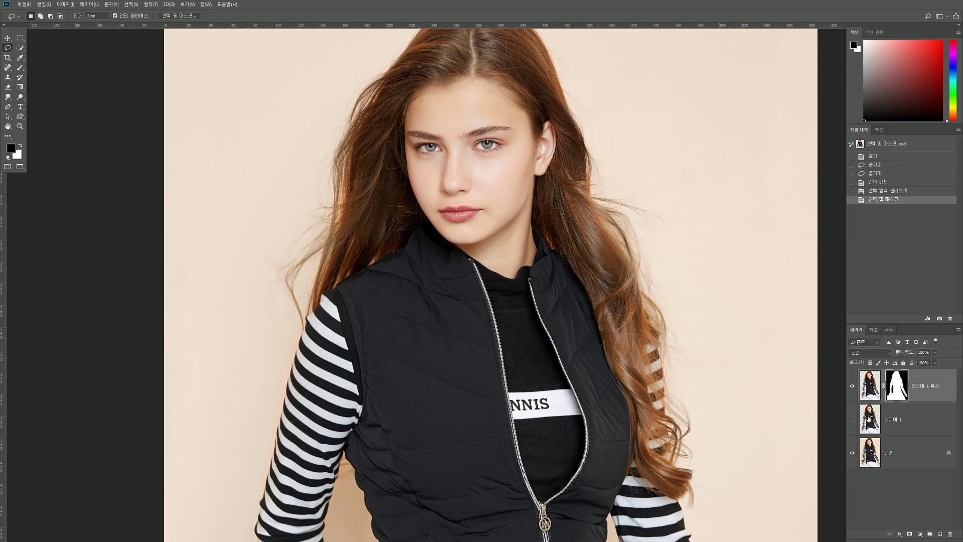
Compare 레이어 1 with its masked copy by toggling their visibility, and select the copy's layer mask.
click(878, 425)
click(852, 419)
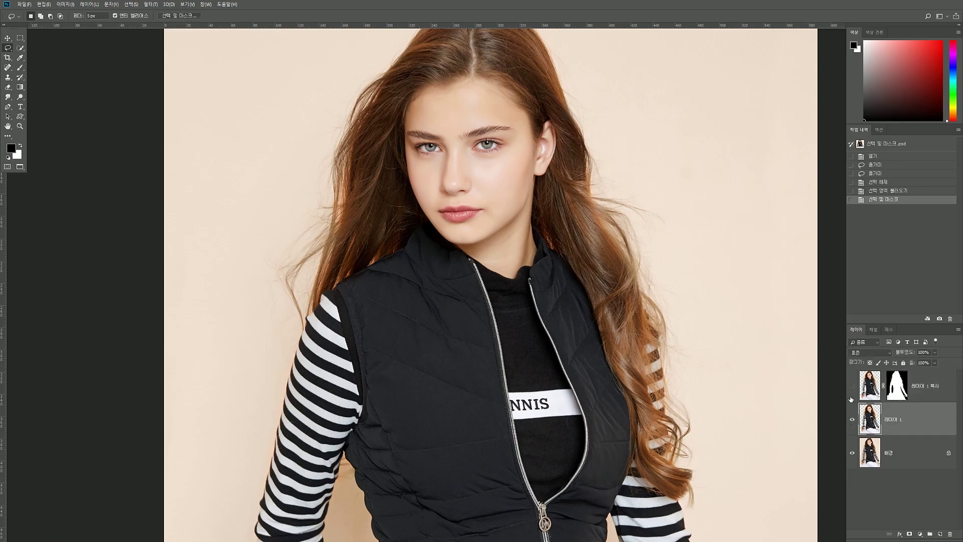
click(873, 379)
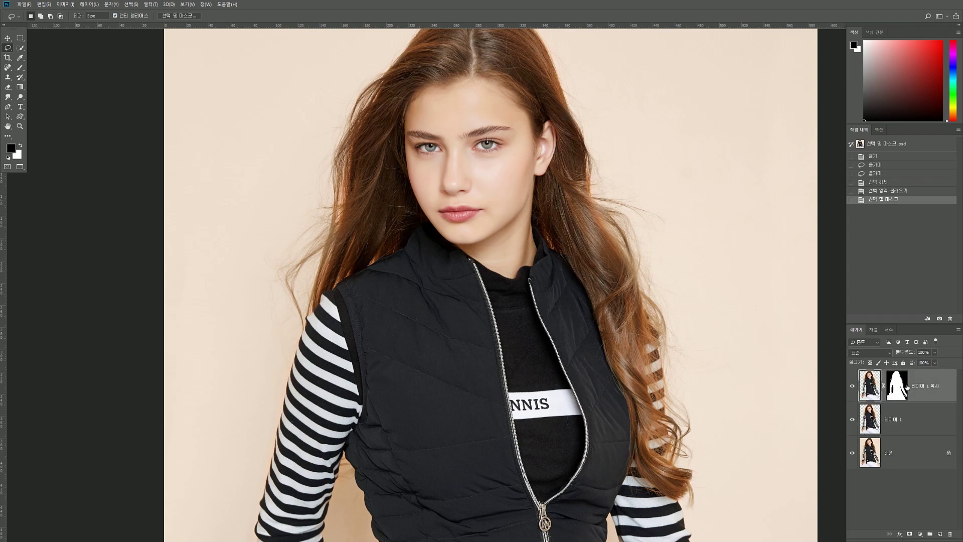
click(899, 387)
Hide 레이어 1 and the 배경 layer to leave only the masked copy visible.
drag(495, 179, 461, 90)
scroll(564, 276, down, 3)
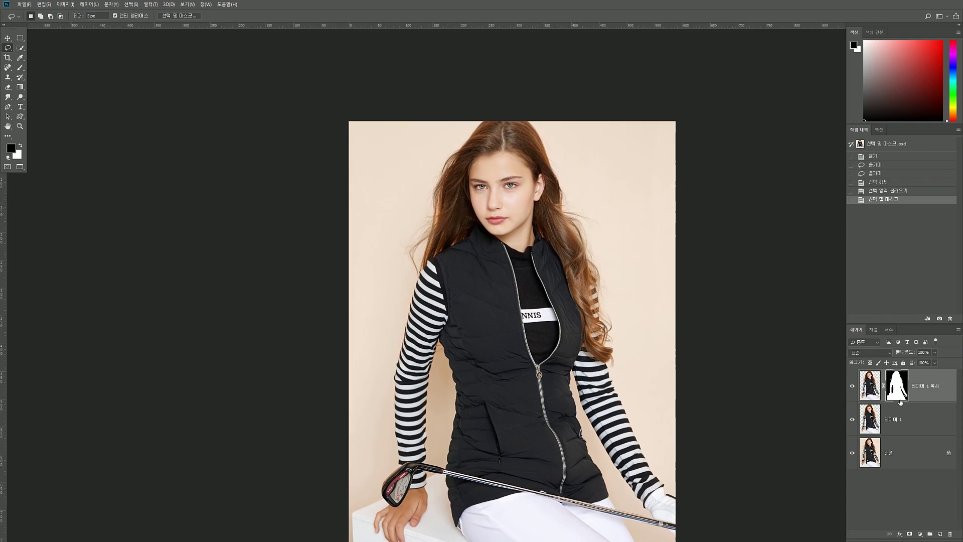
scroll(380, 128, up, 5)
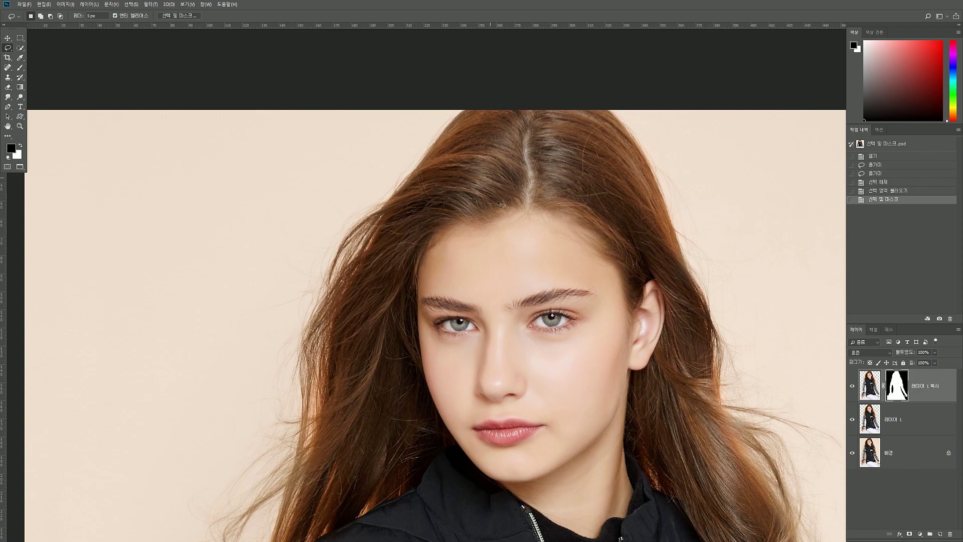
drag(650, 456, 597, 159)
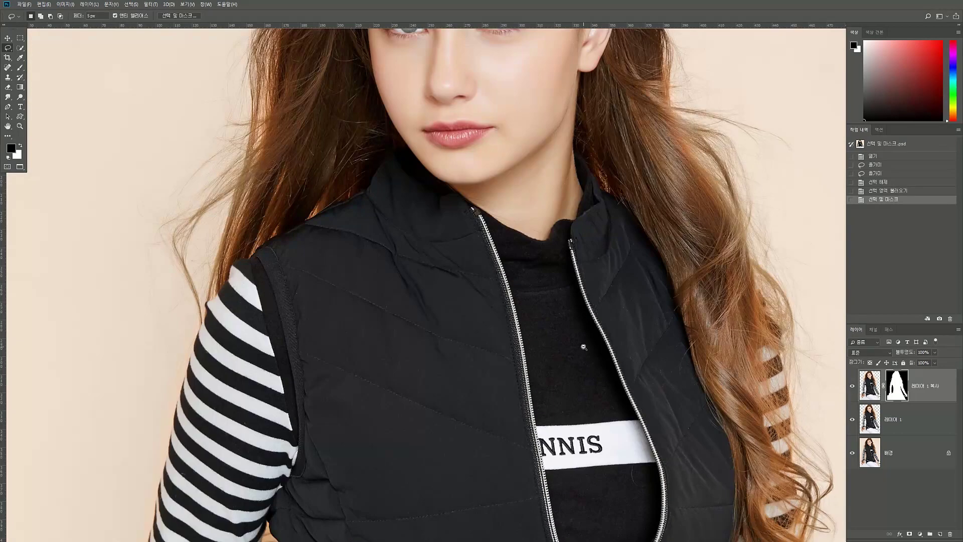
scroll(583, 347, down, 3)
scroll(584, 347, down, 2)
click(851, 420)
click(852, 452)
Examine the masked hair edges on both sides of the face and at the shoulders against transparency.
scroll(438, 291, up, 1)
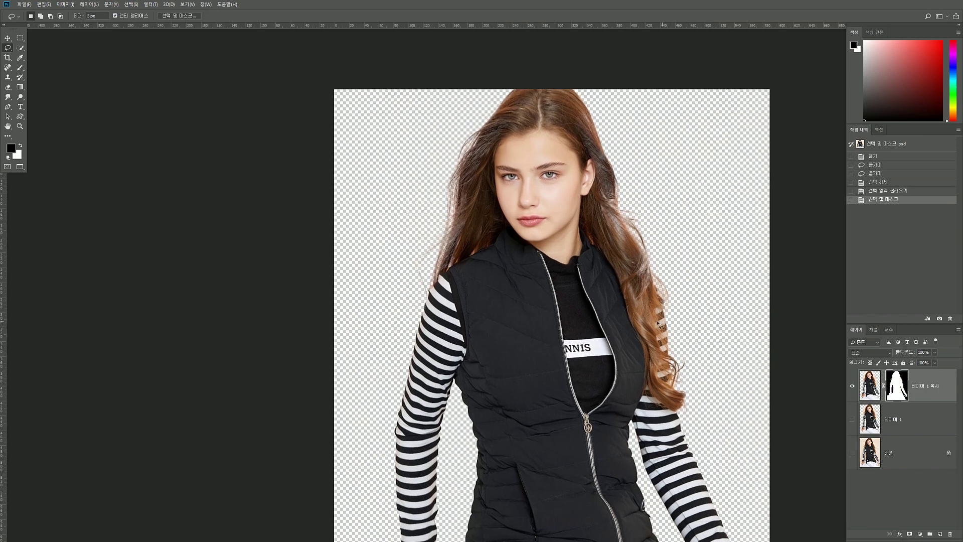
scroll(521, 193, up, 4)
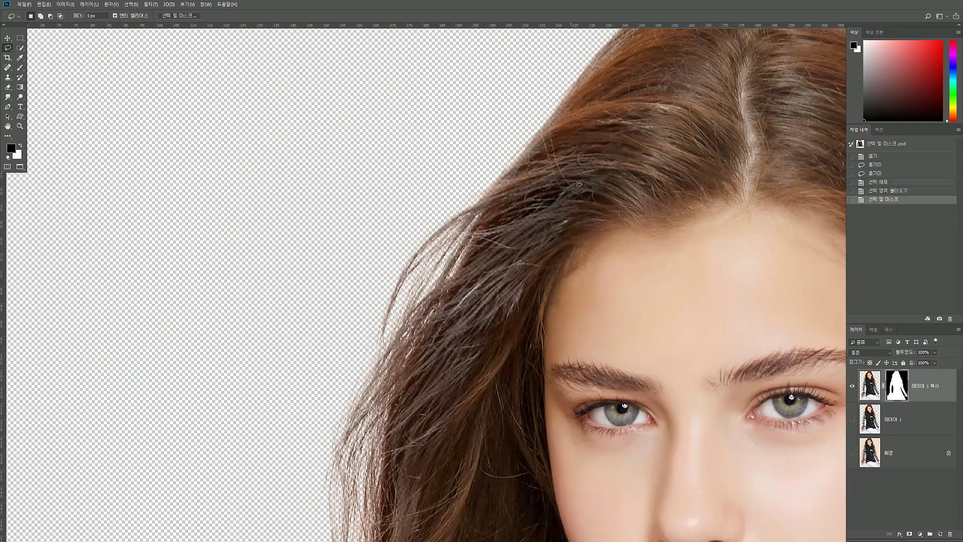
scroll(495, 313, down, 2)
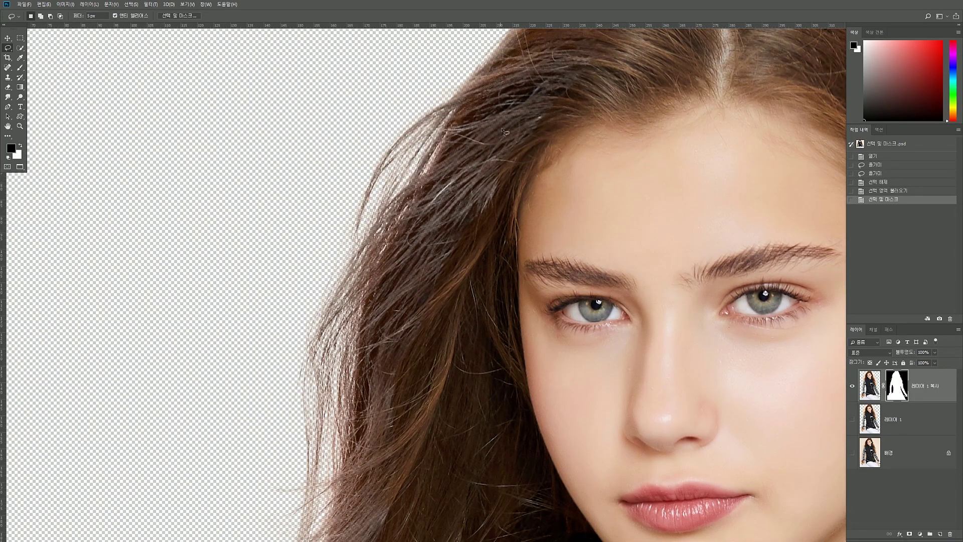
scroll(602, 248, right, 10)
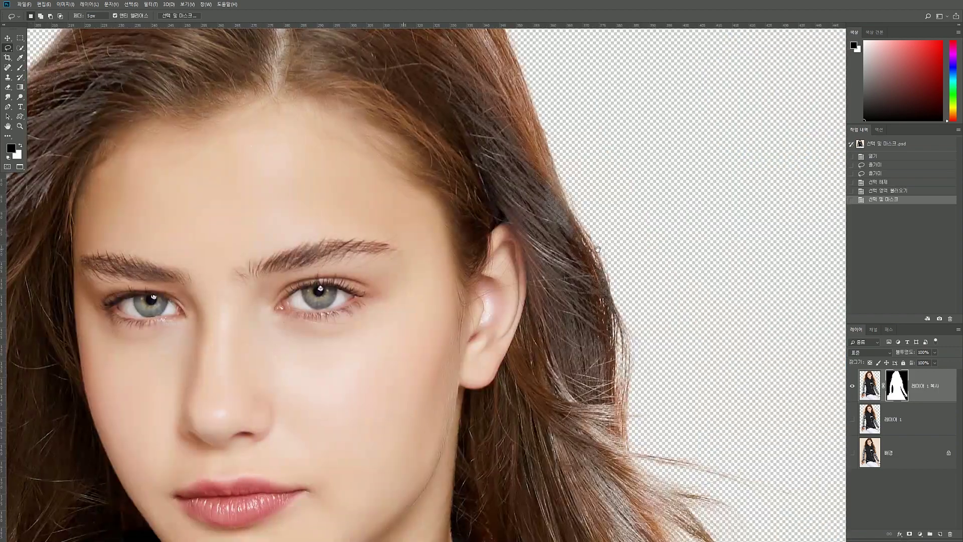
scroll(486, 439, down, 11)
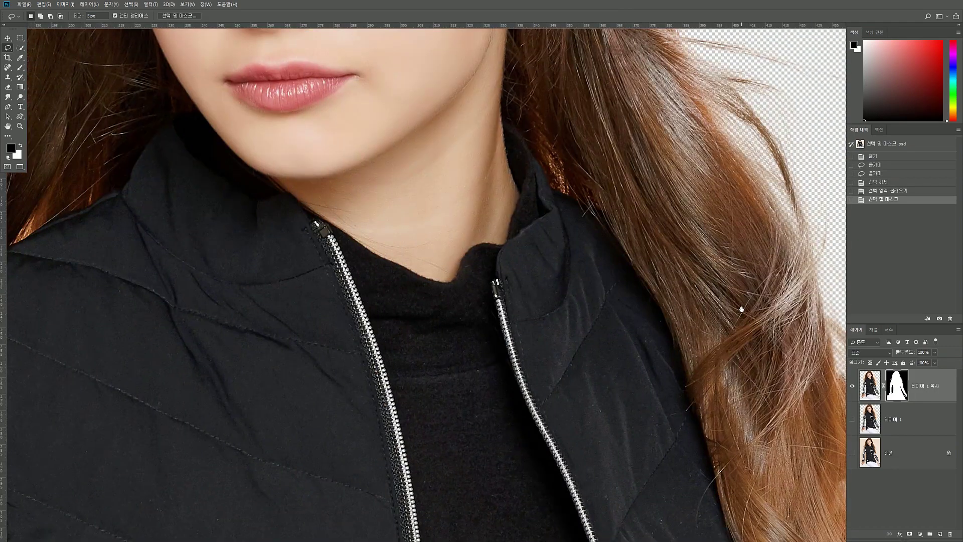
scroll(431, 102, up, 11)
scroll(430, 101, left, 10)
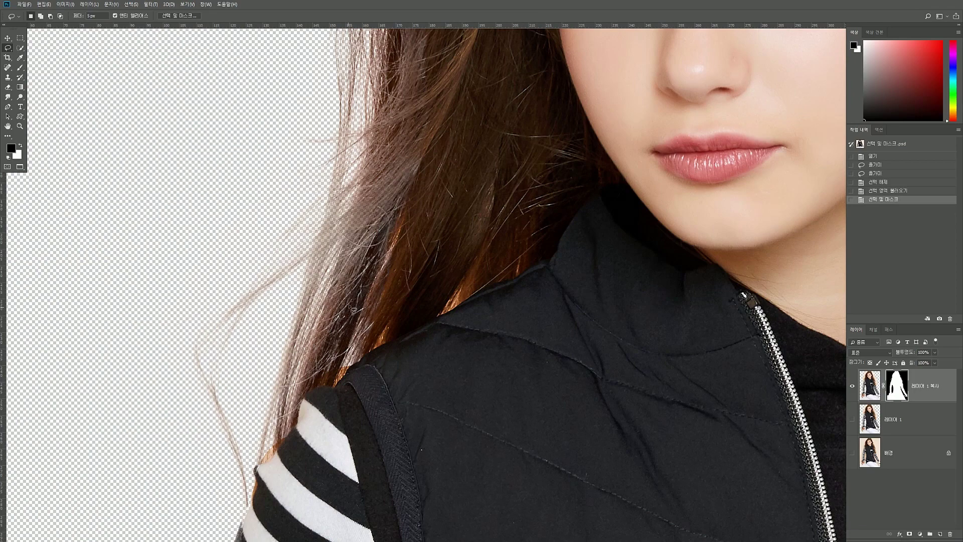
Paint white on the masked copy's layer mask with the Brush over the hair to the right of the parting.
scroll(341, 187, up, 12)
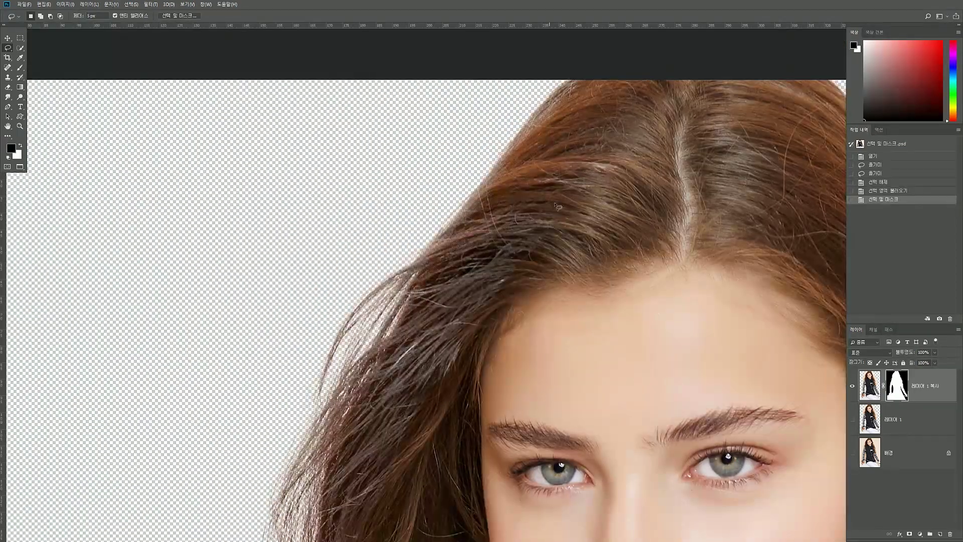
scroll(507, 289, right, 10)
scroll(351, 484, down, 3)
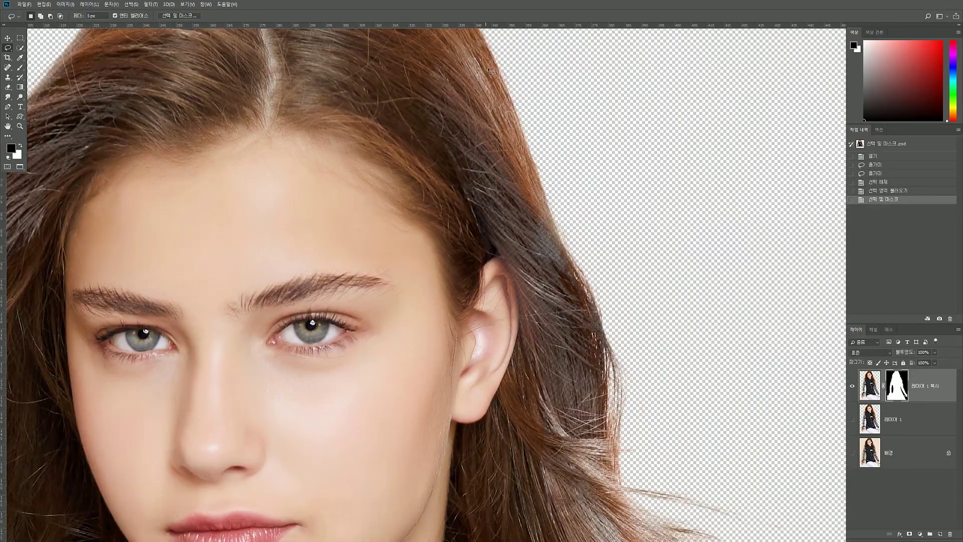
drag(481, 261, 541, 350)
key(b)
drag(493, 153, 496, 245)
key(ctrl+z)
key(x)
mouse_move(486, 160)
mouse_down()
mouse_move(512, 236)
mouse_move(508, 223)
mouse_up()
Enlarge the brush and paint the mask white over the hair from the crown down to just above the right-hand ear.
key(bracketright)
key(bracketright)
key(bracketright)
key(bracketright)
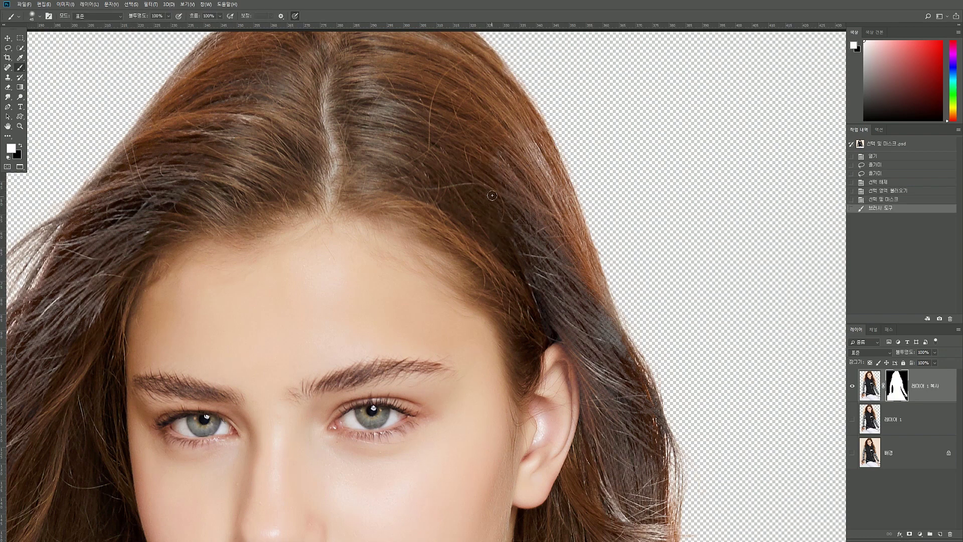
key(bracketright)
key(bracketright)
key(bracketright)
key(bracketright)
key(bracketright)
key(bracketright)
drag(495, 166, 546, 286)
drag(518, 183, 535, 215)
drag(544, 271, 546, 272)
drag(538, 246, 585, 384)
drag(554, 308, 595, 380)
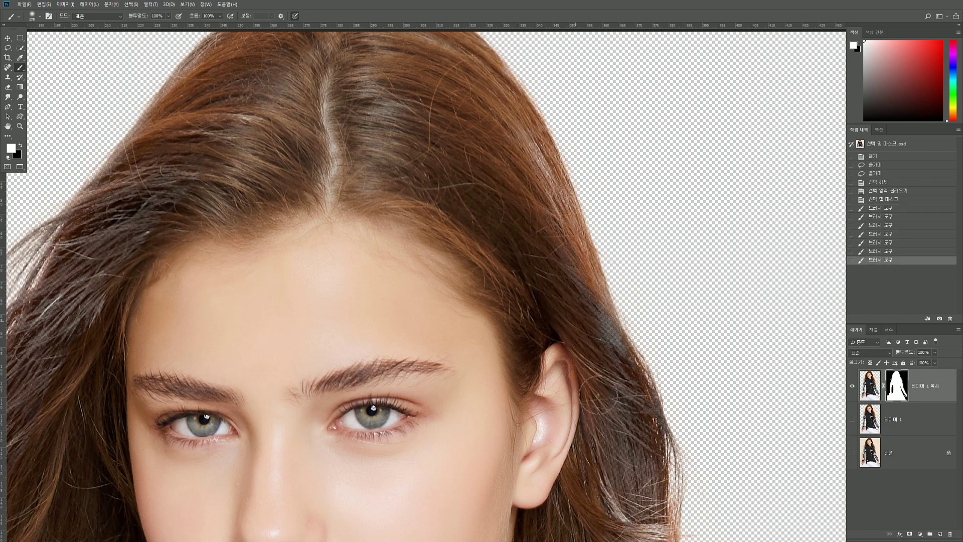
Paint the mask white inside the hair behind and below the right-hand ear, keeping clear of its fine outer edge.
drag(584, 335, 598, 396)
drag(608, 401, 626, 501)
mouse_move(605, 459)
mouse_down()
mouse_move(601, 508)
mouse_move(609, 507)
mouse_up()
drag(606, 431, 637, 522)
mouse_move(621, 466)
mouse_down()
mouse_move(631, 526)
mouse_move(602, 346)
mouse_move(611, 378)
mouse_up()
drag(626, 409, 629, 437)
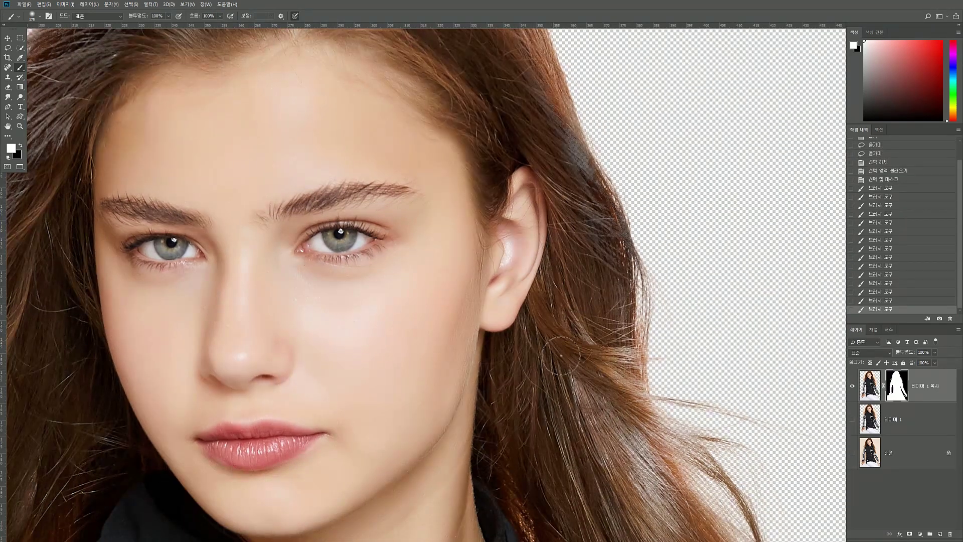
drag(560, 355, 629, 469)
drag(629, 470, 572, 319)
mouse_move(580, 296)
mouse_down()
mouse_move(604, 365)
mouse_move(651, 437)
mouse_up()
drag(654, 447, 583, 261)
mouse_move(616, 291)
mouse_down()
mouse_move(626, 400)
mouse_move(645, 400)
mouse_up()
drag(571, 450, 622, 336)
drag(630, 379, 619, 326)
drag(506, 195, 629, 371)
Paint the mask white over the inner hair on the left side of the face, from the crown towards the shoulder.
alt+click(578, 288)
alt+click(578, 288)
alt+click(578, 288)
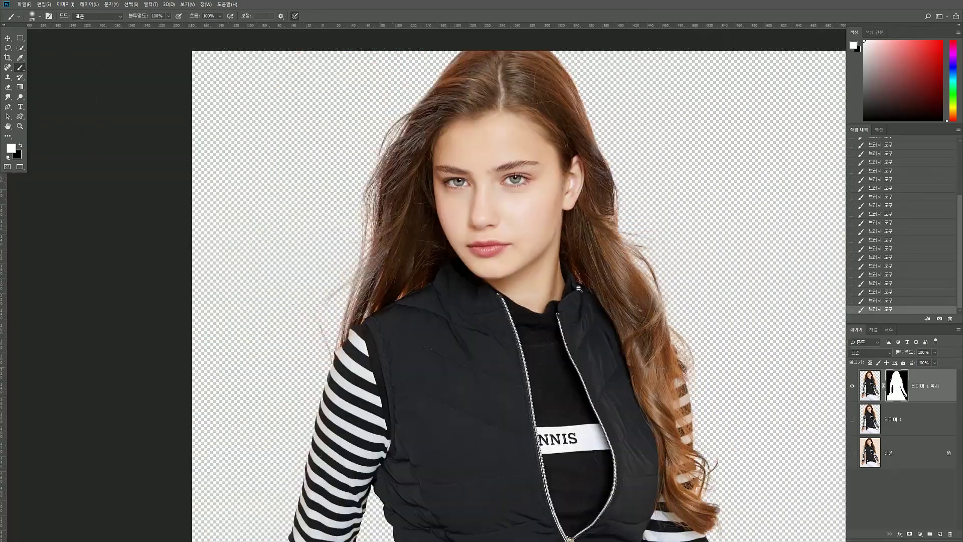
alt+click(578, 288)
alt+click(578, 288)
drag(411, 170, 497, 376)
drag(530, 321, 535, 341)
mouse_move(603, 119)
mouse_down()
mouse_move(551, 147)
mouse_move(544, 167)
mouse_up()
mouse_move(598, 104)
mouse_down()
mouse_move(572, 105)
mouse_move(559, 120)
mouse_move(527, 196)
mouse_up()
mouse_move(548, 165)
mouse_down()
mouse_move(518, 221)
mouse_move(520, 254)
mouse_move(487, 368)
mouse_up()
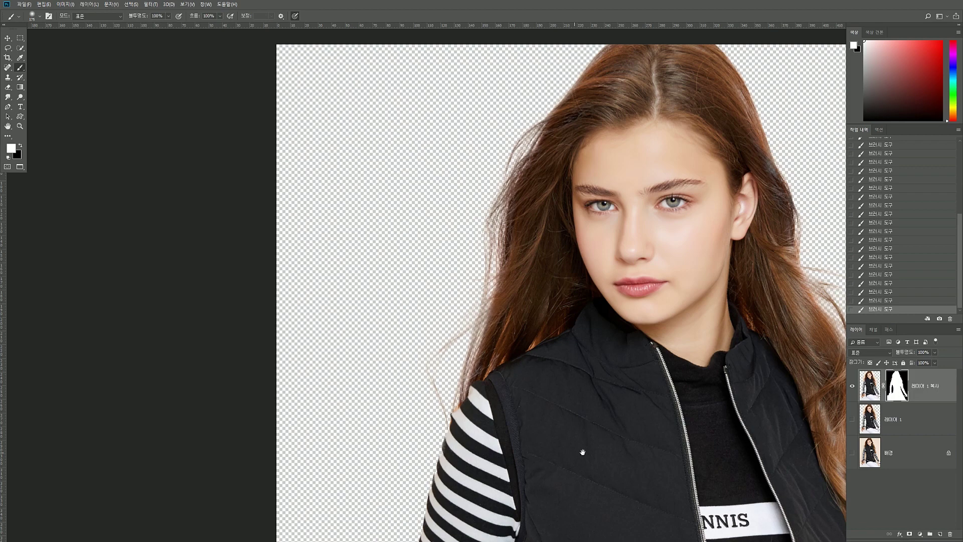
Place the red wall photo PA264567 in the document as a new layer.
drag(771, 466, 554, 414)
scroll(570, 405, down, 3)
drag(529, 444, 525, 349)
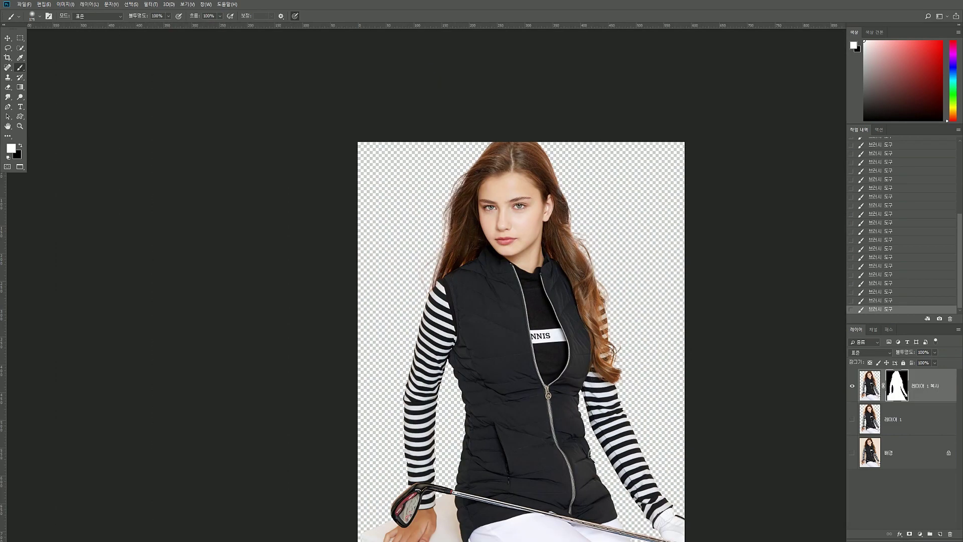
key(ctrl+0)
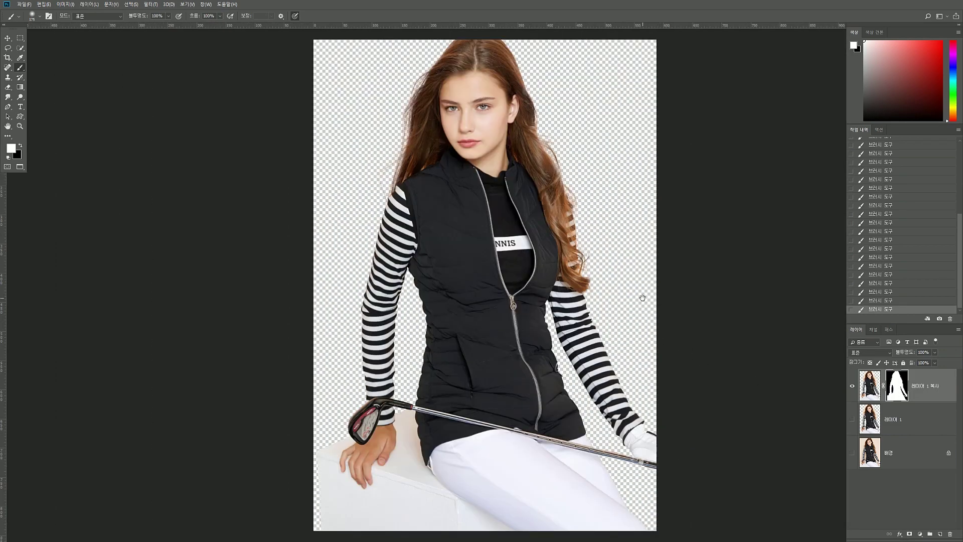
drag(642, 298, 637, 300)
drag(962, 314, 483, 312)
key(Return)
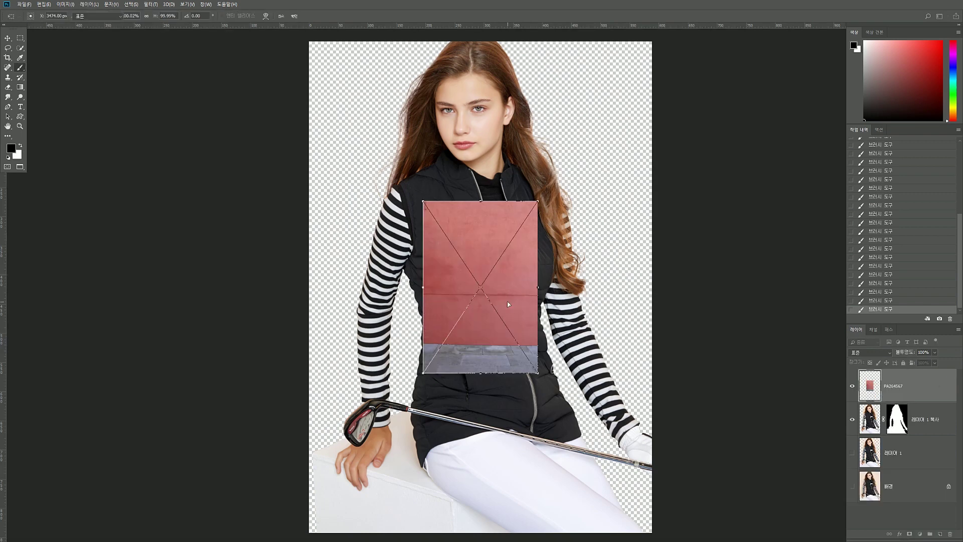
Scale the placed wall photo up with Free Transform until it covers the whole canvas.
key(ctrl+minus)
key(ctrl+t)
drag(510, 350, 610, 478)
drag(535, 391, 534, 402)
key(Return)
Send the wall photo behind the model layers and move it down until its upper edge meets the canvas edge.
key(ctrl+shift+bracketleft)
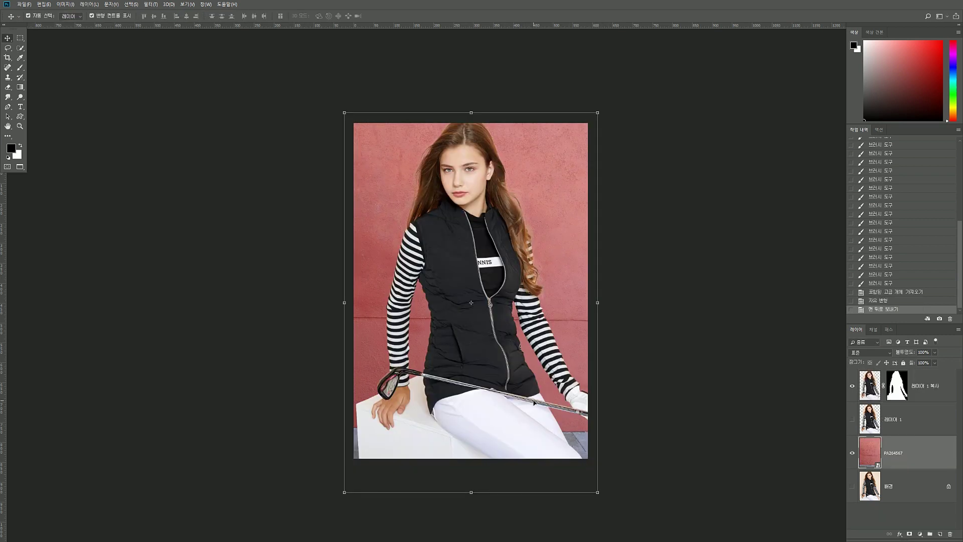
drag(575, 170, 575, 181)
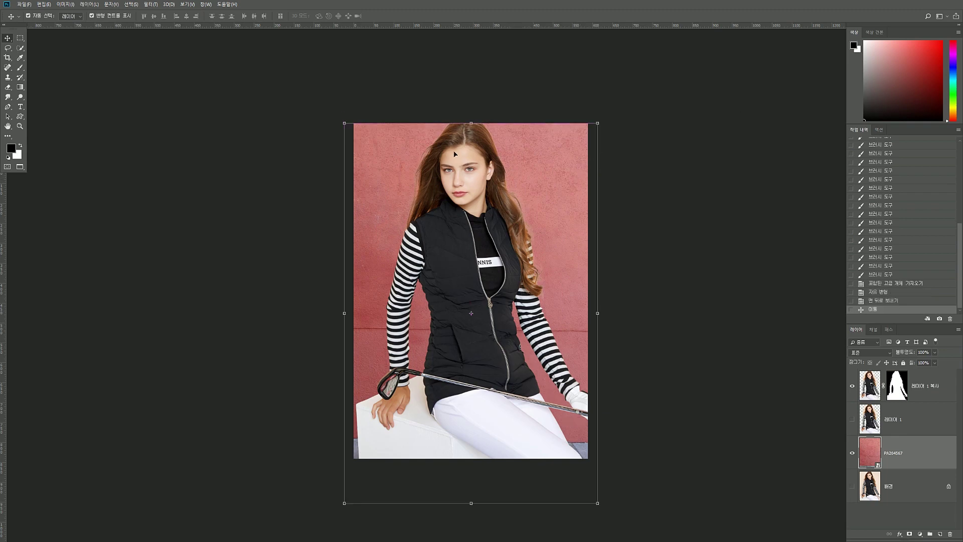
drag(574, 278, 602, 278)
drag(469, 227, 526, 354)
drag(640, 282, 639, 274)
scroll(628, 295, down, 2)
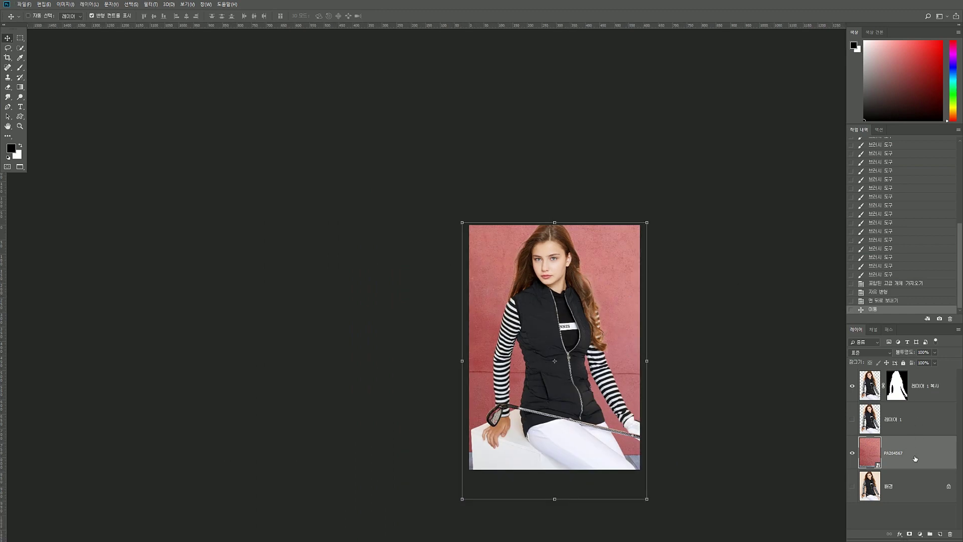
Recolour the wall photo with Hue/Saturation, using a hue of +180 and a saturation of -42.
key(ctrl+u)
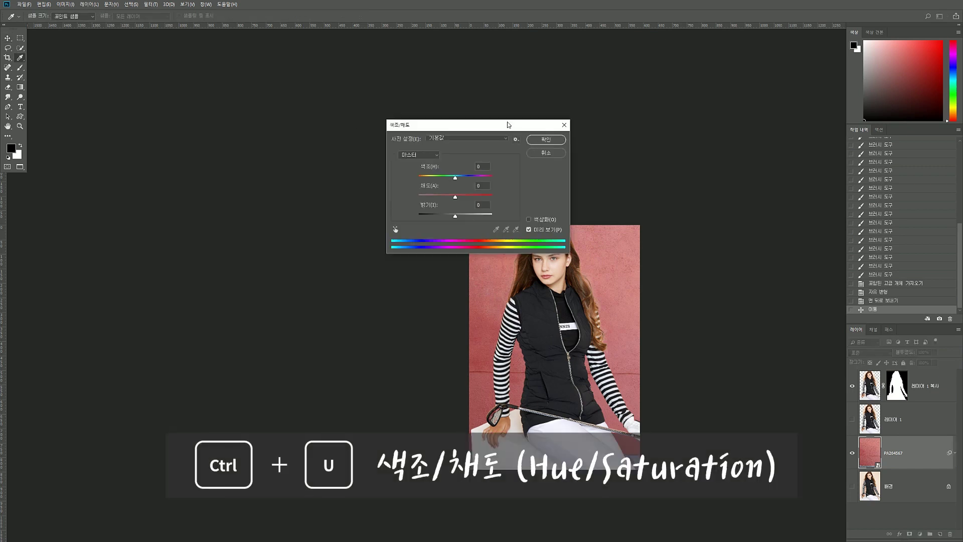
drag(508, 124, 750, 128)
drag(690, 178, 731, 195)
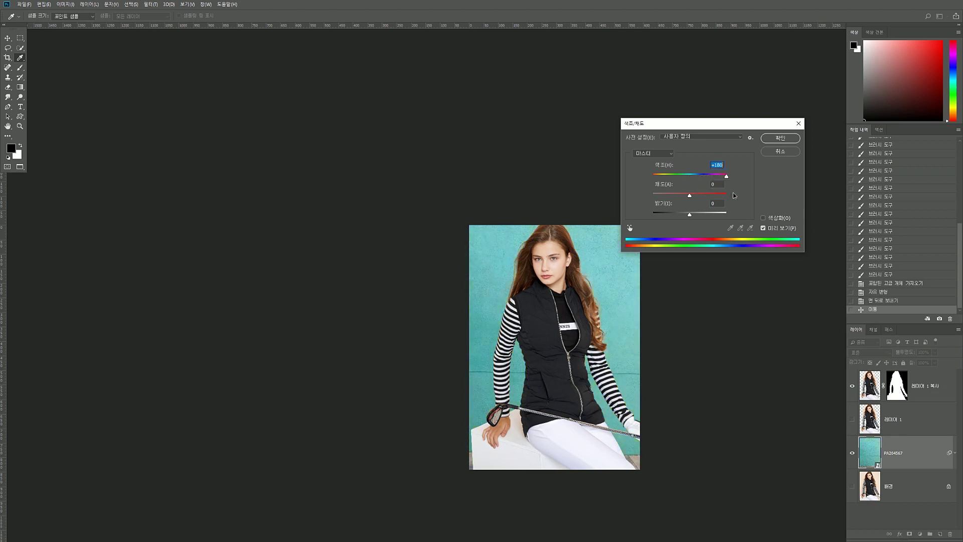
drag(682, 195, 731, 188)
click(703, 175)
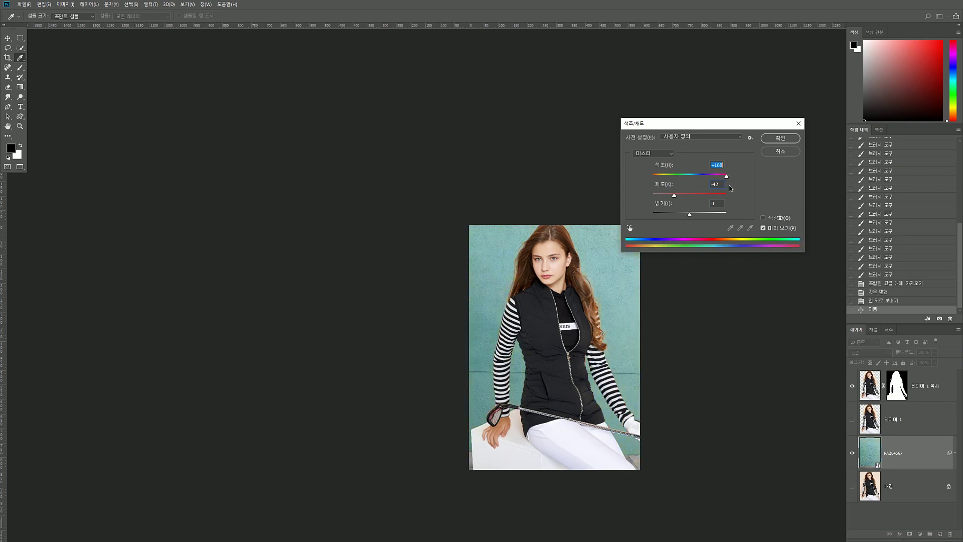
click(776, 139)
Rasterize the wall photo layer (레이어 래스터화) for retouching with the Clone Stamp.
scroll(587, 332, up, 5)
drag(594, 387, 595, 377)
drag(544, 195, 557, 244)
drag(489, 402, 605, 107)
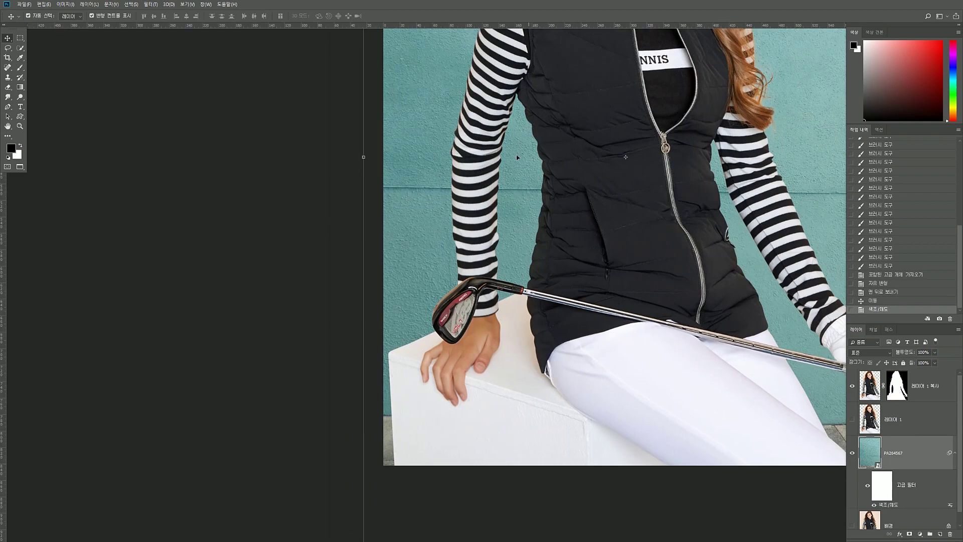
scroll(402, 212, up, 6)
key(s)
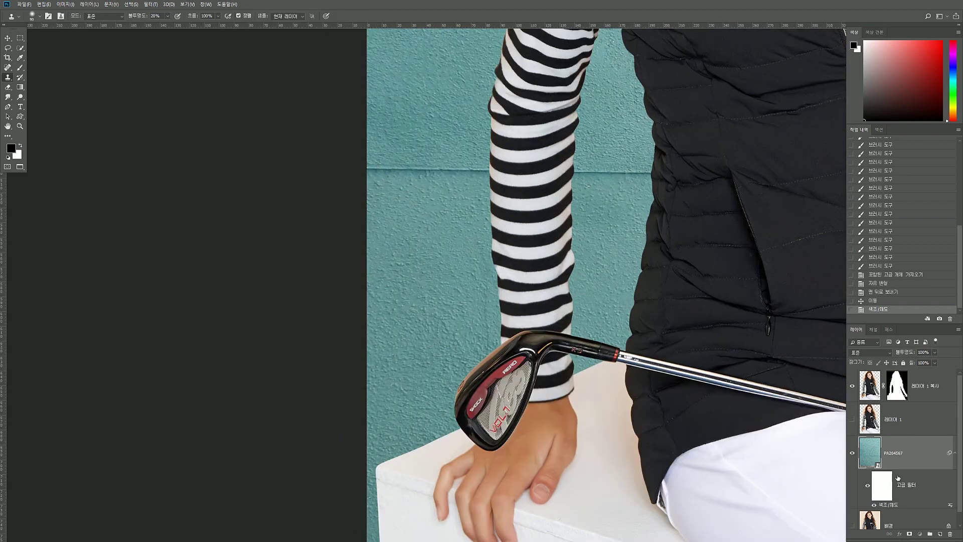
right_click(881, 454)
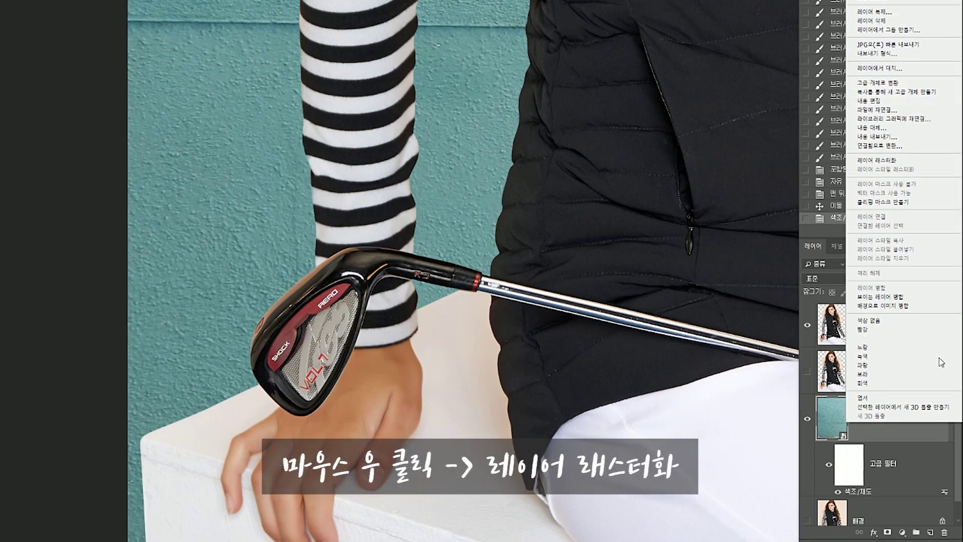
click(876, 160)
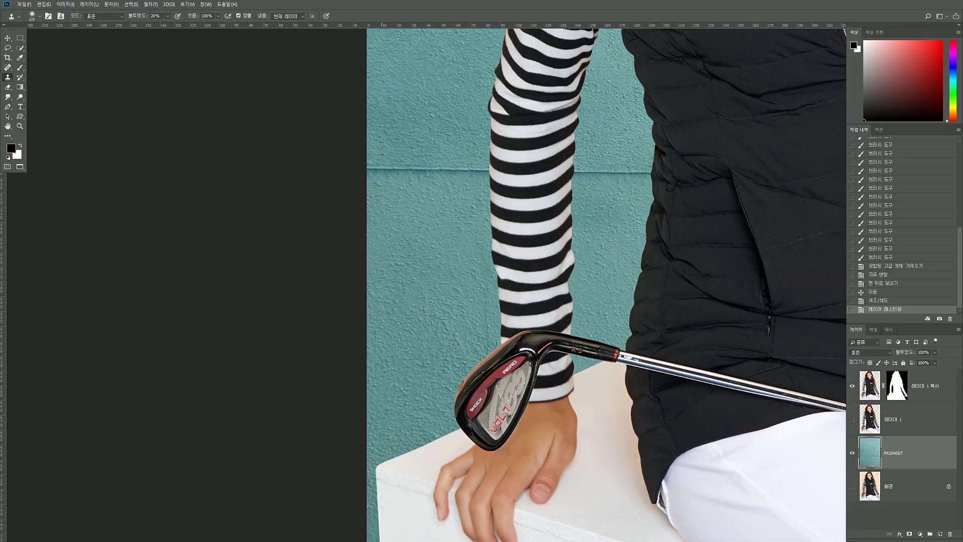
Clone wall texture over the left end of the horizontal wall seam with the Clone Stamp at 20% opacity.
click(384, 170)
click(381, 168)
drag(378, 168, 353, 193)
key(])
alt+click(366, 166)
click(347, 186)
Harden the Clone Stamp brush, set its opacity to 100%, and clone out the seam between the canvas edge and the sleeve.
key(shift+])
key(shift+])
key(shift+])
key(shift+])
key(0)
alt+click(364, 129)
click(341, 198)
click(378, 198)
click(383, 198)
click(391, 200)
click(400, 202)
drag(438, 200, 302, 242)
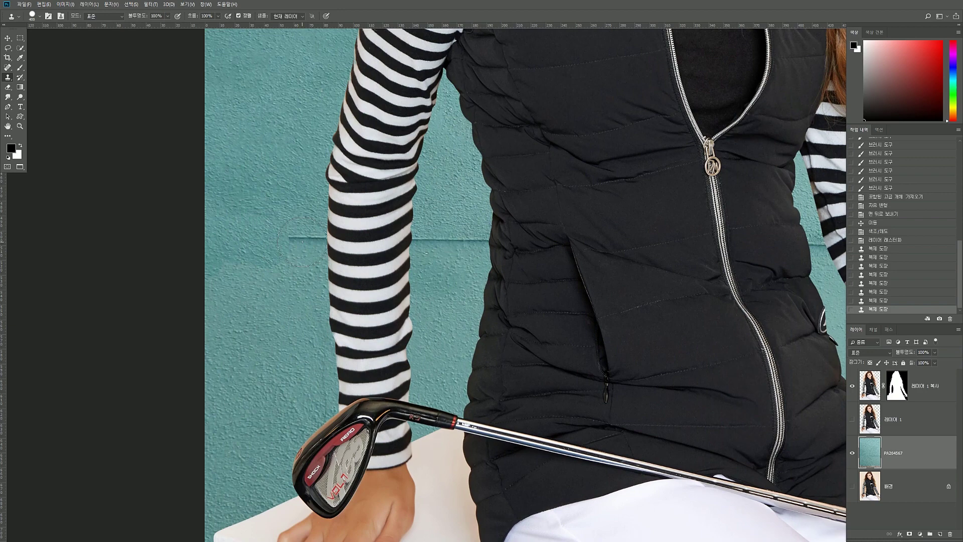
Remove the remaining wall seam around the striped sleeve with an enlarged Spot Healing Brush.
key(j)
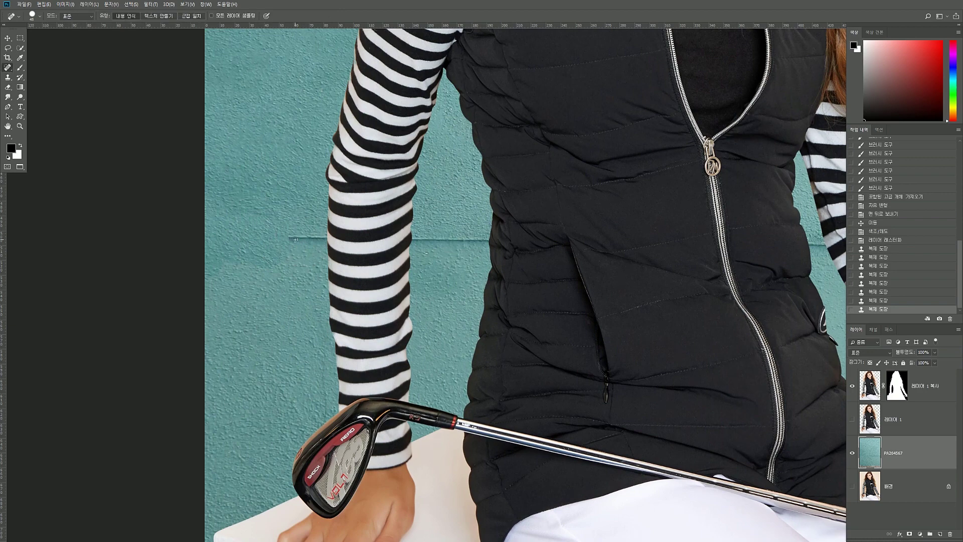
key(bracketright)
key(bracketright)
mouse_move(292, 239)
mouse_down()
mouse_move(496, 240)
mouse_move(597, 255)
mouse_move(420, 244)
mouse_up()
mouse_move(310, 242)
mouse_down()
mouse_move(817, 250)
mouse_move(324, 256)
mouse_move(537, 264)
mouse_move(562, 276)
mouse_up()
With the masked model layer hidden, clone out the seam remnant at the canvas's right edge, and show the layer again.
click(851, 385)
drag(848, 401, 847, 401)
key(s)
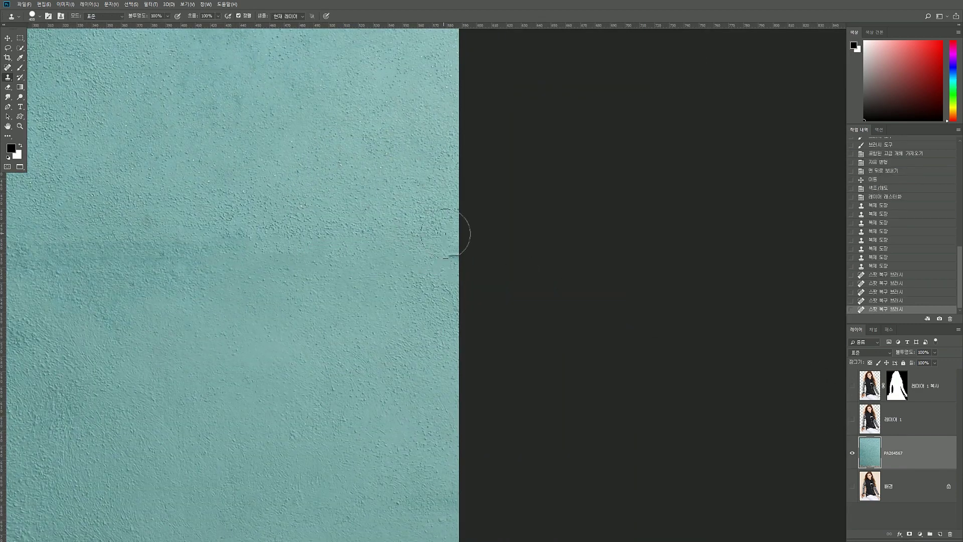
click(458, 247)
click(852, 386)
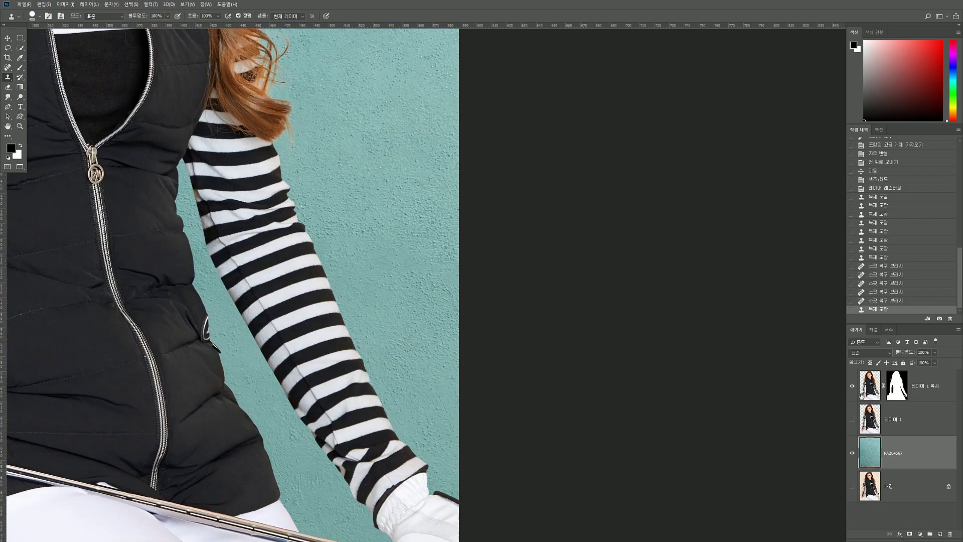
Examine the model's hair and curls against the teal wall on both sides of the vest.
scroll(466, 343, down, 4)
key(v)
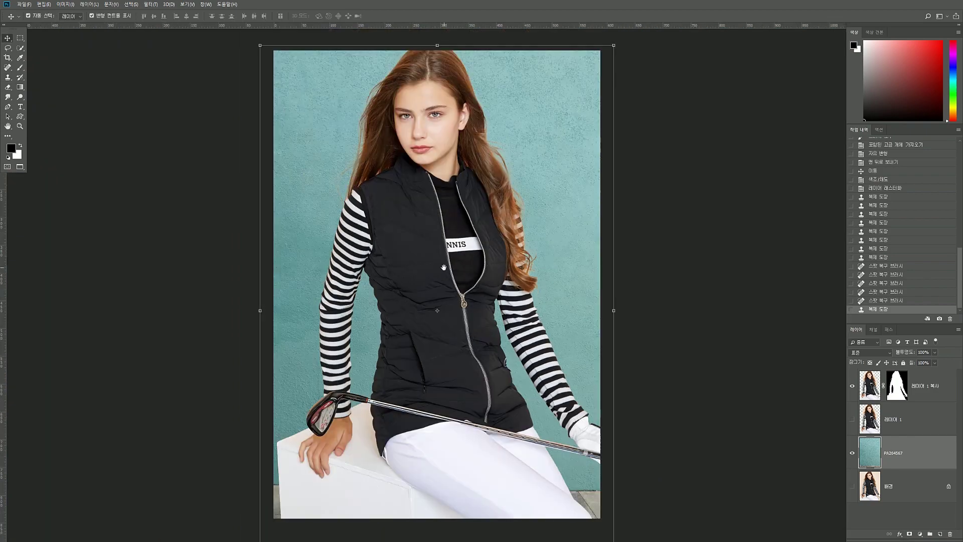
scroll(451, 316, up, 2)
drag(329, 145, 534, 299)
drag(634, 411, 601, 283)
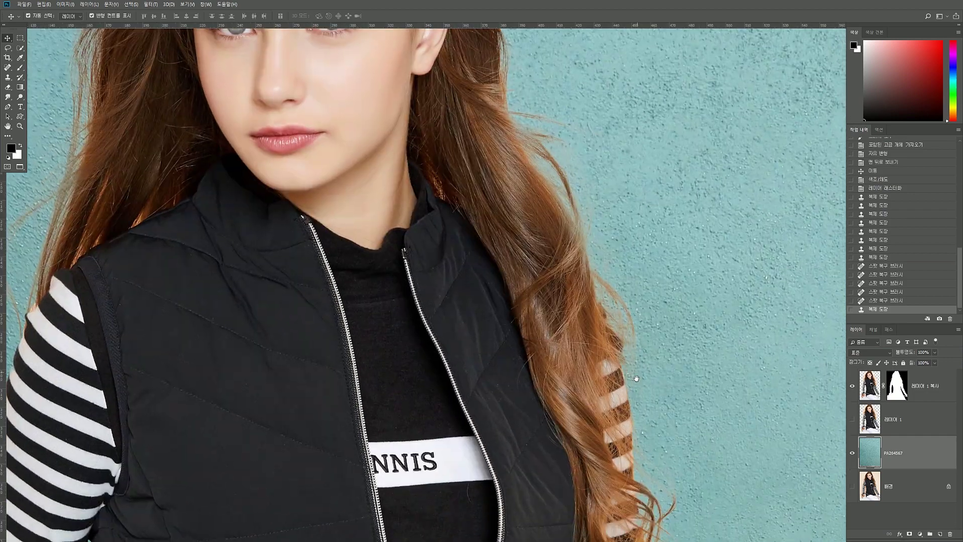
scroll(652, 378, down, 5)
drag(527, 241, 604, 339)
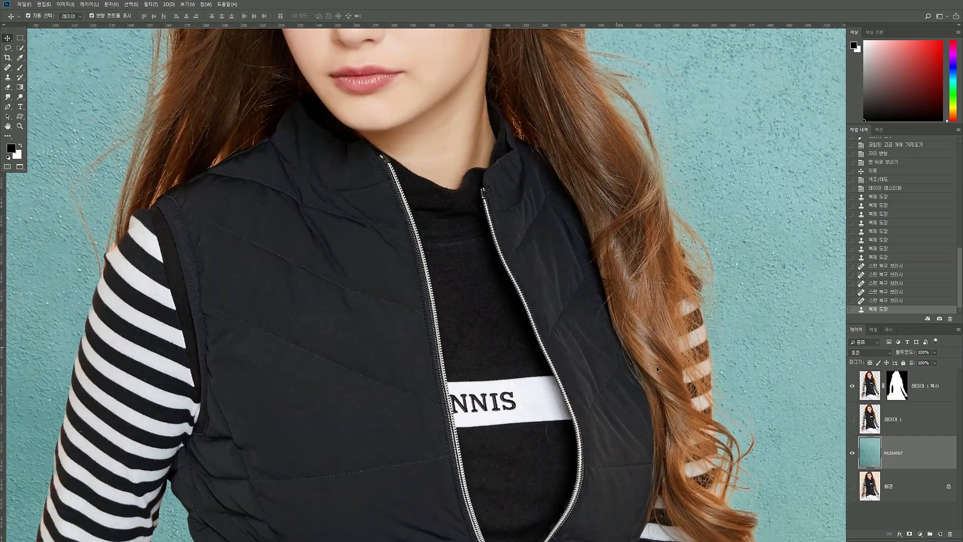
Select the layer mask of 레이어 1 복사 and examine the stray strands beside the striped left-hand shoulder.
click(894, 397)
drag(427, 213, 280, 279)
ctrl+click(279, 295)
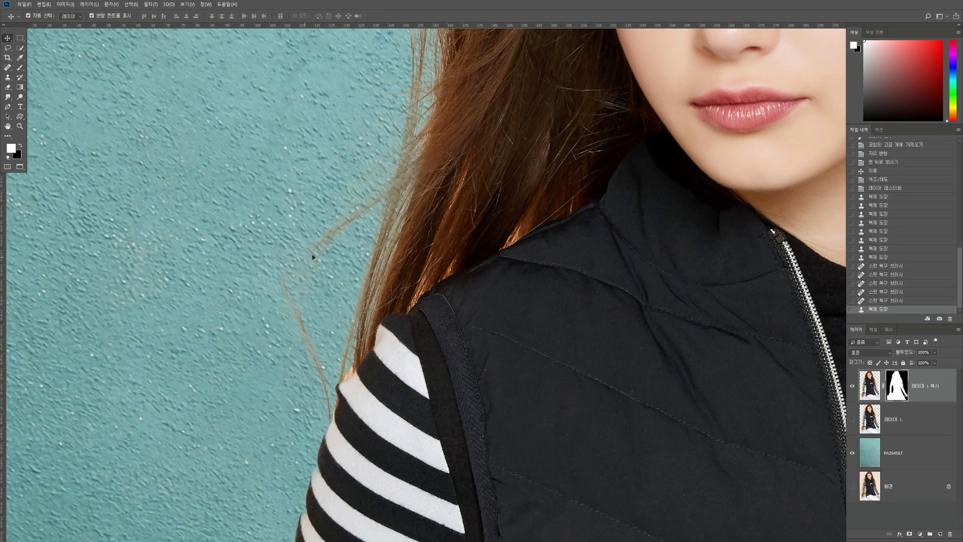
drag(405, 221, 428, 262)
drag(356, 347, 380, 275)
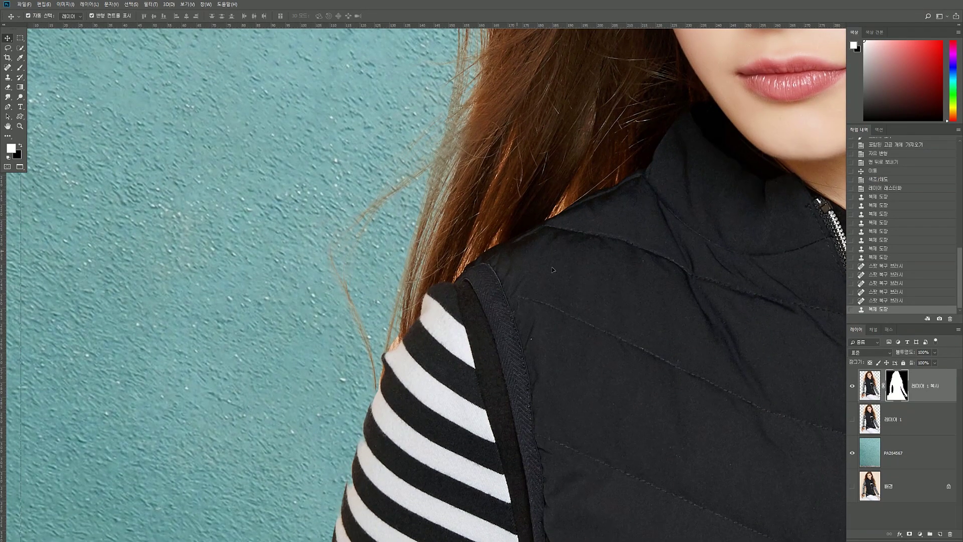
drag(294, 216, 369, 321)
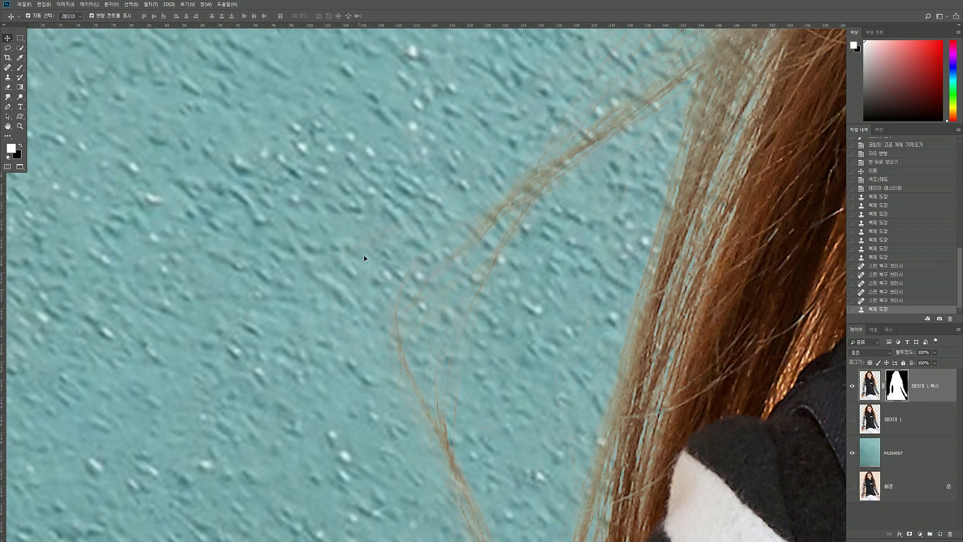
drag(569, 342, 364, 326)
drag(445, 323, 425, 337)
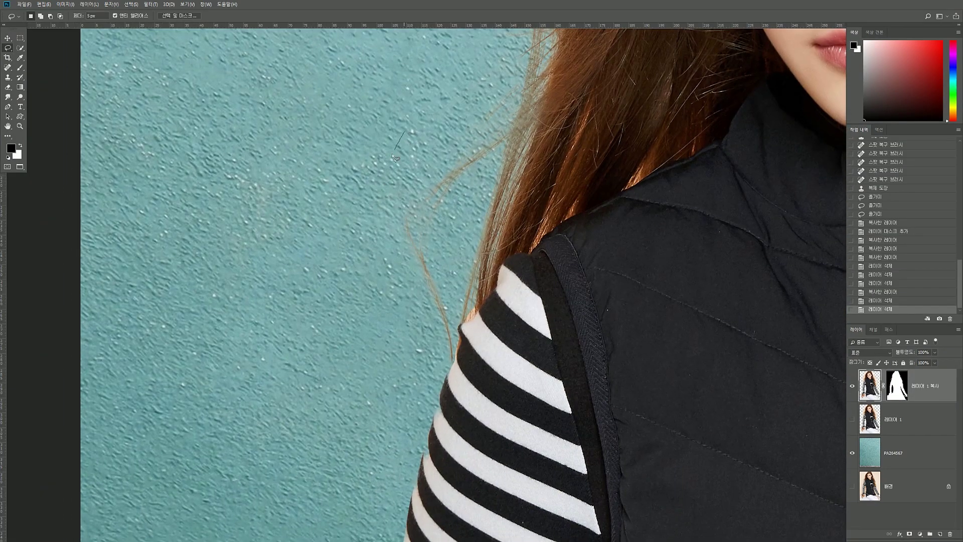
Lasso loosely around the stray strands beside the left-hand shoulder and copy that area to a new layer.
mouse_move(394, 154)
mouse_down()
mouse_move(388, 263)
mouse_move(420, 367)
mouse_move(512, 259)
mouse_move(580, 79)
mouse_up()
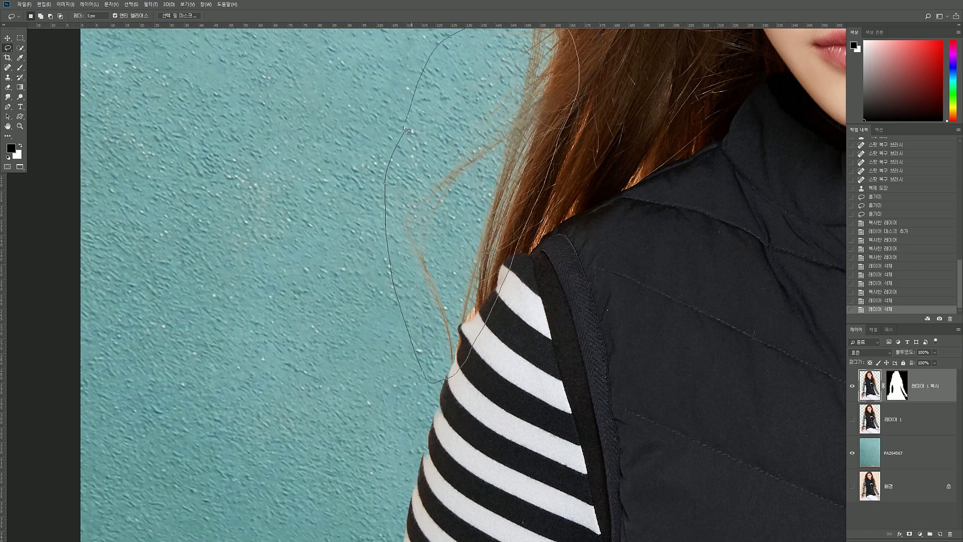
drag(394, 161, 393, 162)
drag(406, 175, 423, 260)
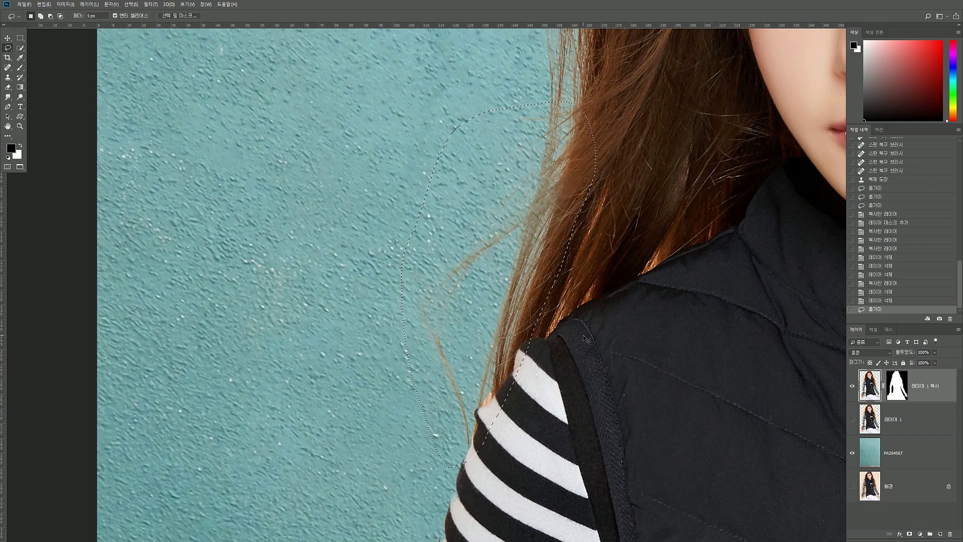
key(ctrl+j)
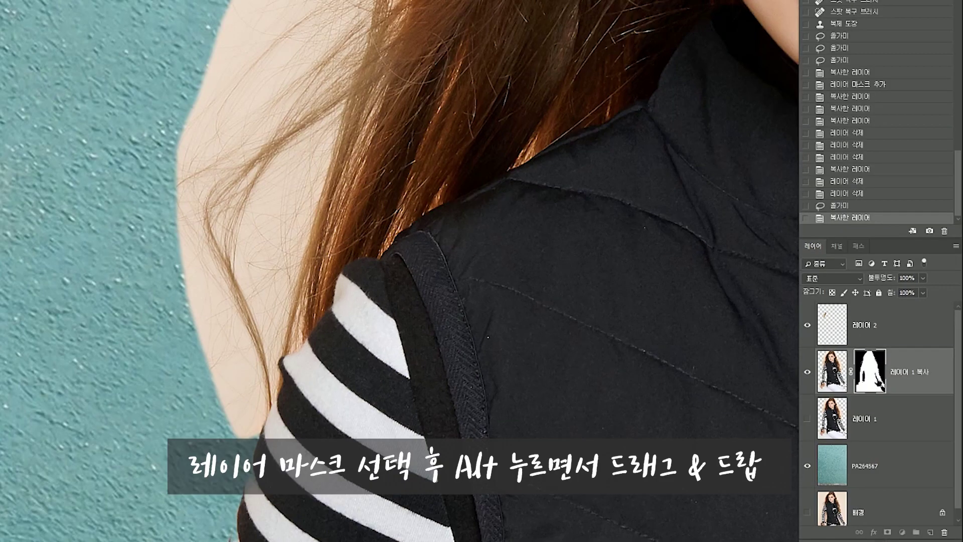
Copy the layer mask of 레이어 1 복사 onto 레이어 2 and compare the stray strands with 레이어 2 hidden and shown.
drag(901, 422, 902, 390)
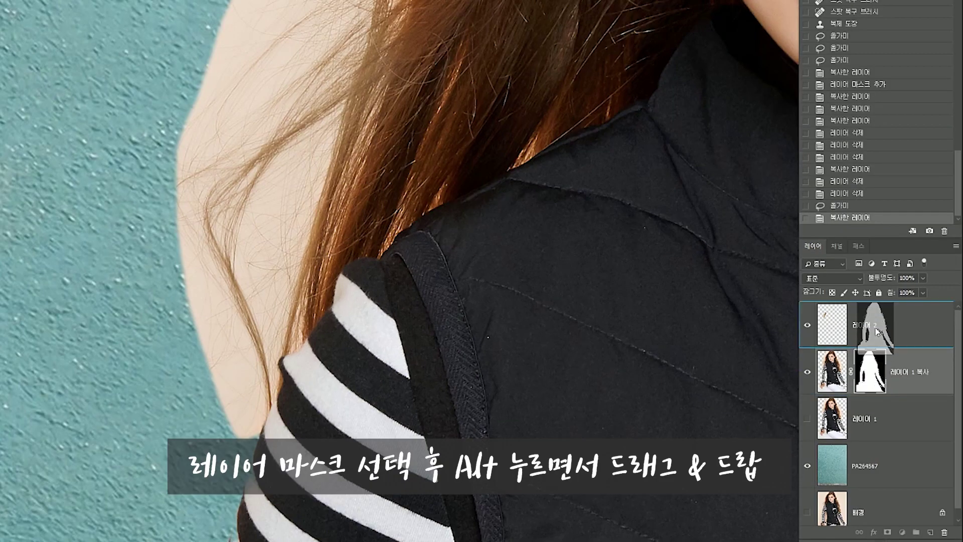
drag(876, 332, 876, 332)
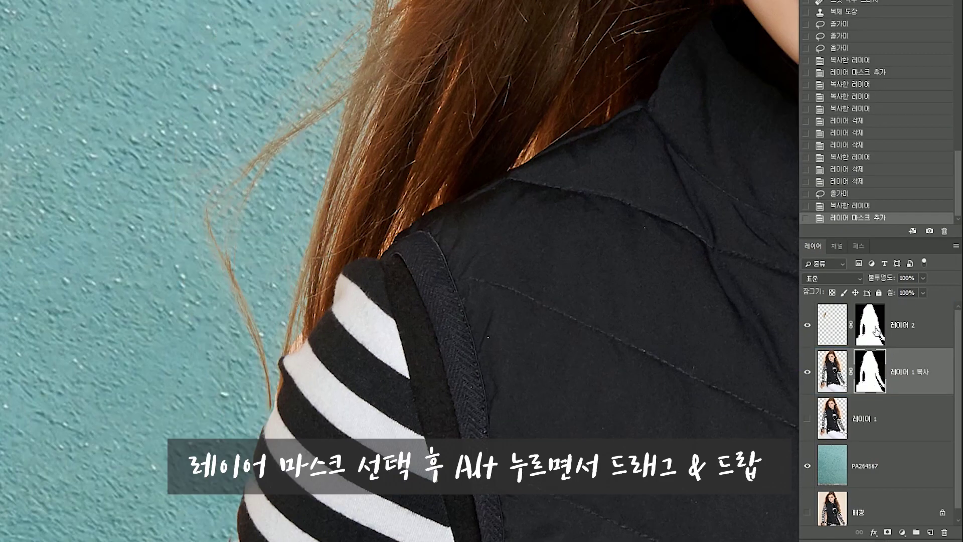
click(807, 328)
click(806, 327)
click(807, 327)
click(807, 327)
click(807, 327)
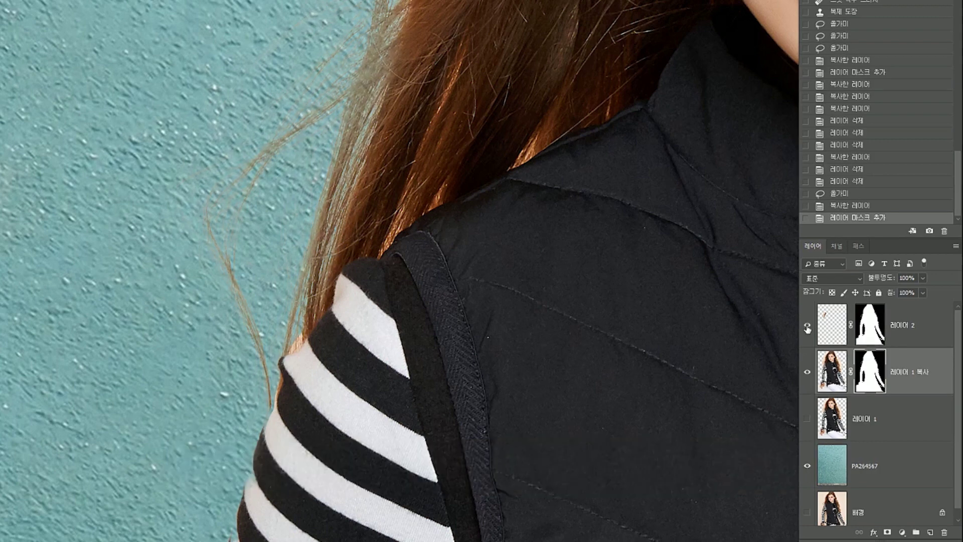
click(807, 328)
Examine the masked hair from the shoulder strands up to the crown against the teal wall.
drag(294, 107, 296, 155)
key(ctrl+minus)
drag(321, 300, 172, 304)
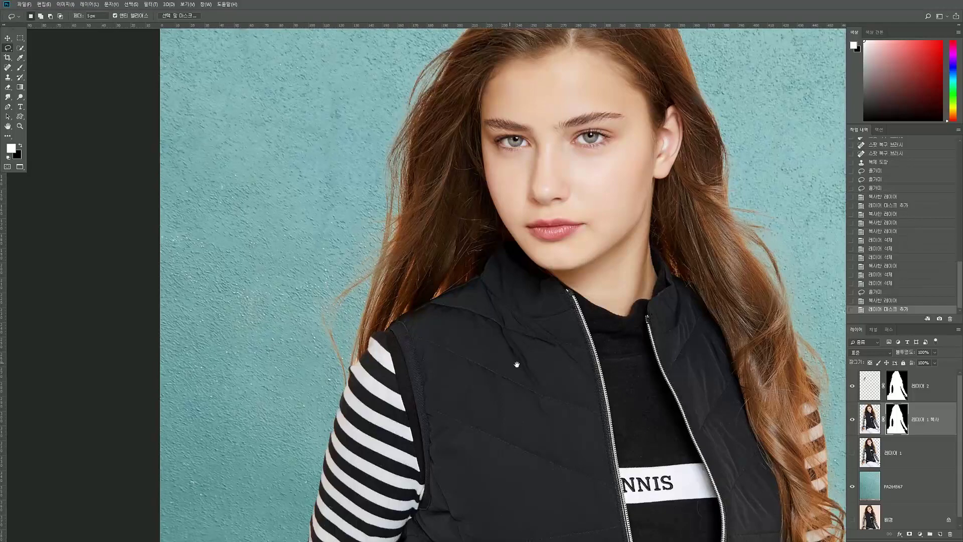
alt+click(484, 255)
alt+click(512, 257)
mouse_move(607, 333)
mouse_down()
mouse_move(590, 290)
mouse_move(450, 289)
mouse_up()
key(v)
drag(548, 361, 521, 343)
ctrl+click(434, 239)
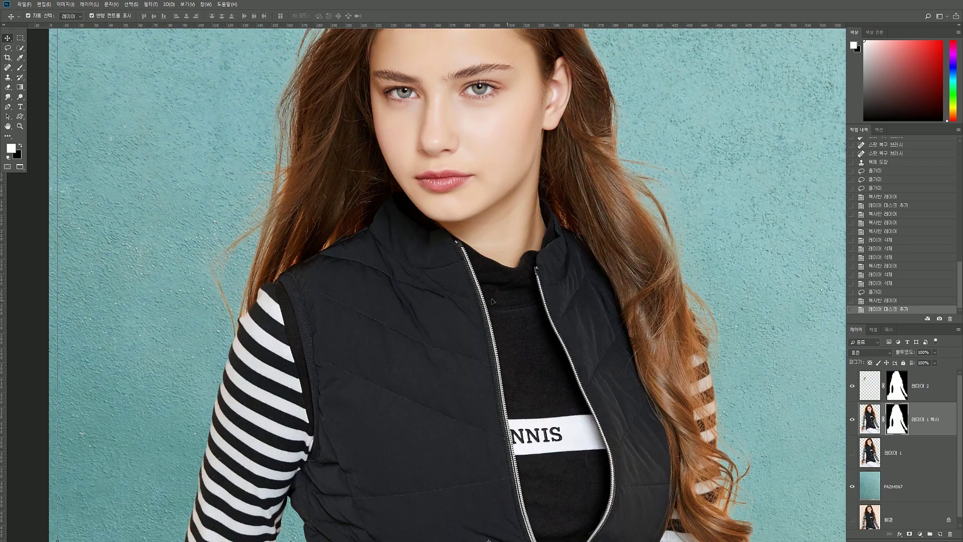
drag(347, 219, 340, 240)
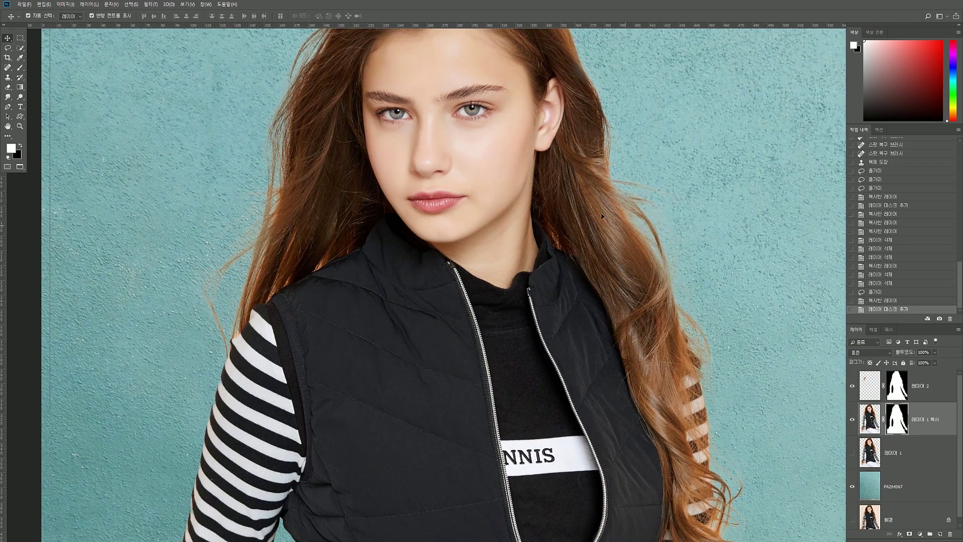
drag(672, 214, 728, 370)
Delete the copied strand layer 레이어 2.
key(x)
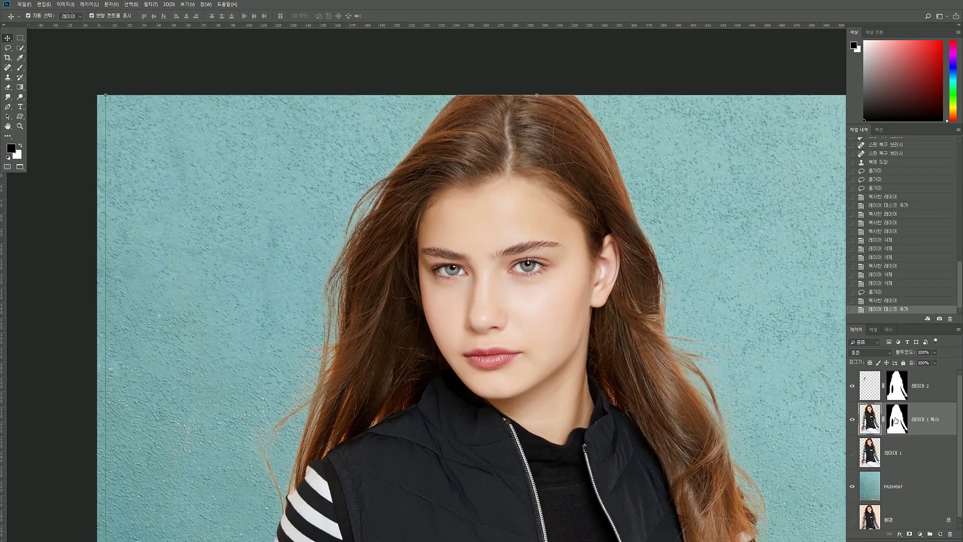
click(866, 387)
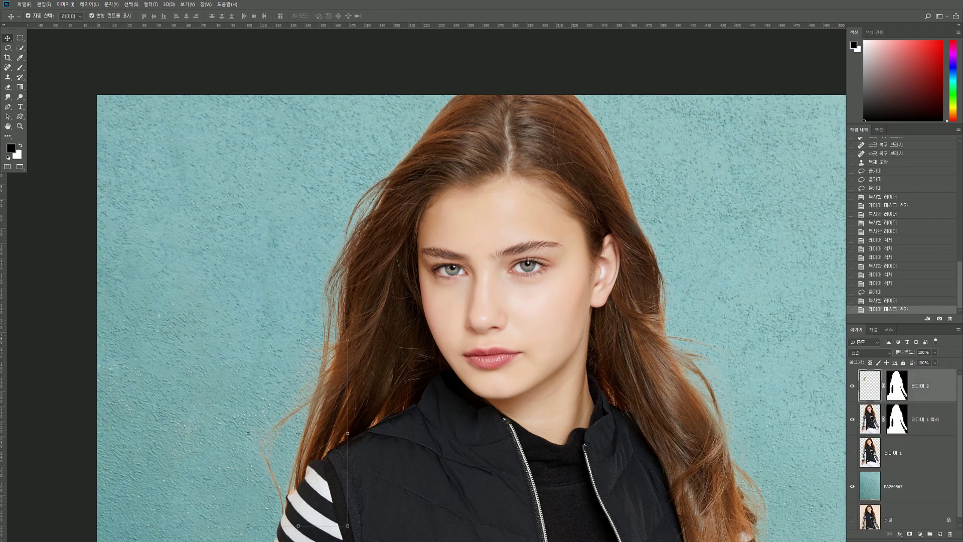
key(Delete)
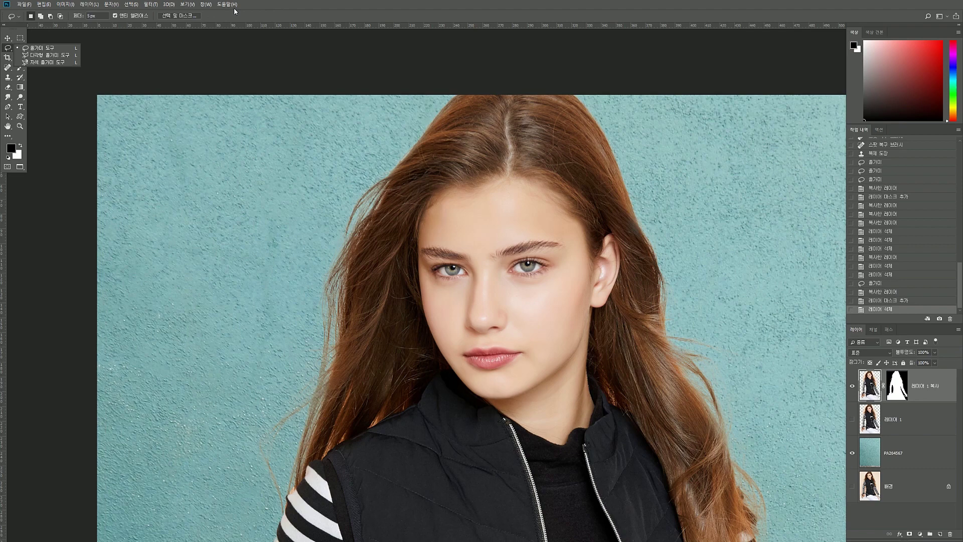
Open Select and Mask for the mask of 레이어 1 복사 and refine the edge around the stray strands beside the left-hand shoulder.
key(alt+ctrl+r)
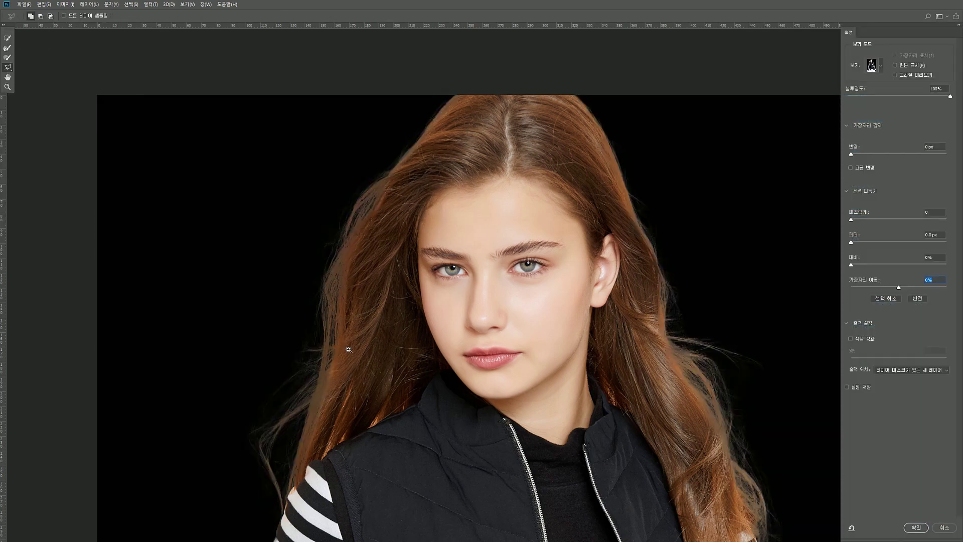
click(307, 351)
drag(308, 412, 455, 271)
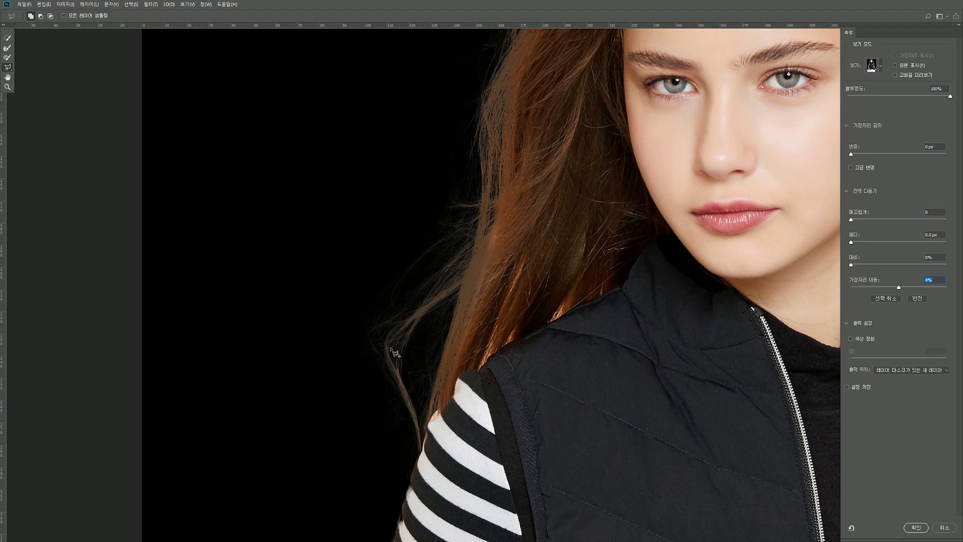
click(7, 47)
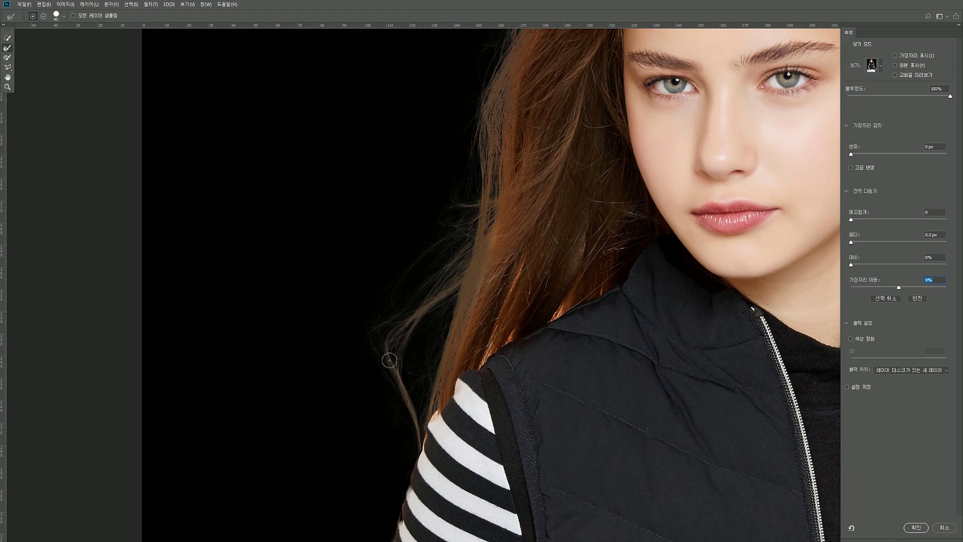
mouse_move(389, 361)
mouse_down()
mouse_move(404, 379)
mouse_move(387, 351)
mouse_move(446, 276)
mouse_up()
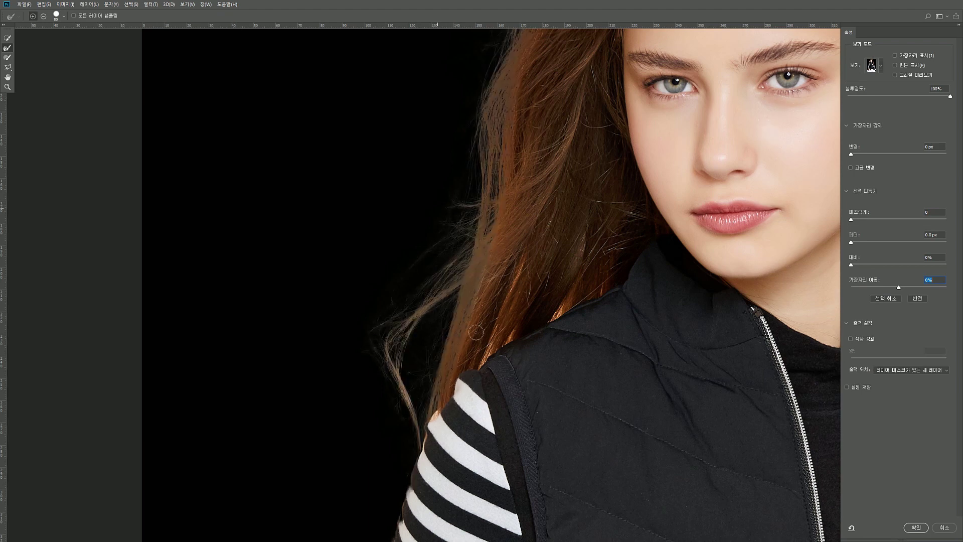
mouse_move(435, 235)
mouse_down()
mouse_move(375, 338)
mouse_move(418, 415)
mouse_up()
drag(530, 167, 448, 386)
Refine the hair edge up the left-hand side to the crown, enlarging the Refine Edge brush along the way.
mouse_move(409, 338)
mouse_down()
mouse_move(427, 281)
mouse_move(493, 168)
mouse_move(575, 68)
mouse_up()
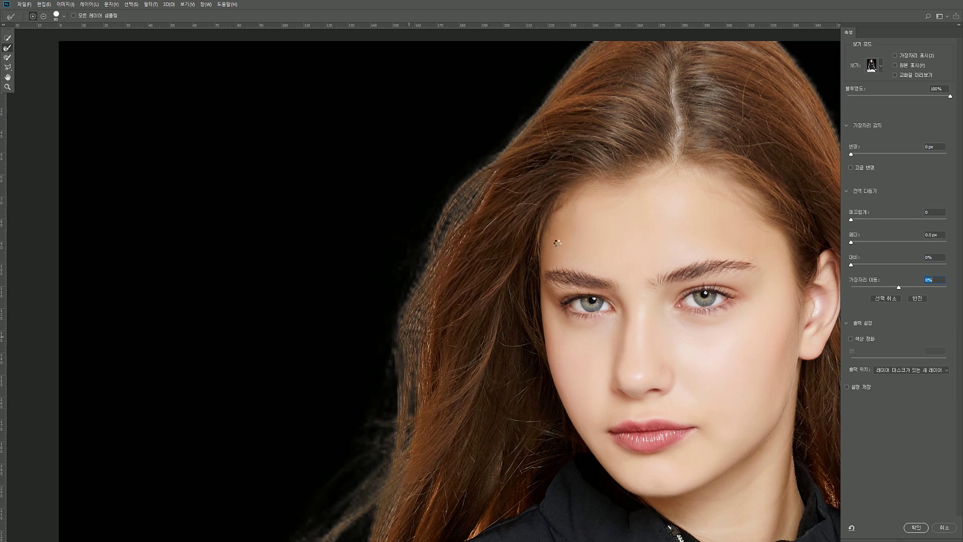
drag(537, 245, 431, 245)
key(bracketright)
key(bracketright)
key(bracketright)
key(bracketright)
key(bracketright)
key(bracketright)
key(bracketright)
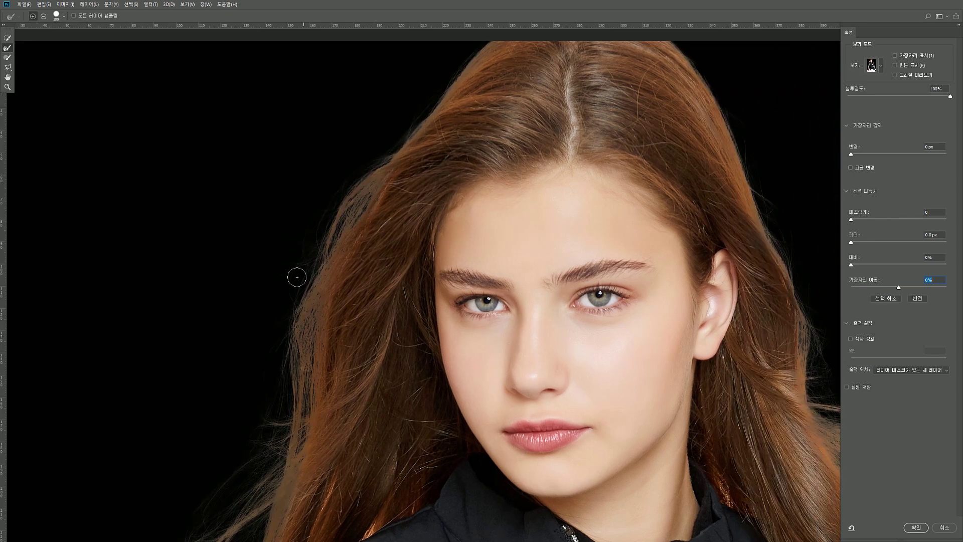
mouse_move(315, 249)
mouse_down()
mouse_move(276, 365)
mouse_move(283, 451)
mouse_move(371, 192)
mouse_move(442, 127)
mouse_up()
Refine the hair edge on the right-hand side, from the crown past the ear and along the outer curls.
mouse_move(676, 109)
mouse_down()
mouse_move(429, 175)
mouse_move(440, 140)
mouse_move(473, 205)
mouse_move(519, 356)
mouse_move(522, 319)
mouse_move(542, 466)
mouse_move(460, 206)
mouse_up()
mouse_move(570, 359)
mouse_down()
mouse_move(568, 318)
mouse_move(605, 436)
mouse_up()
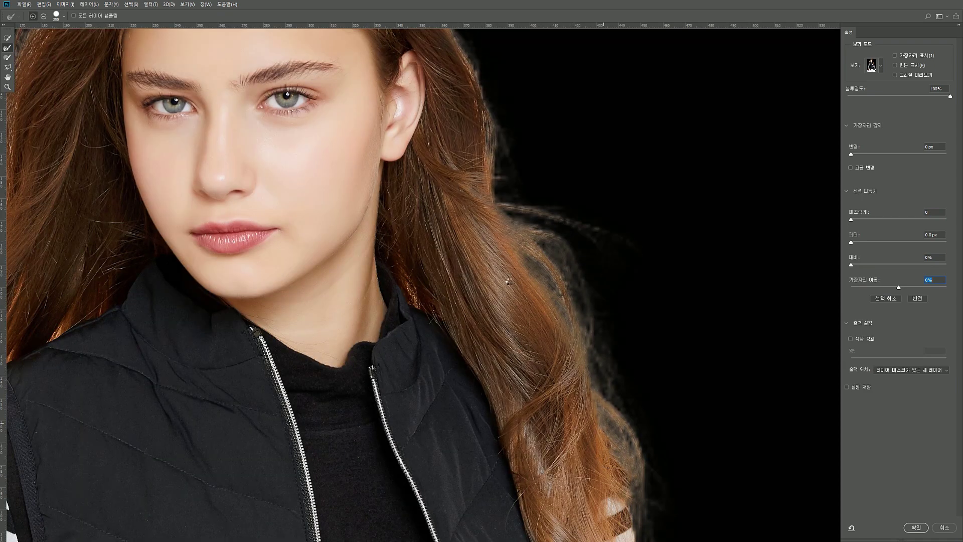
mouse_move(504, 325)
mouse_down()
mouse_move(466, 263)
mouse_move(518, 374)
mouse_move(541, 369)
mouse_move(558, 431)
mouse_up()
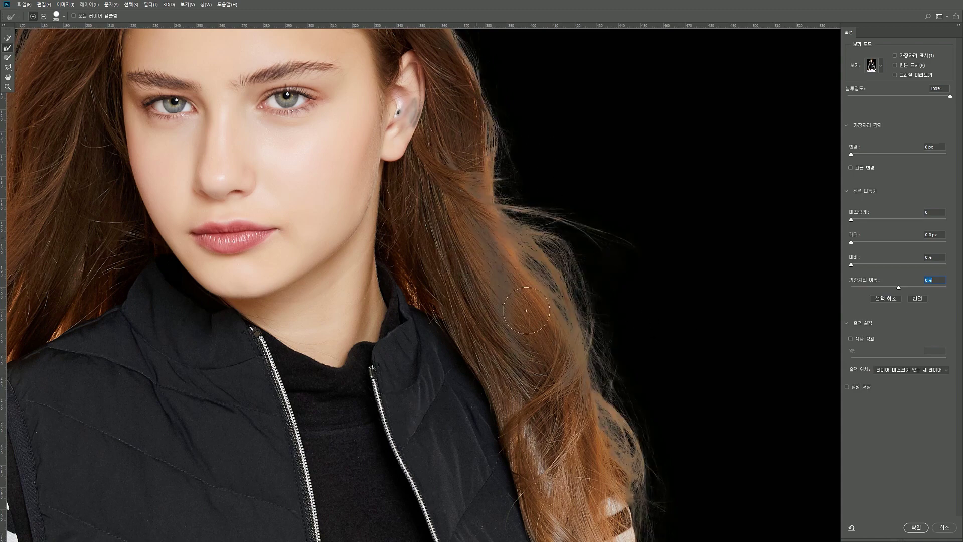
drag(511, 246, 540, 298)
mouse_move(607, 302)
mouse_down()
mouse_move(613, 395)
mouse_move(642, 282)
mouse_move(559, 266)
mouse_move(533, 195)
mouse_move(448, 56)
mouse_up()
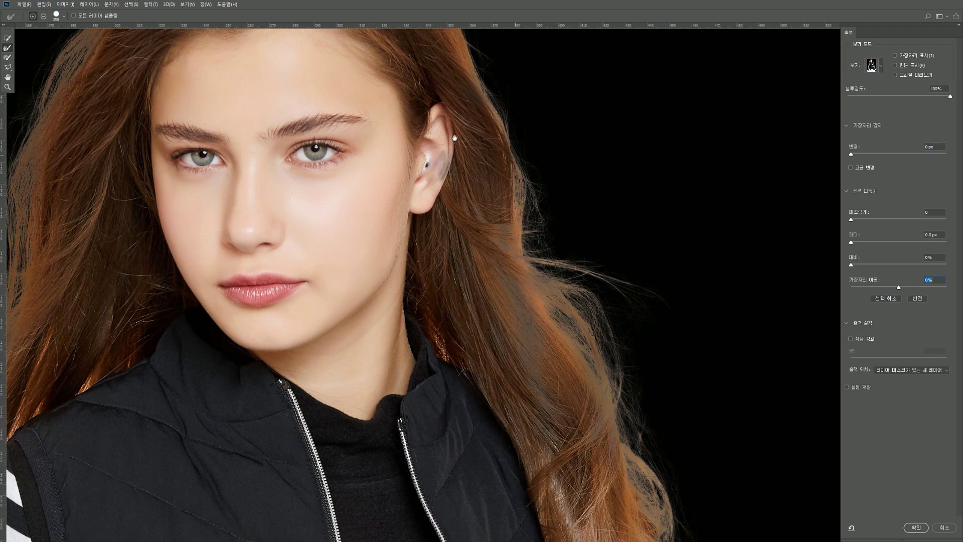
drag(469, 175, 507, 250)
drag(483, 314, 504, 233)
Paint the ear and the solid hair around it back into the selection with the Brush tool.
click(7, 39)
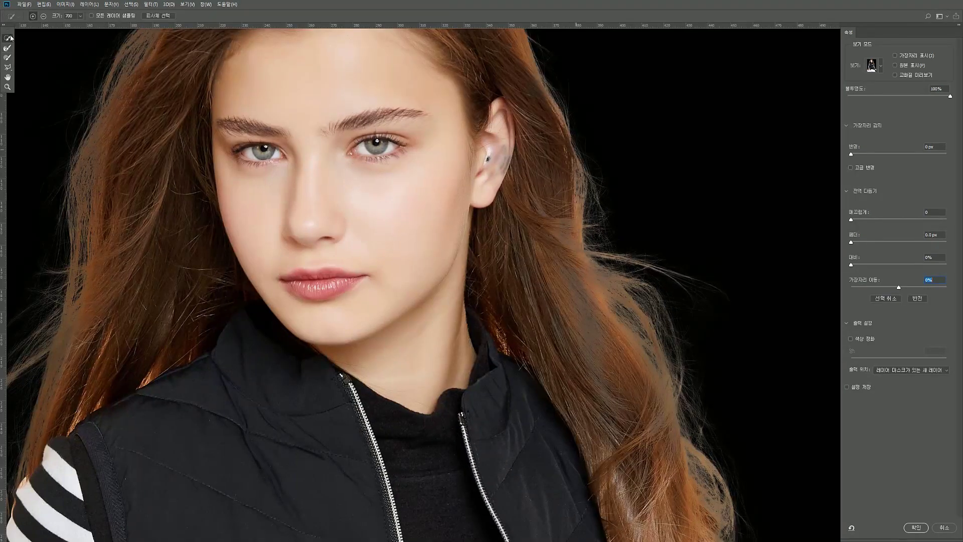
click(7, 57)
mouse_move(483, 172)
mouse_down()
mouse_move(497, 250)
mouse_move(503, 210)
mouse_move(529, 286)
mouse_move(519, 191)
mouse_move(538, 273)
mouse_move(527, 198)
mouse_move(557, 312)
mouse_move(584, 377)
mouse_move(579, 328)
mouse_move(605, 397)
mouse_move(544, 228)
mouse_up()
right_click(521, 187)
click(466, 83)
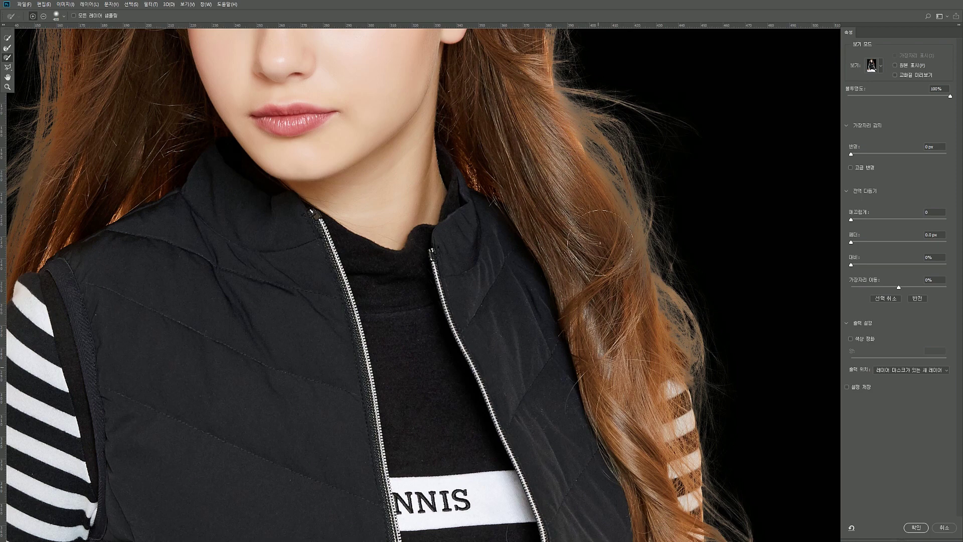
drag(579, 152, 577, 323)
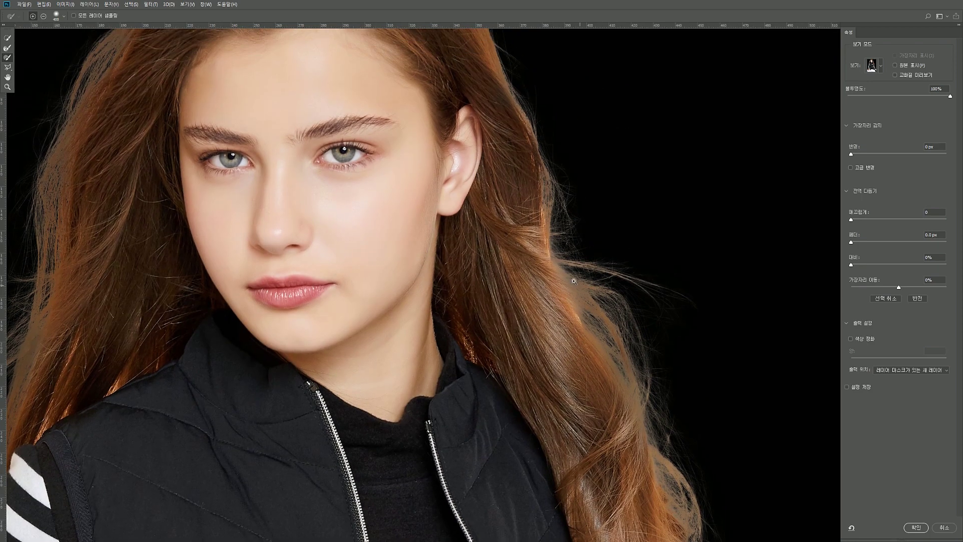
Refine the flyaway strands outside the right-hand hair once more and output the result to a new layer with a layer mask.
scroll(574, 278, up, 1)
click(7, 48)
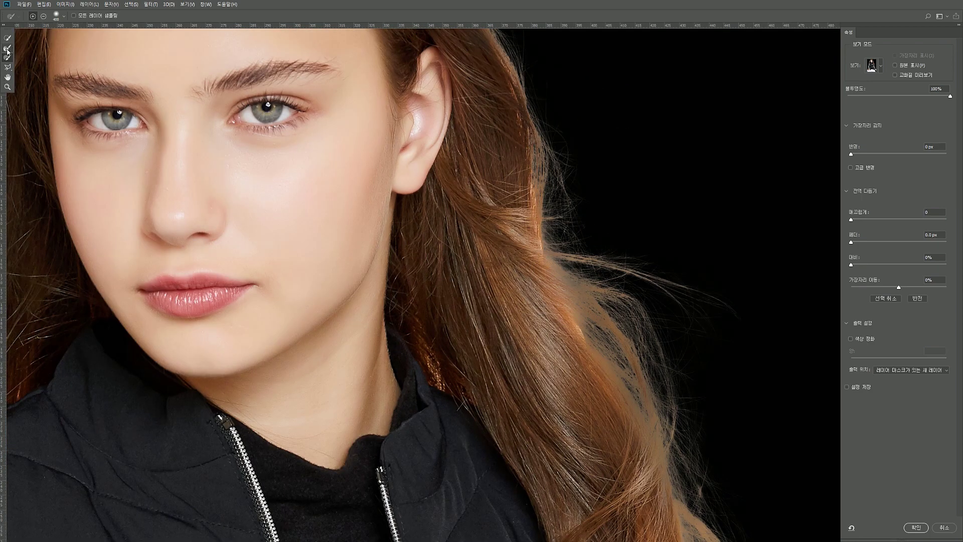
click(589, 246)
click(589, 257)
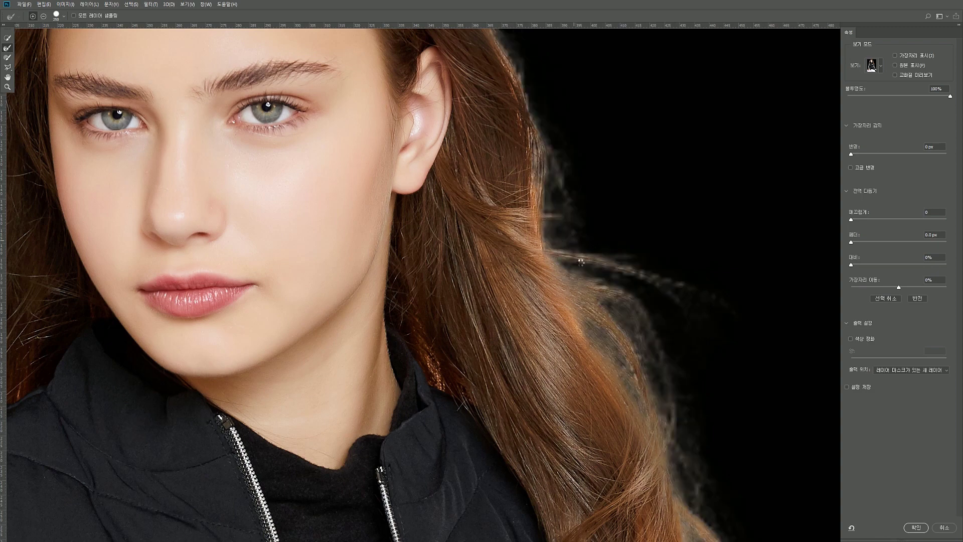
click(583, 266)
click(628, 266)
click(530, 64)
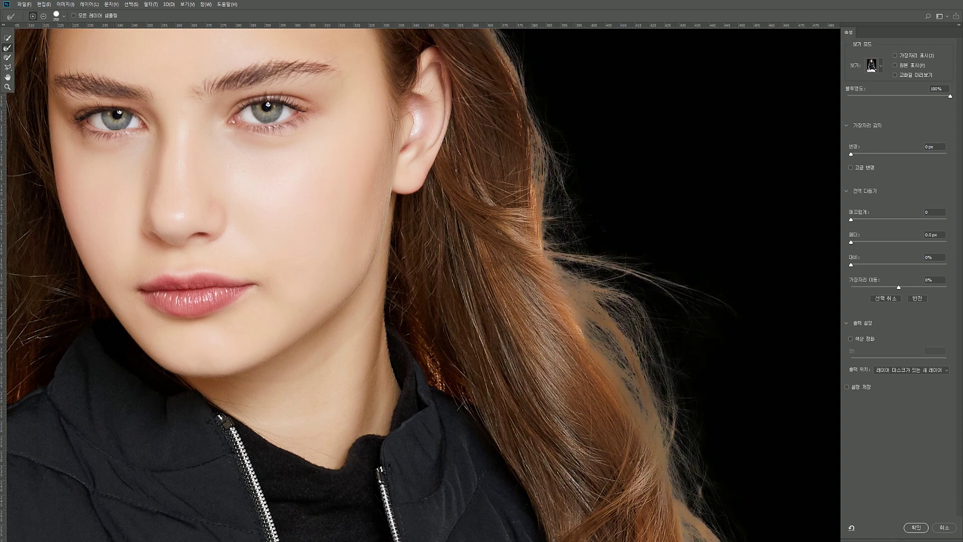
click(923, 530)
Review the overall composite with the refined copy 레이어 1 복사 2 stacked over 레이어 1 복사.
drag(598, 392, 701, 370)
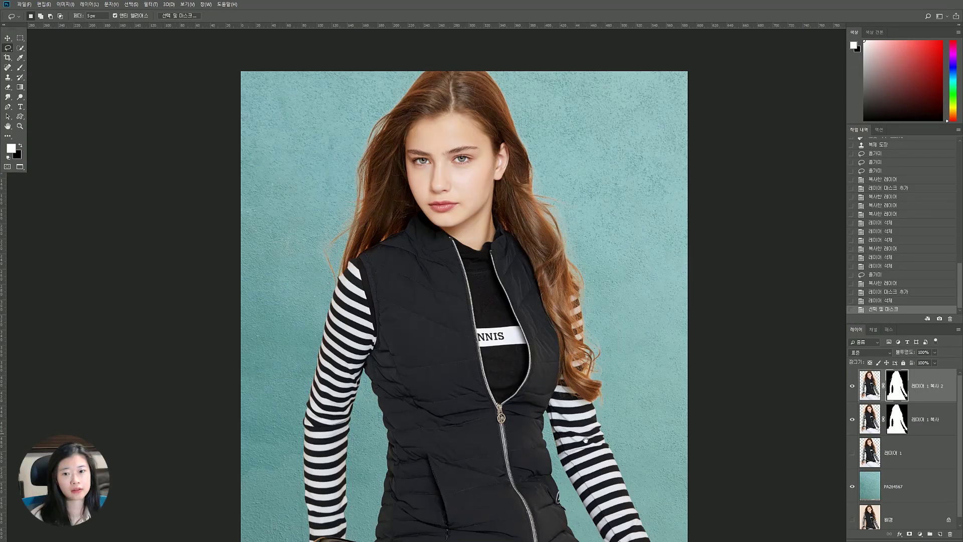
drag(589, 437, 638, 482)
key(ctrl+r)
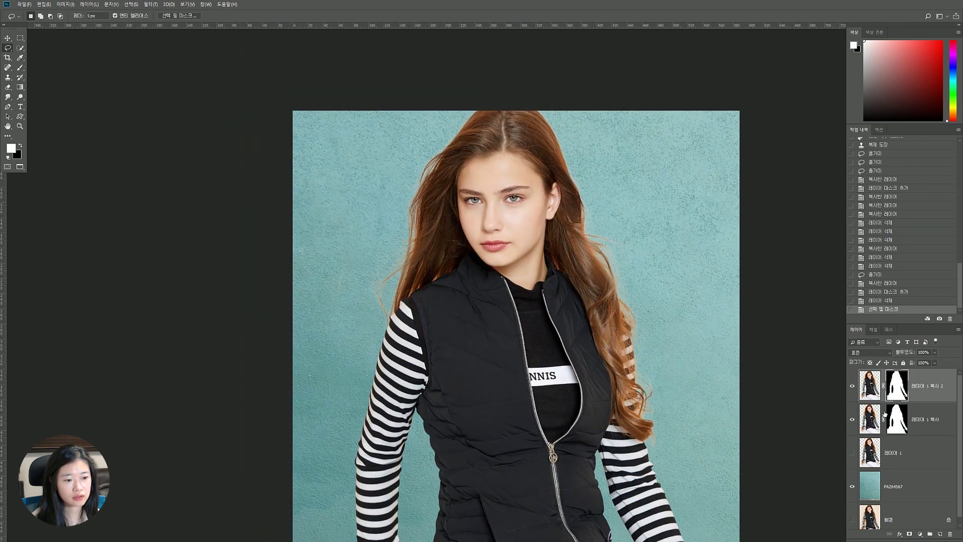
key(ctrl+r)
key(ctrl+r)
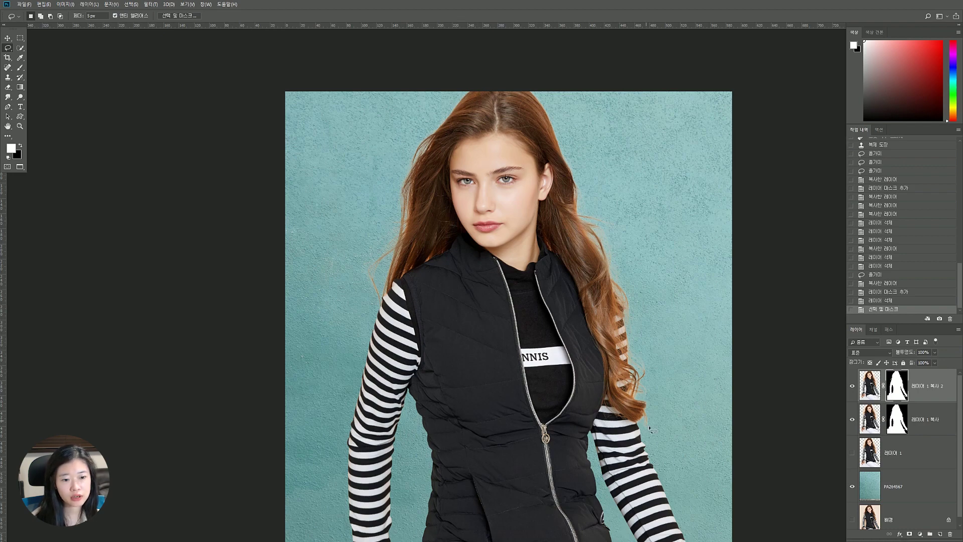
drag(597, 392, 581, 371)
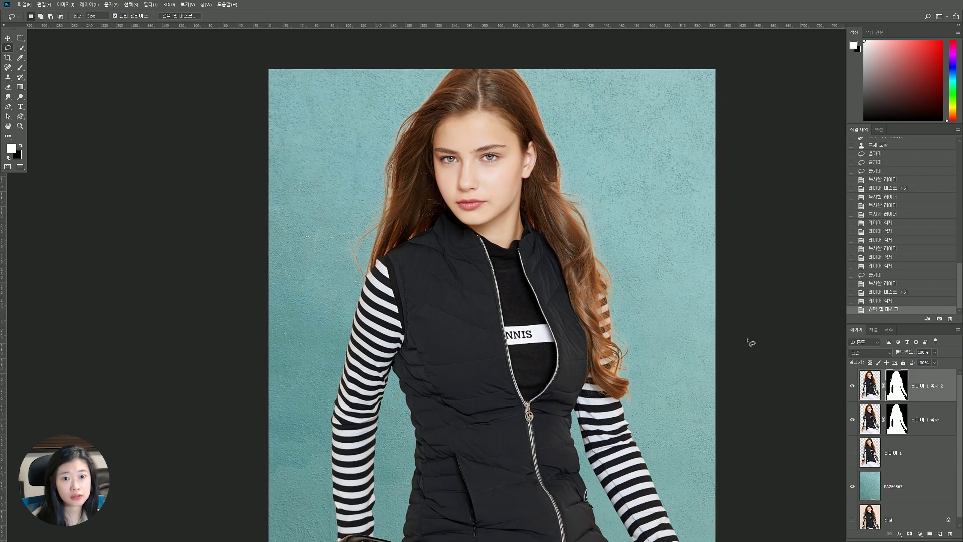
click(852, 387)
scroll(501, 426, right, 3)
scroll(498, 430, down, 2)
scroll(498, 429, right, 1)
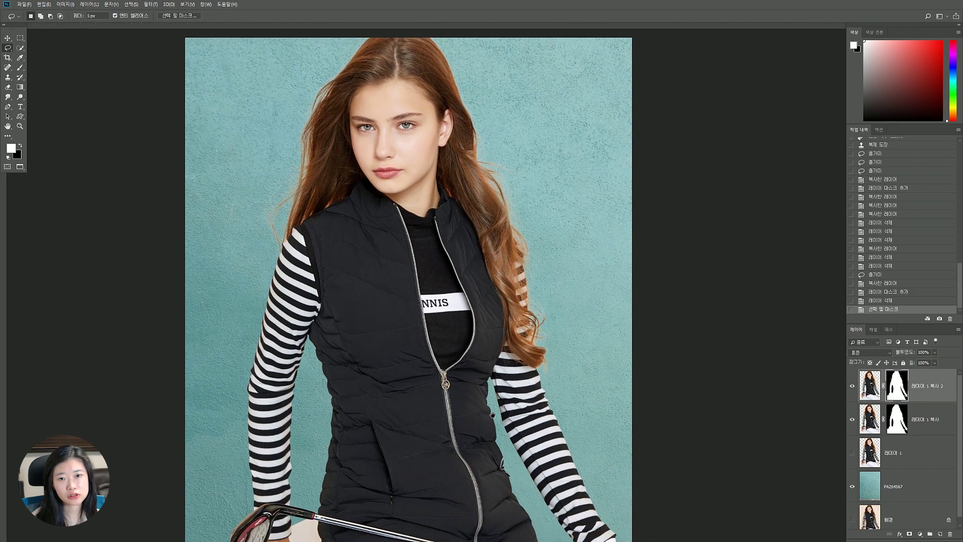
scroll(520, 361, down, 3)
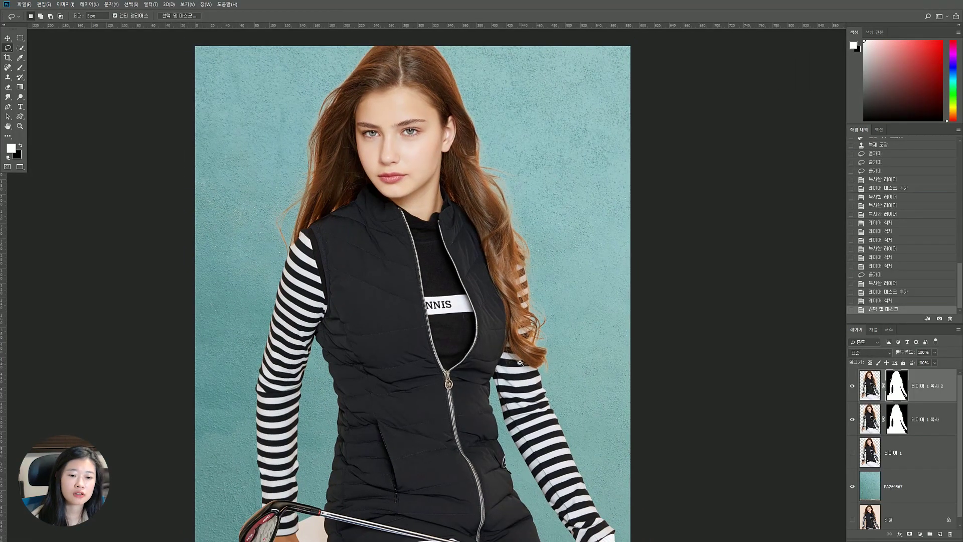
drag(525, 392, 538, 347)
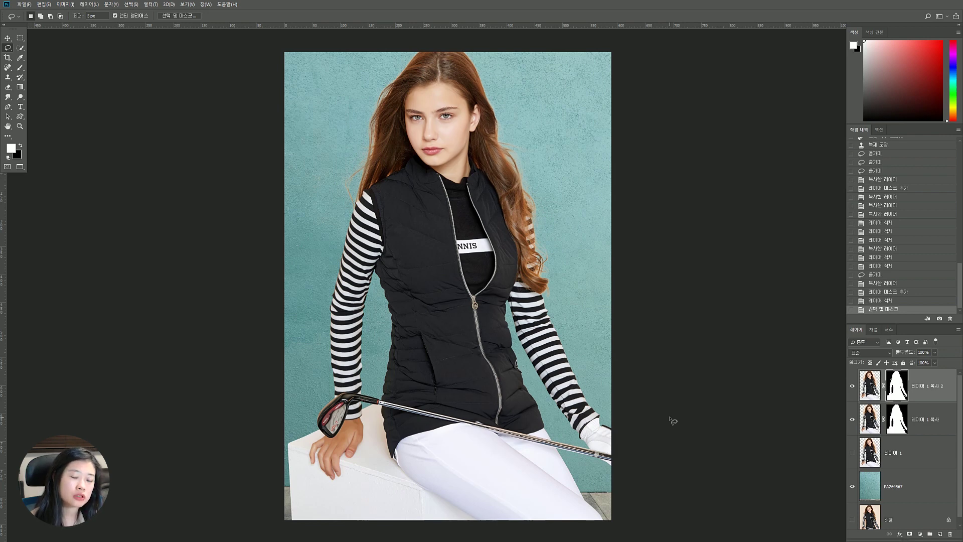
Examine the hair outline around the crown and ear against the teal wall up close.
ctrl+drag(454, 90, 531, 218)
drag(496, 183, 525, 420)
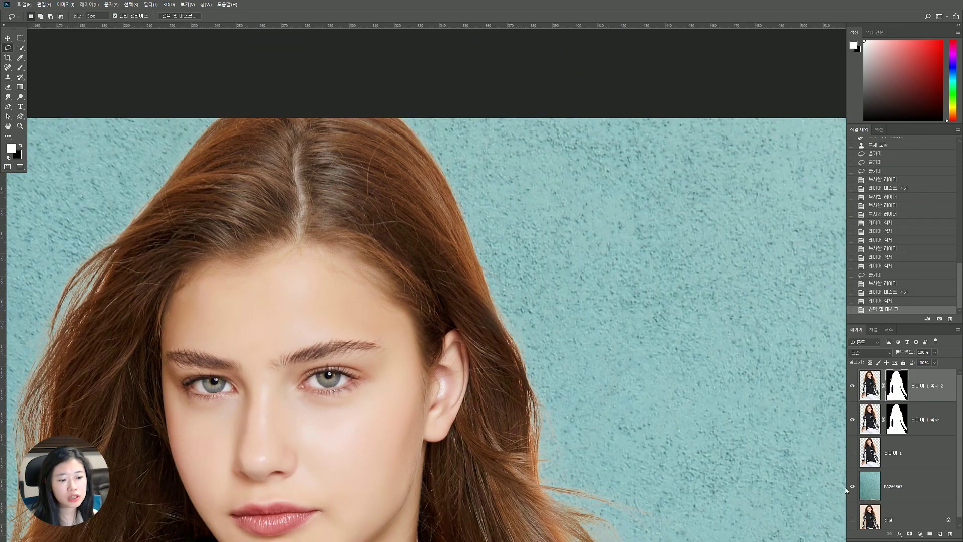
drag(412, 305, 560, 262)
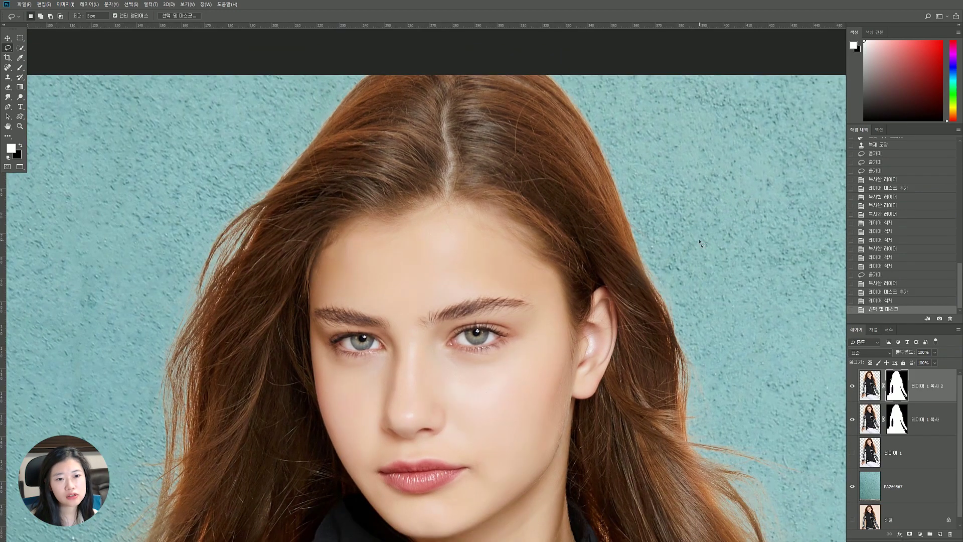
drag(472, 469, 548, 330)
alt+click(240, 357)
alt+click(241, 357)
alt+click(241, 357)
alt+click(240, 357)
drag(317, 439, 397, 271)
key(ctrl+r)
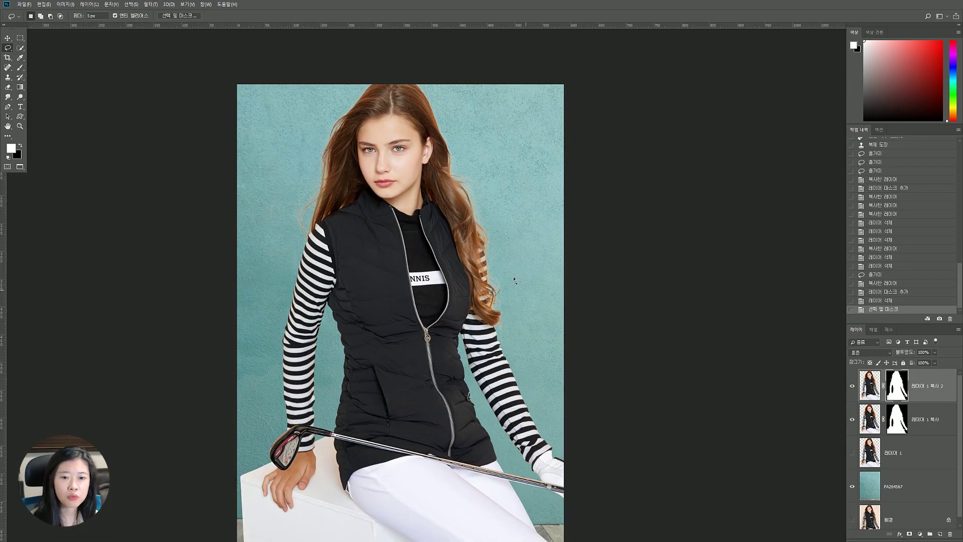
drag(427, 309, 483, 275)
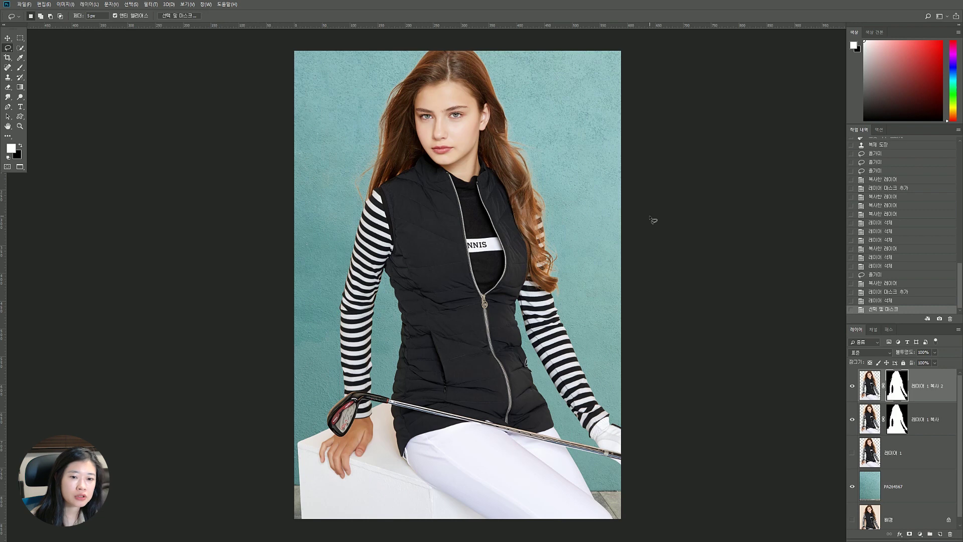
scroll(618, 279, up, 2)
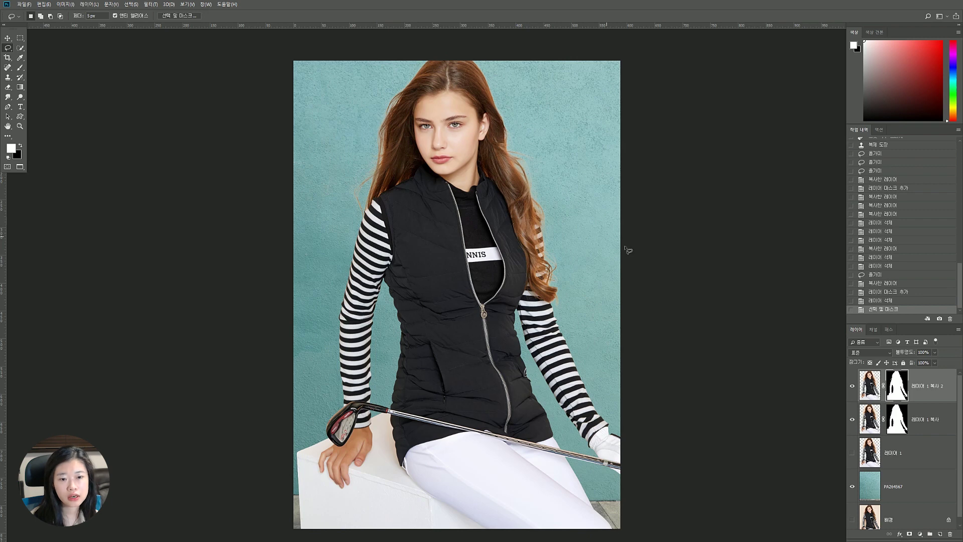
scroll(709, 338, down, 2)
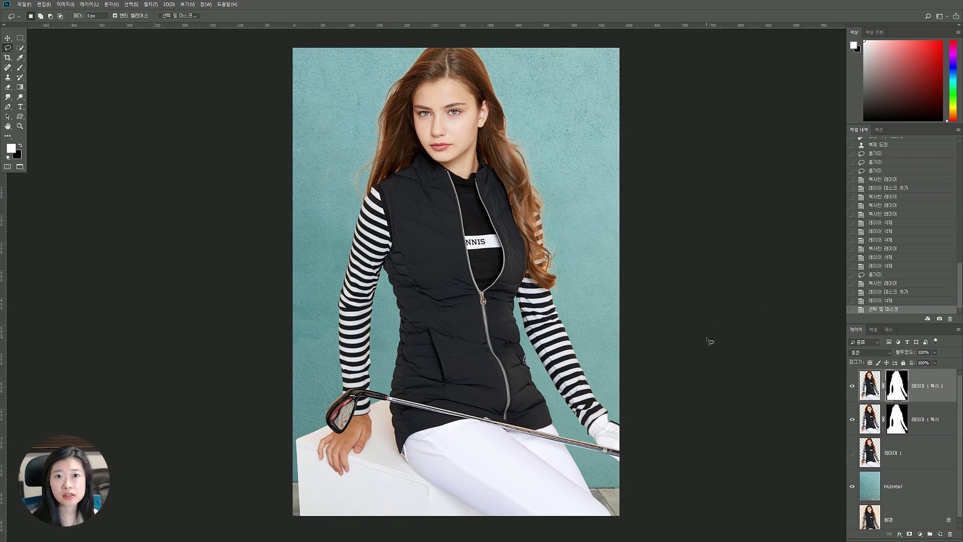
click(943, 419)
click(931, 386)
scroll(908, 511, down, 2)
scroll(907, 510, up, 2)
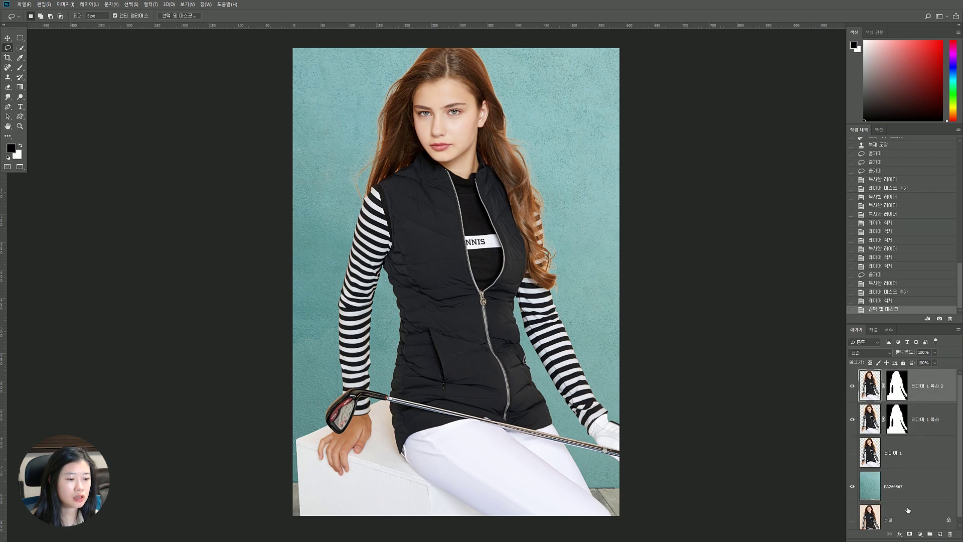
key(m)
mouse_move(561, 459)
mouse_down()
mouse_move(566, 471)
mouse_move(567, 458)
mouse_up()
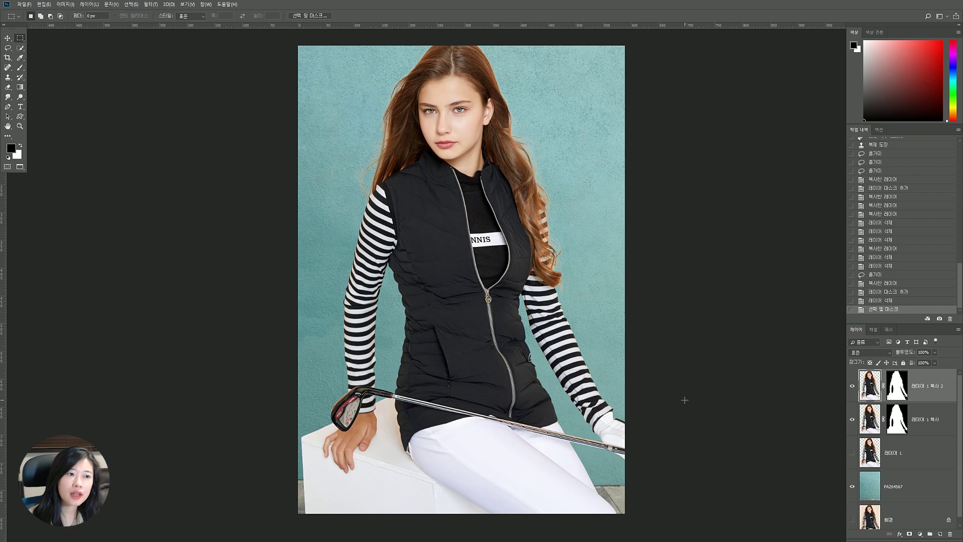
scroll(684, 400, left, 1)
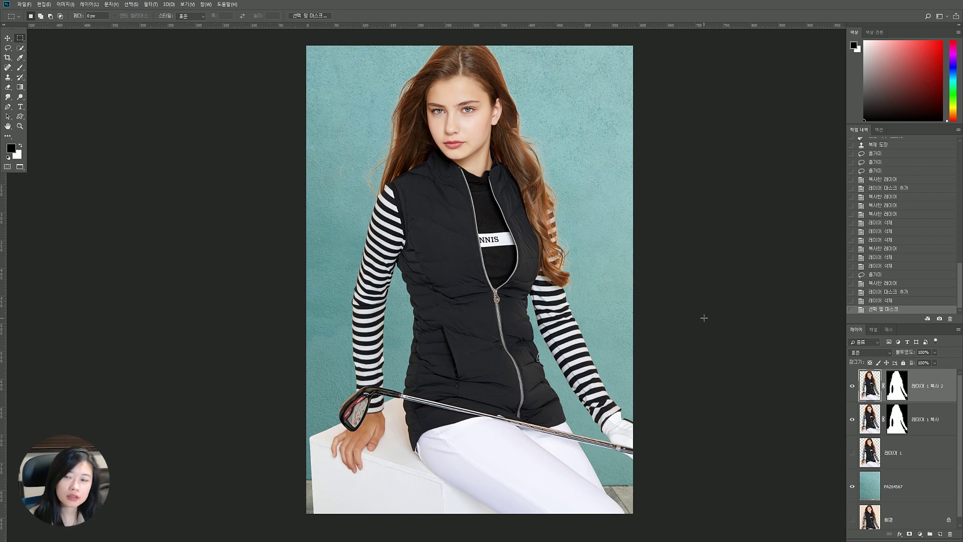